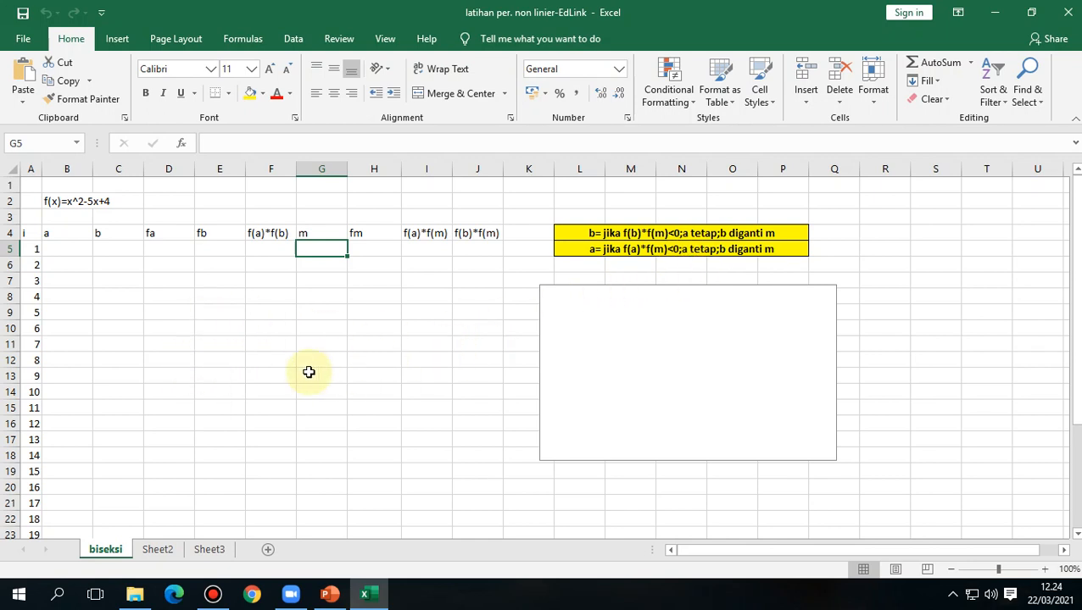
Step: Enter the starting interval in the first iteration row: 3 for a in B5 and 10 for b in C5
click(81, 248)
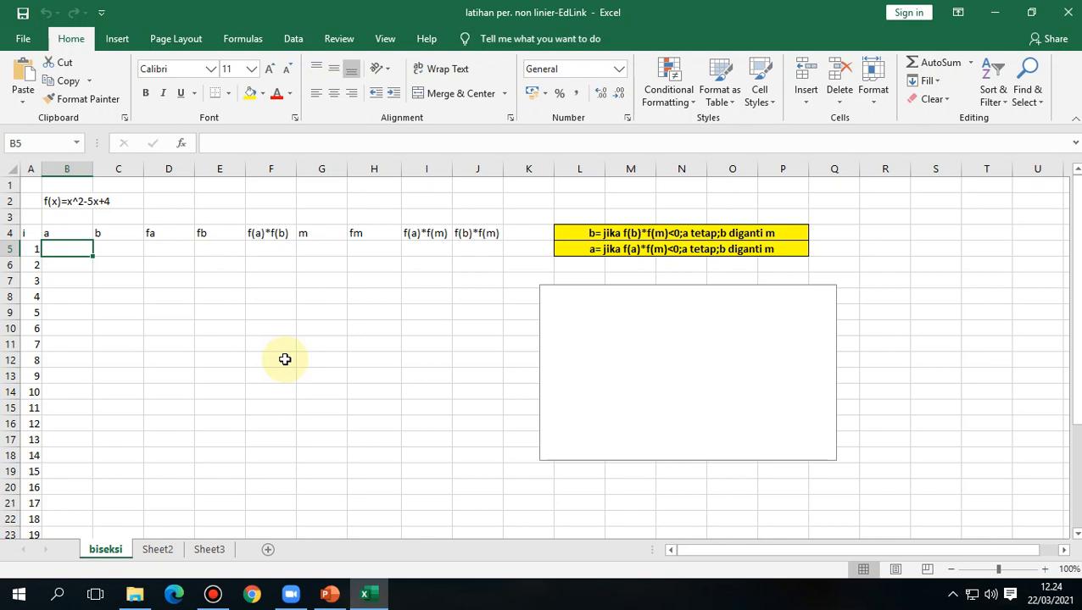
text(3)
key(Tab)
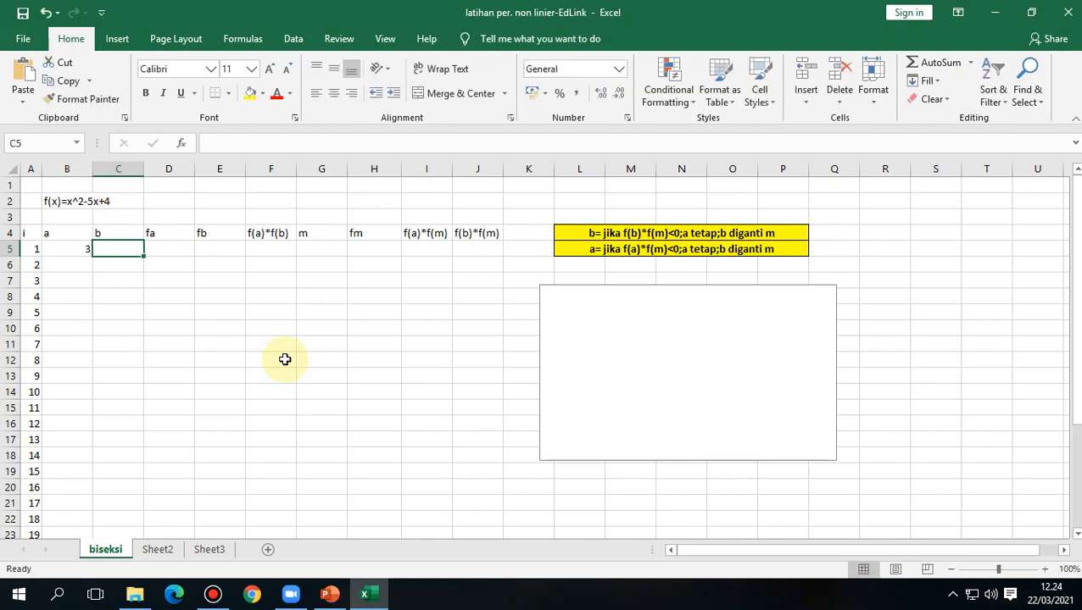
text(10)
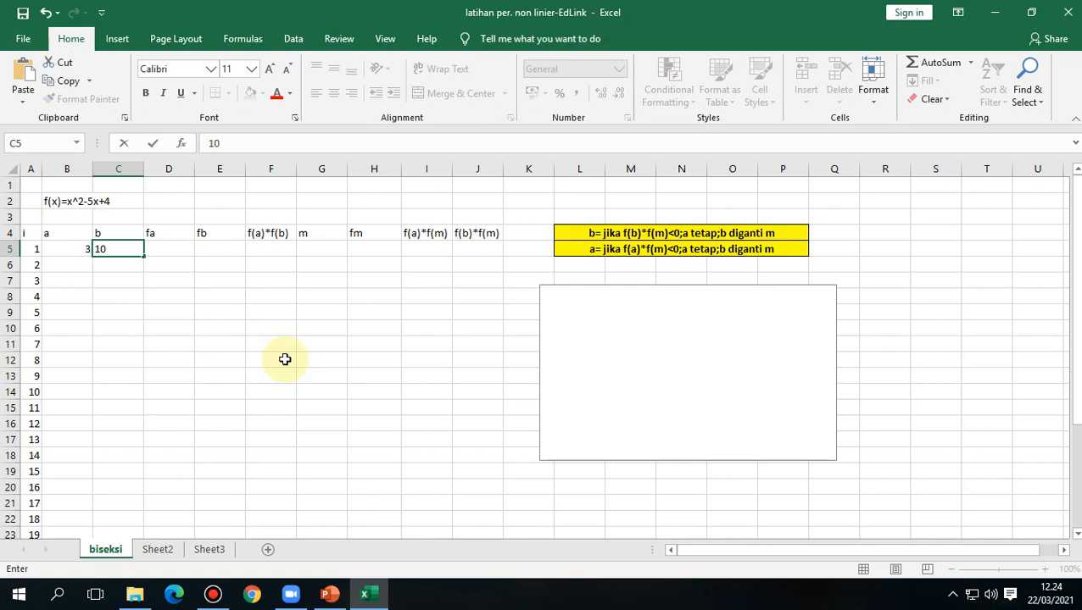
key(Return)
key(Up)
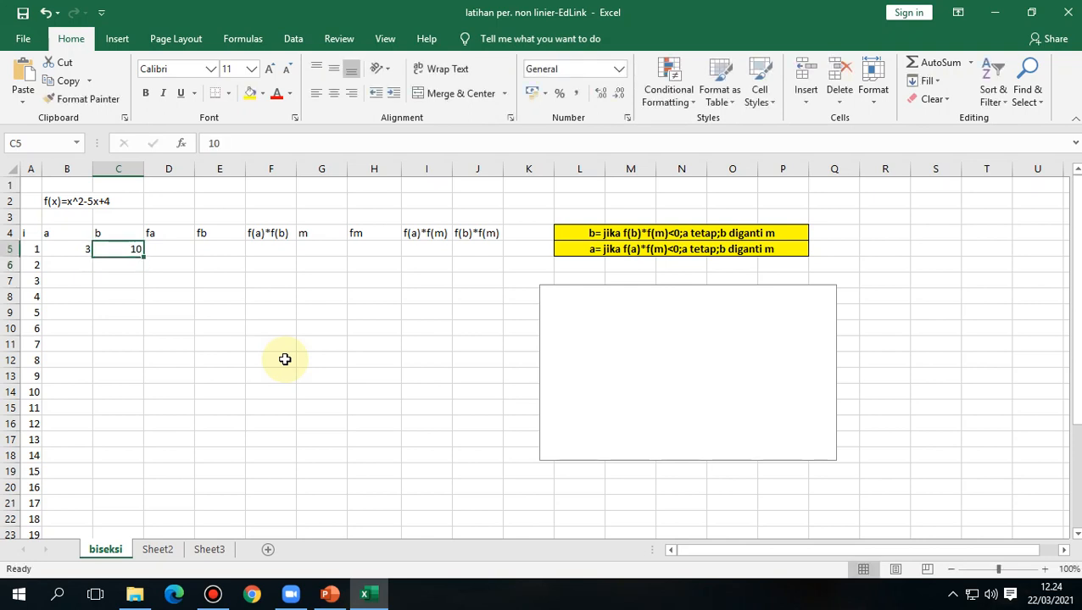
key(Right)
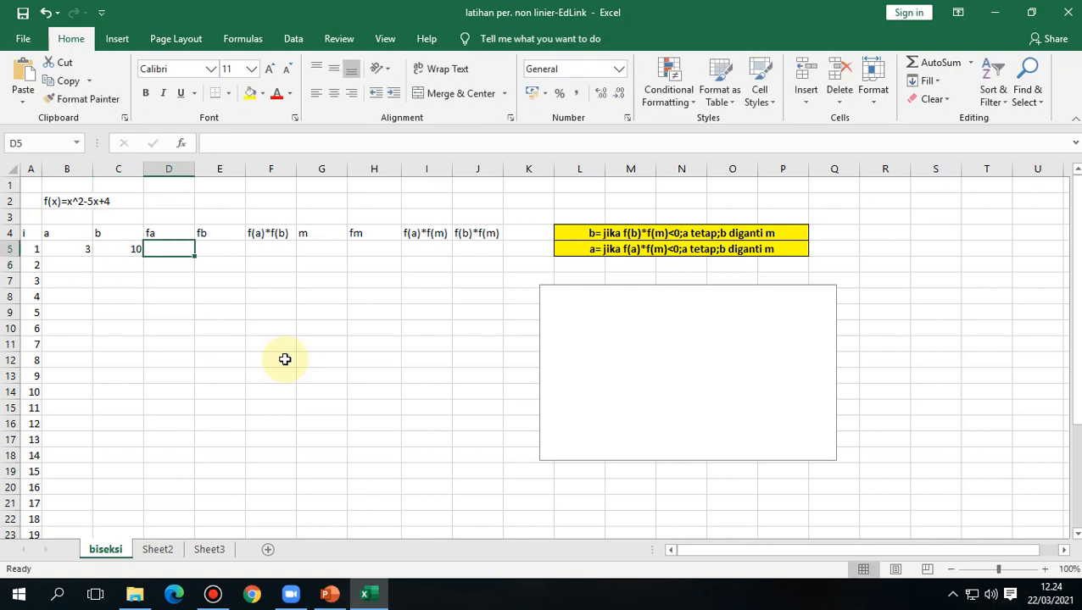
Step: Consult the Bisection Method slide in PowerPoint, return to Excel and enter the label x0 in G3 above the m heading
click(329, 597)
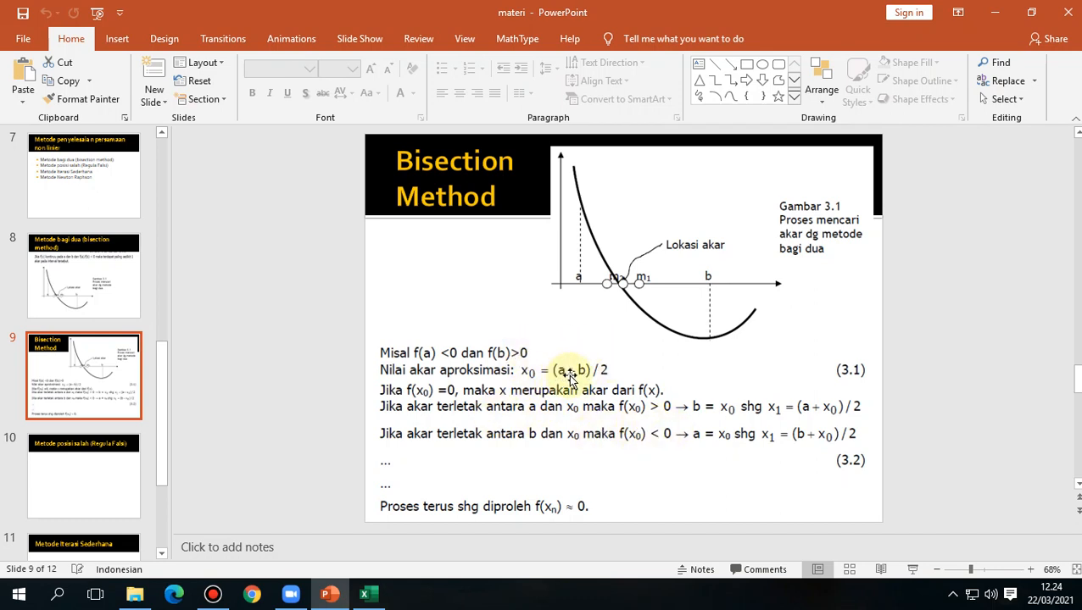
click(369, 595)
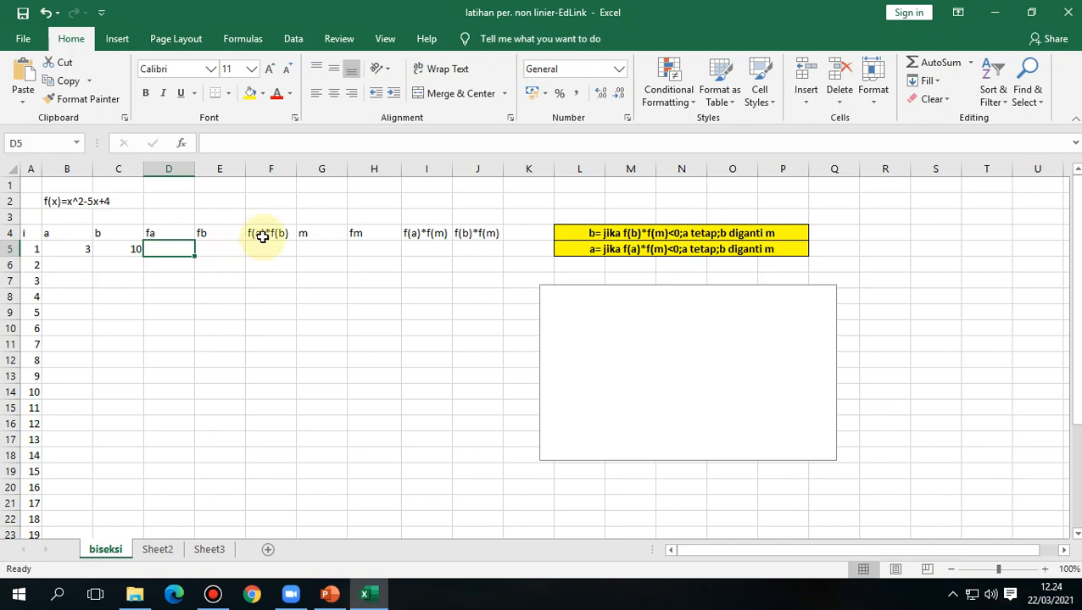
click(315, 234)
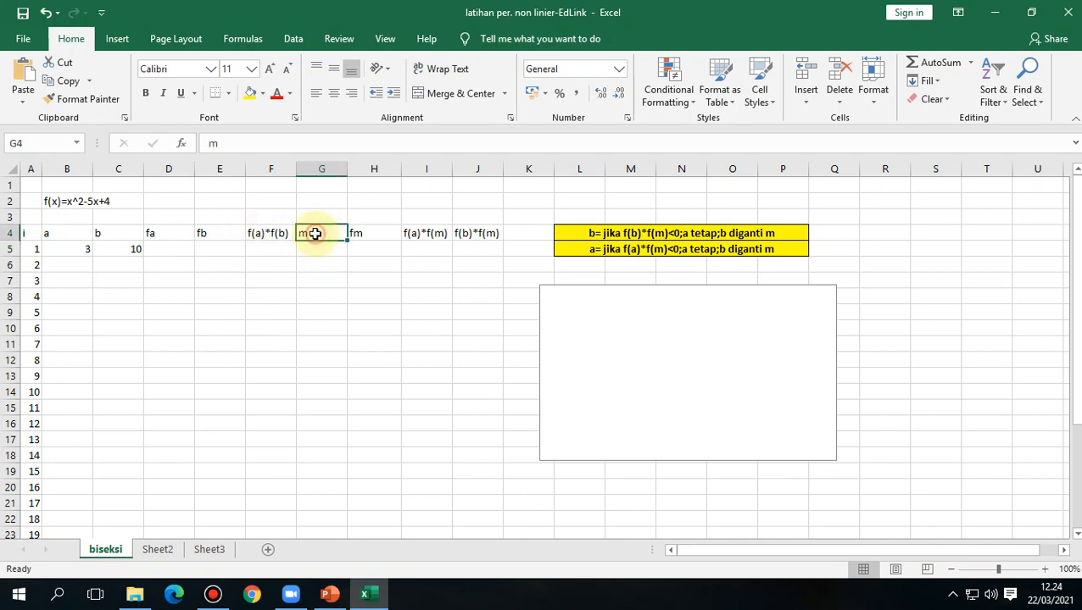
click(322, 215)
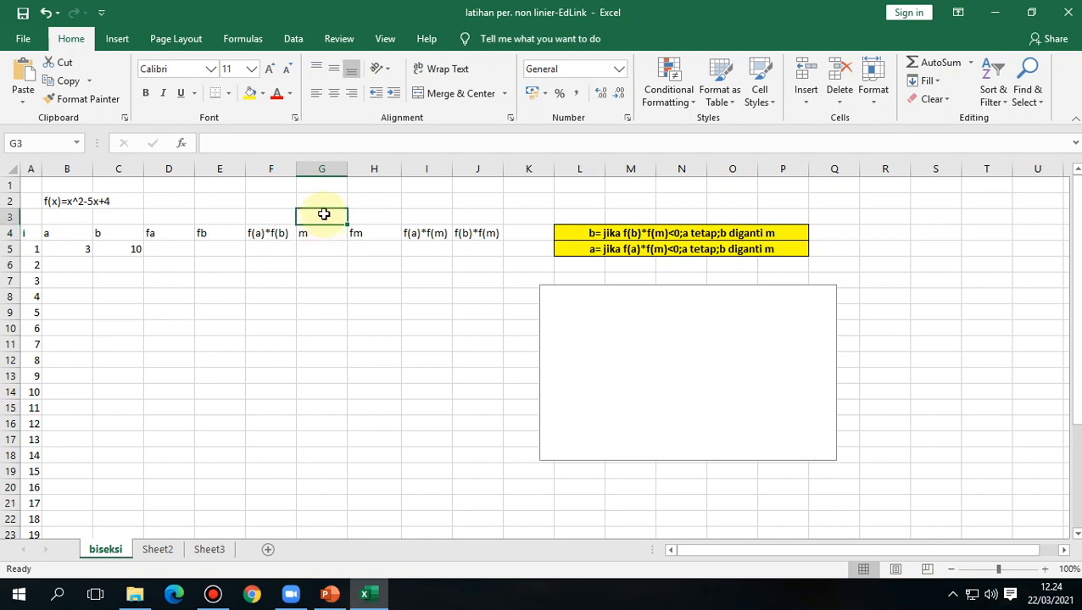
text(x)
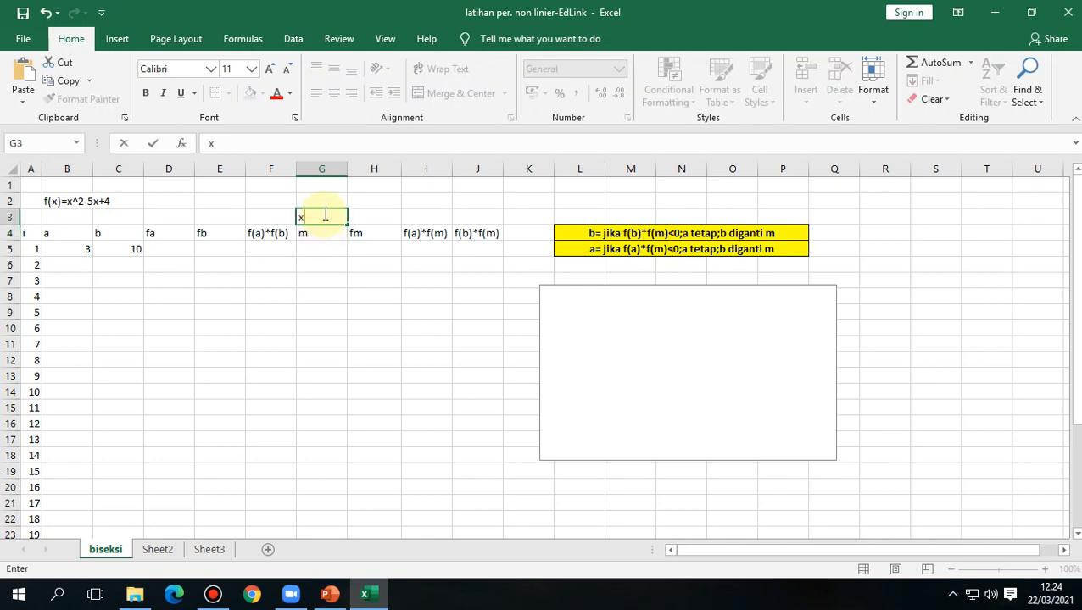
text(0)
click(329, 253)
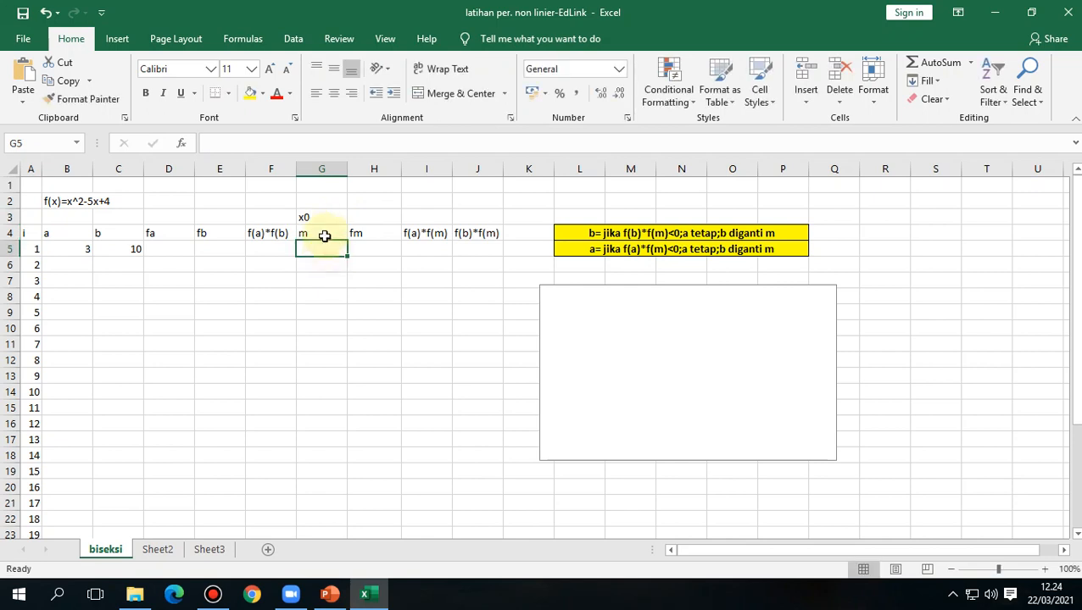
click(324, 233)
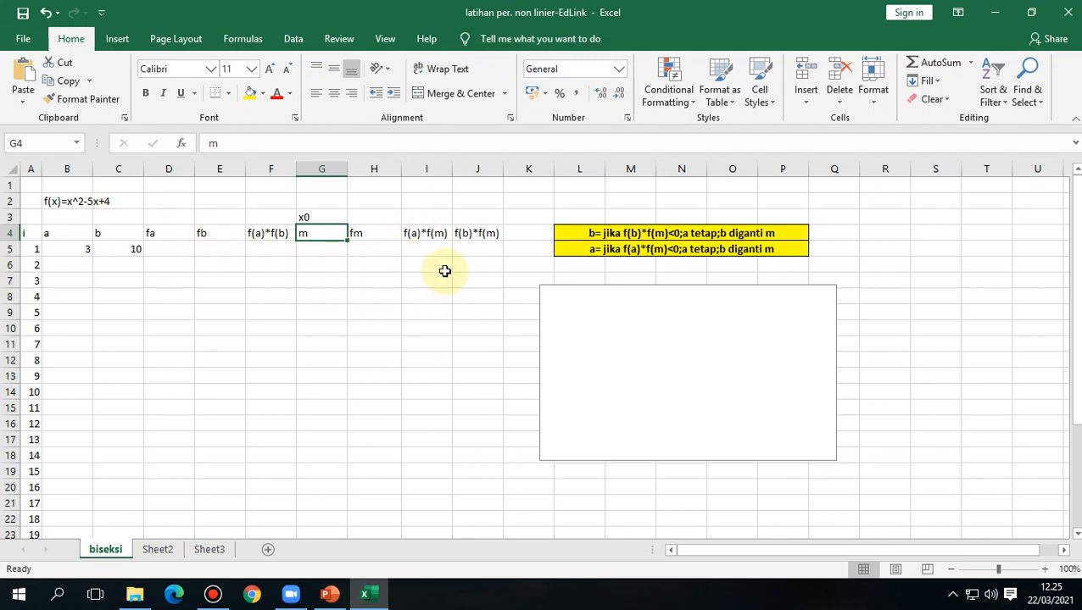
Step: Calculate fa for the first iteration in D5 with the formula =B5^2-5*B5+4
click(84, 252)
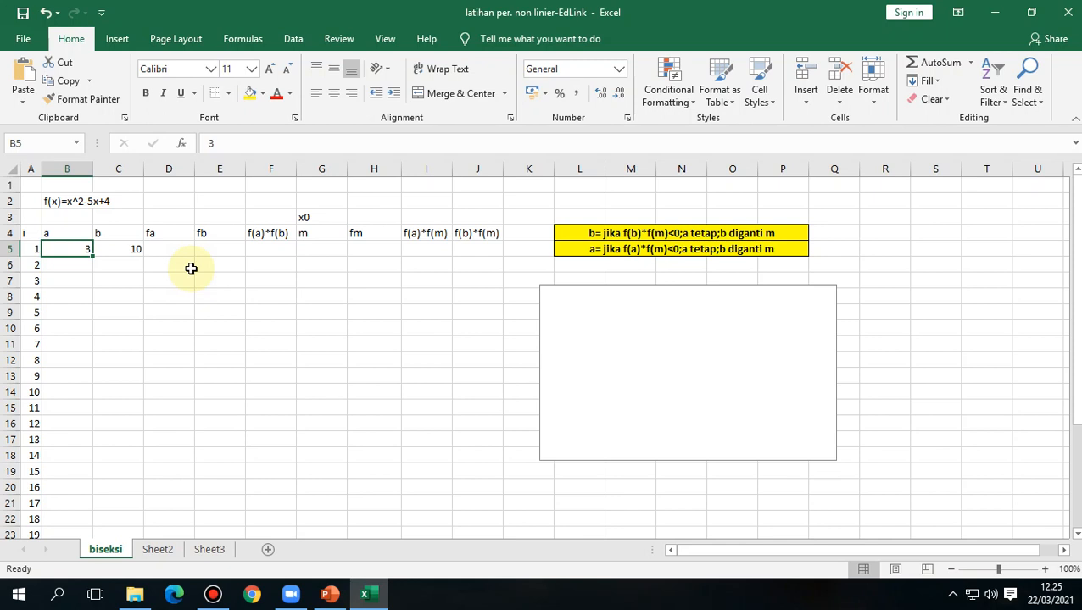
key(Right)
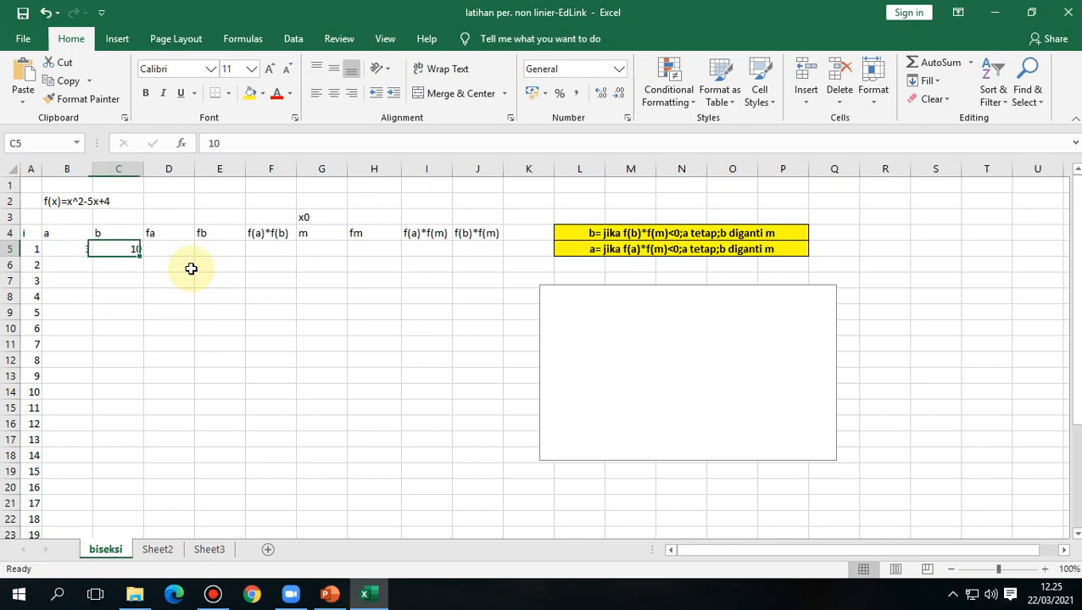
key(Right)
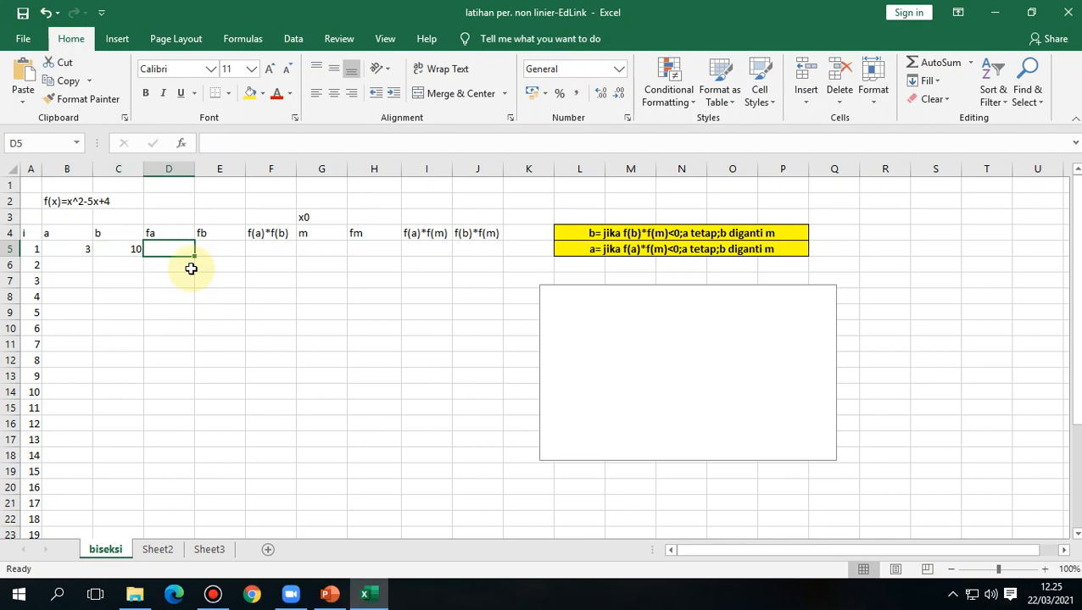
text(=)
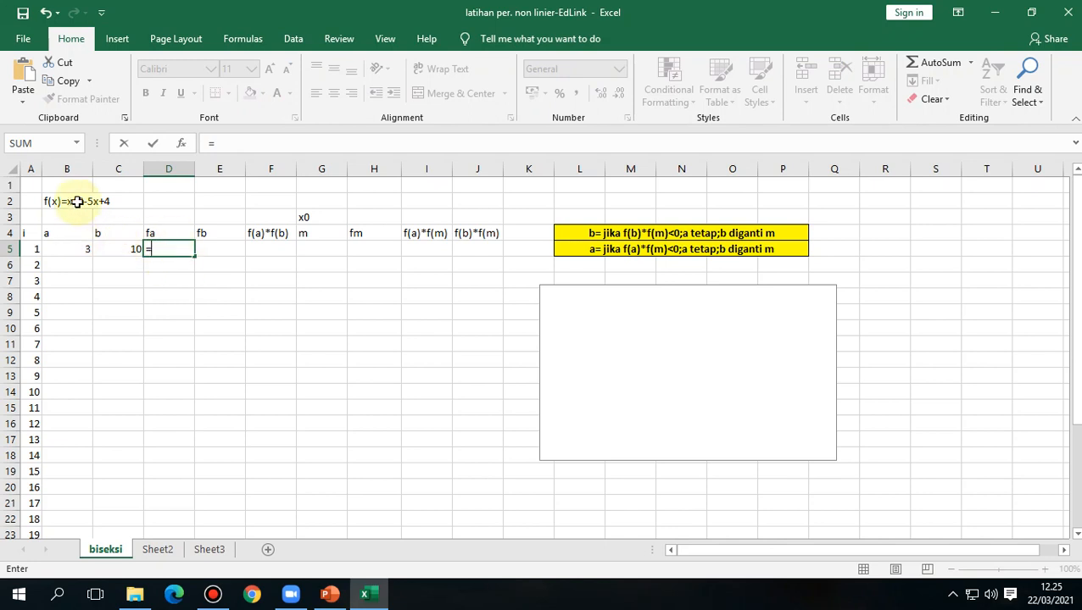
click(72, 251)
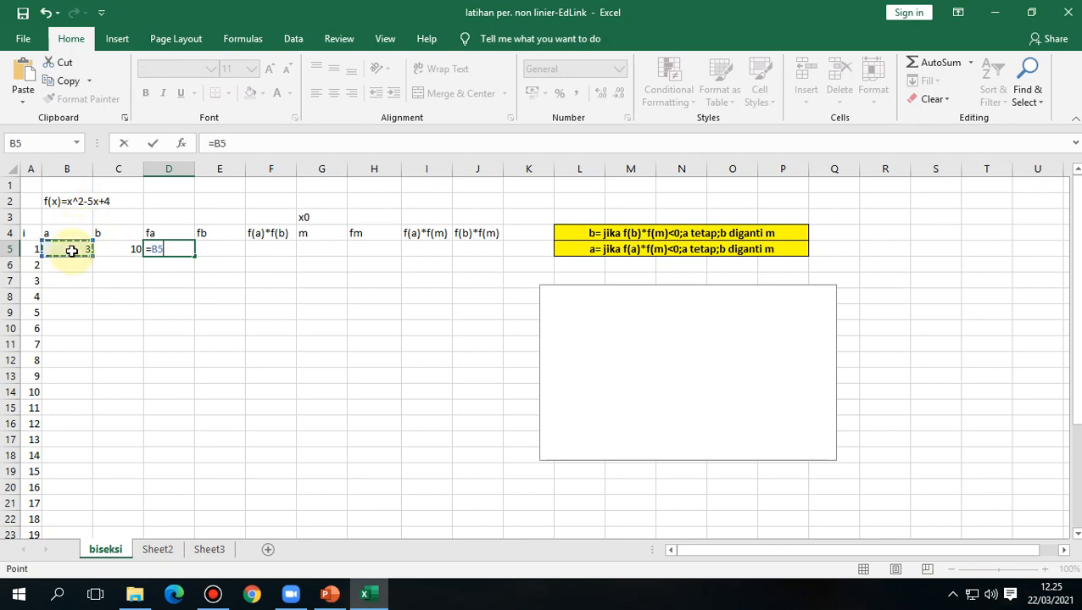
text(^2-5*)
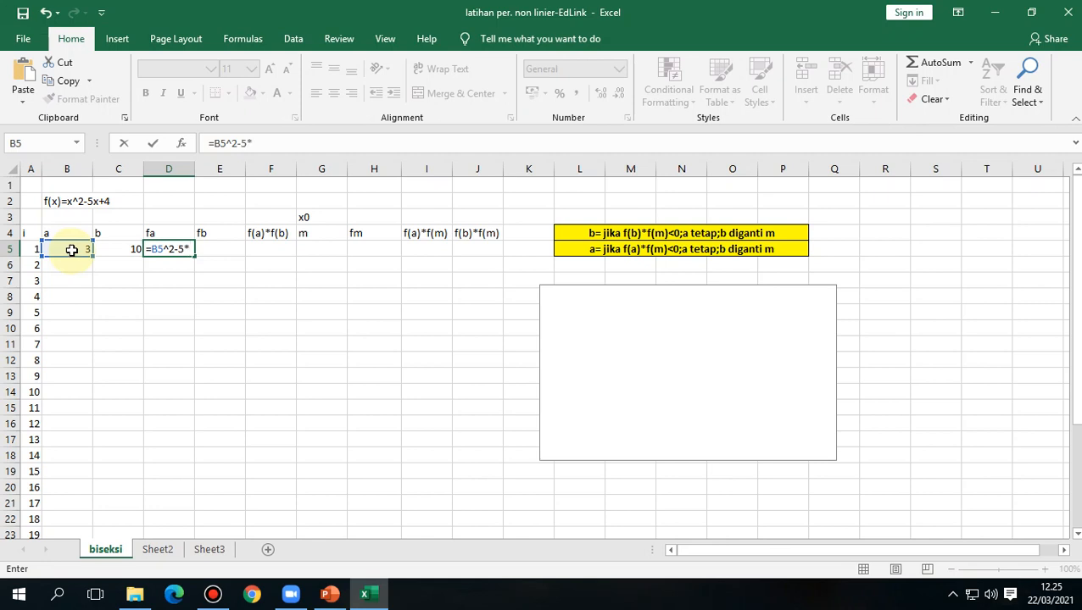
click(73, 250)
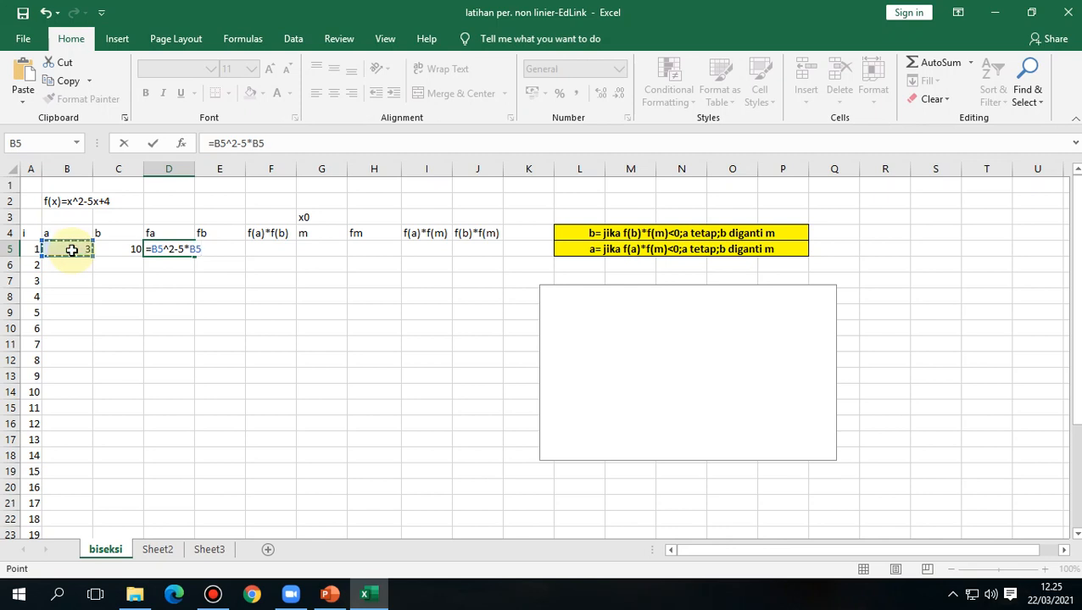
text(+4)
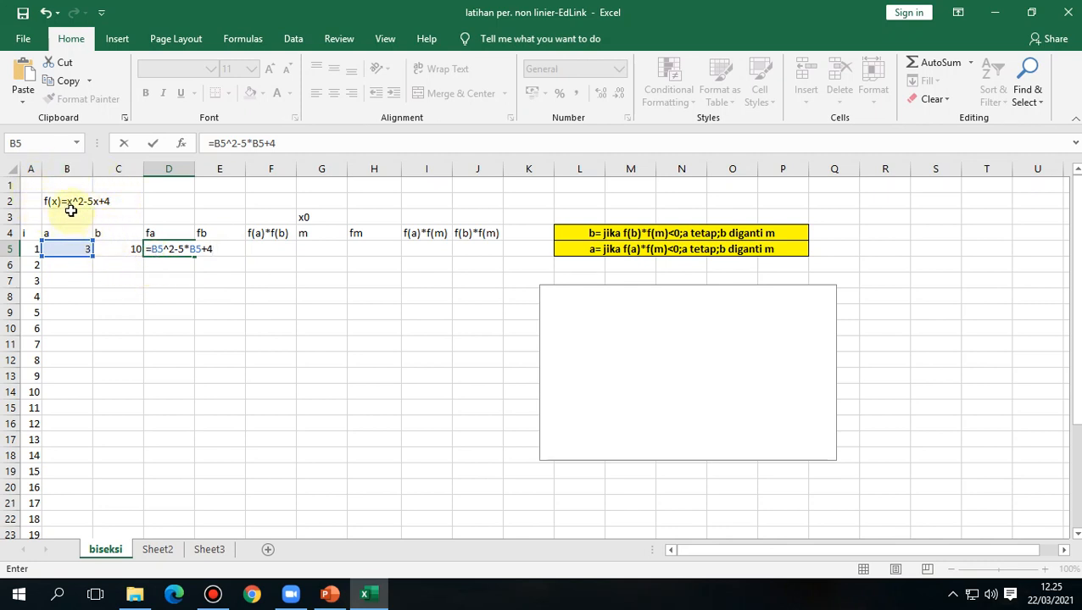
click(67, 251)
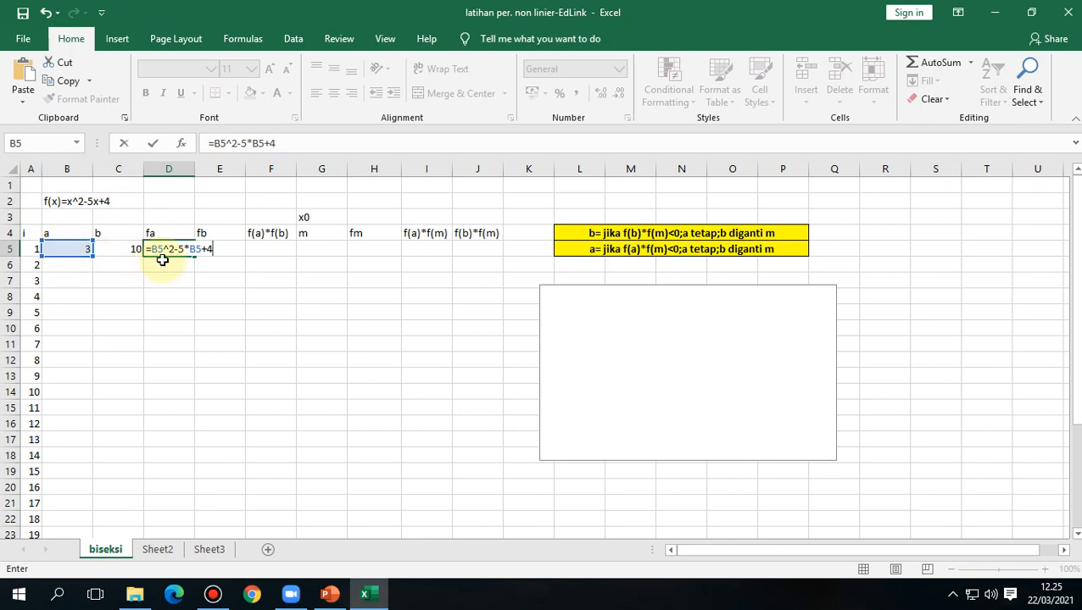
key(Return)
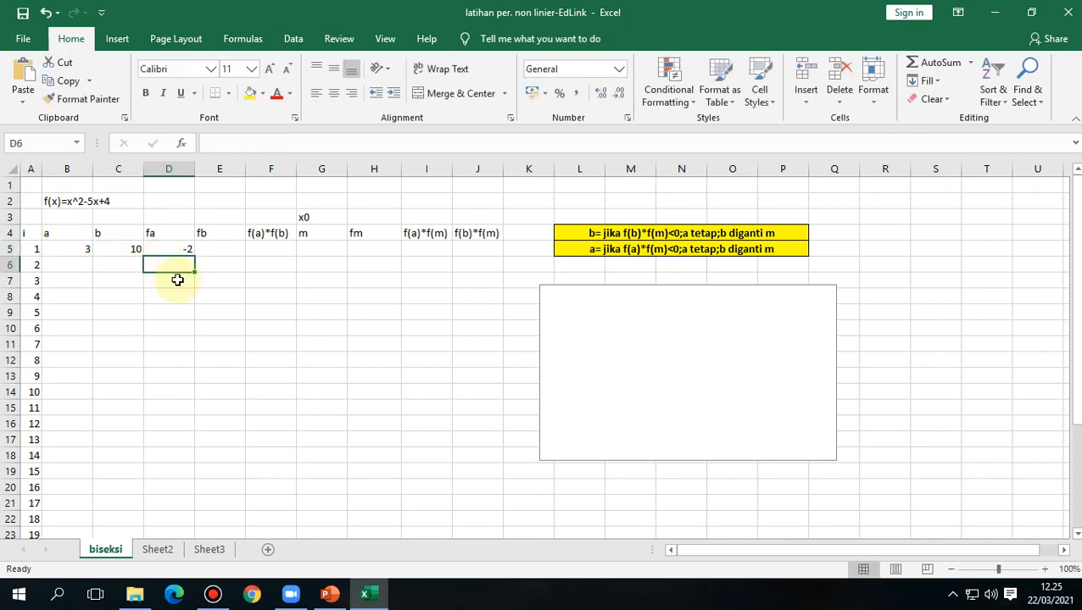
Step: Calculate fb for the first iteration in E5 with the formula =C5^2-5*C5+4
click(231, 252)
text(=)
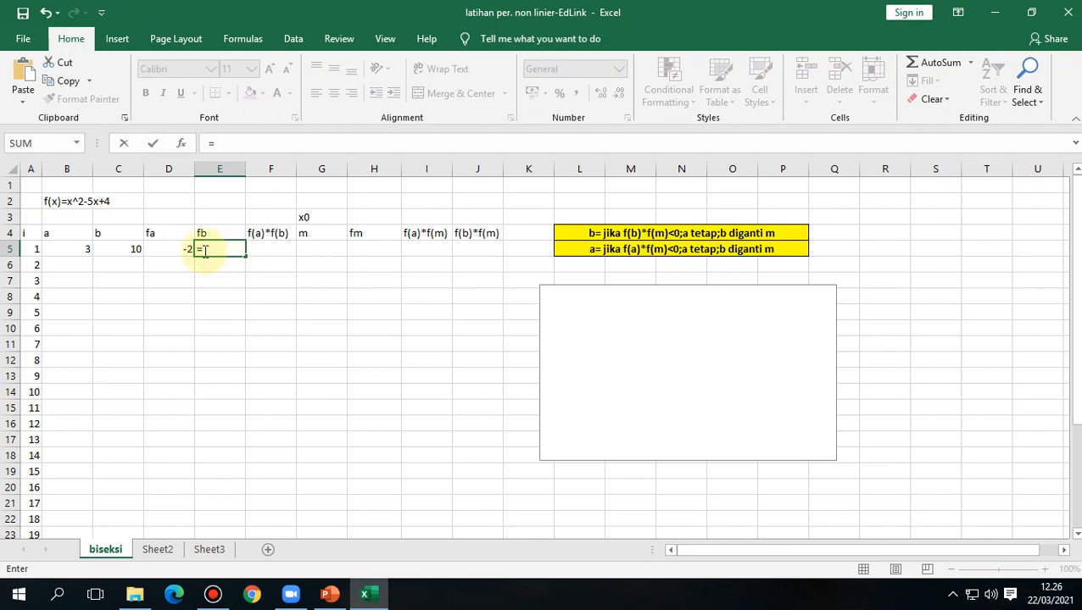
click(114, 249)
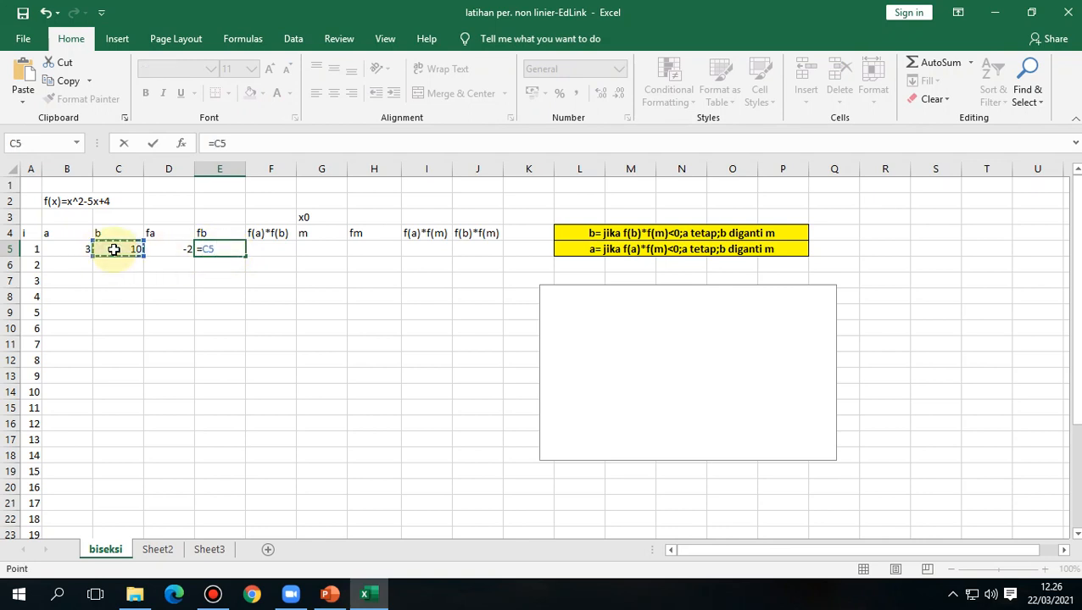
text(^2-5*)
click(113, 249)
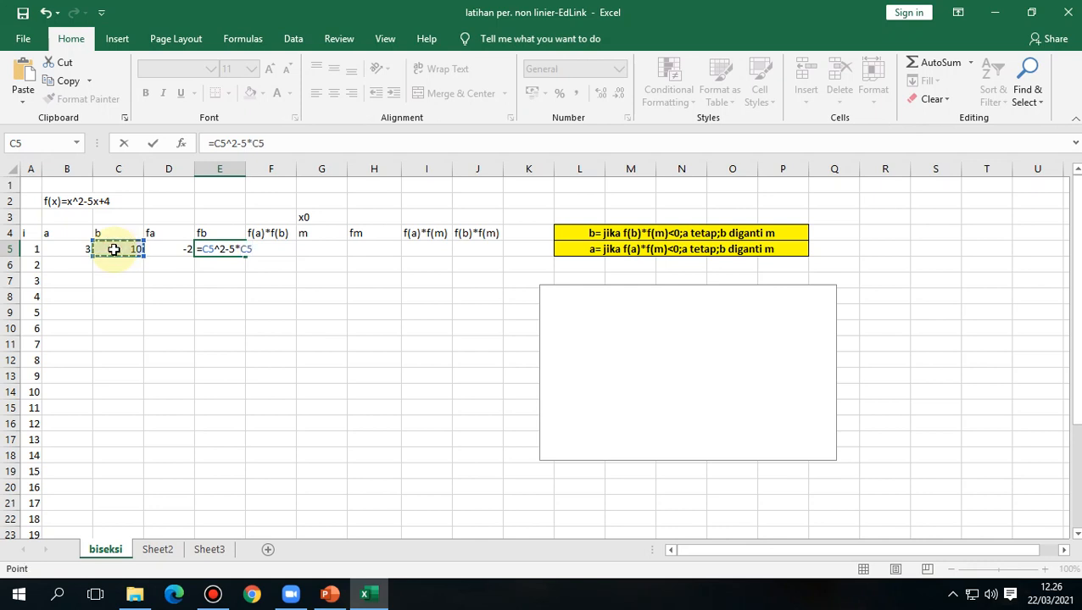
text(+4)
key(Return)
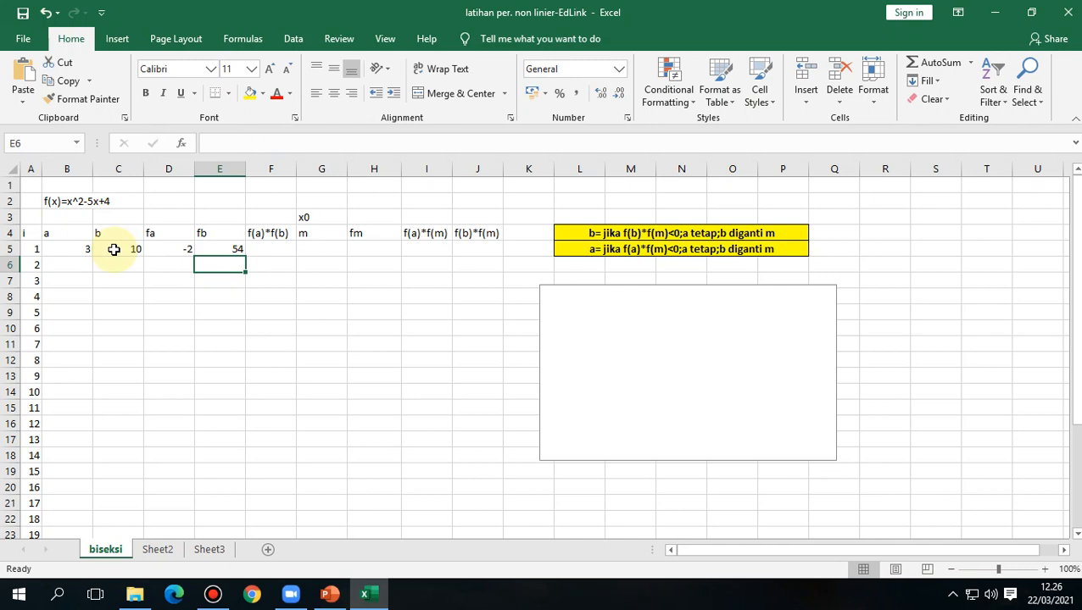
Step: Multiply the two function values in F5 under f(a)*f(b) with the formula =D5*E5
click(268, 251)
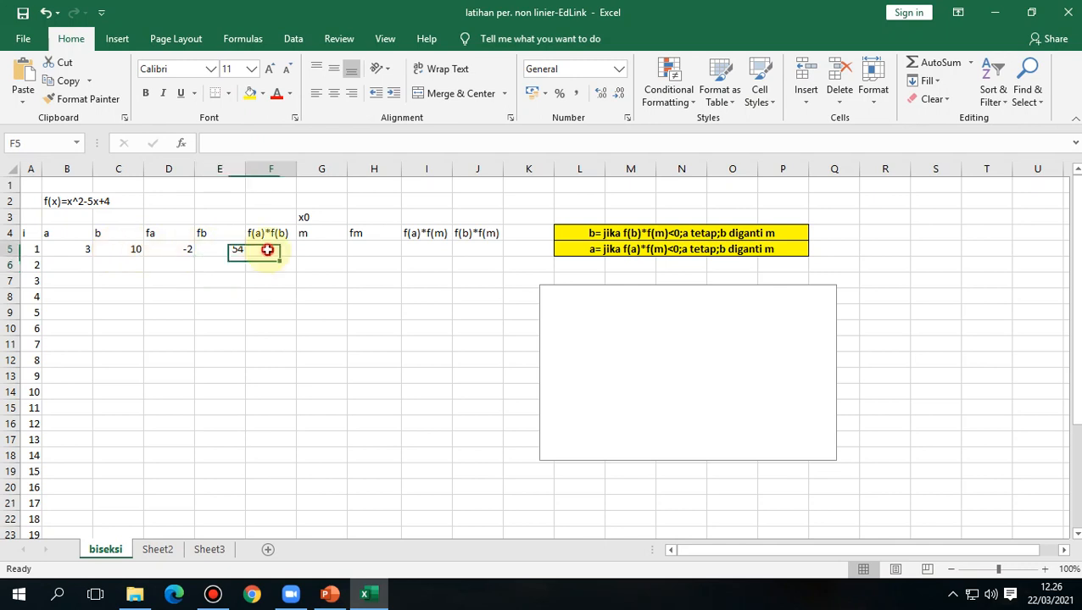
text(=)
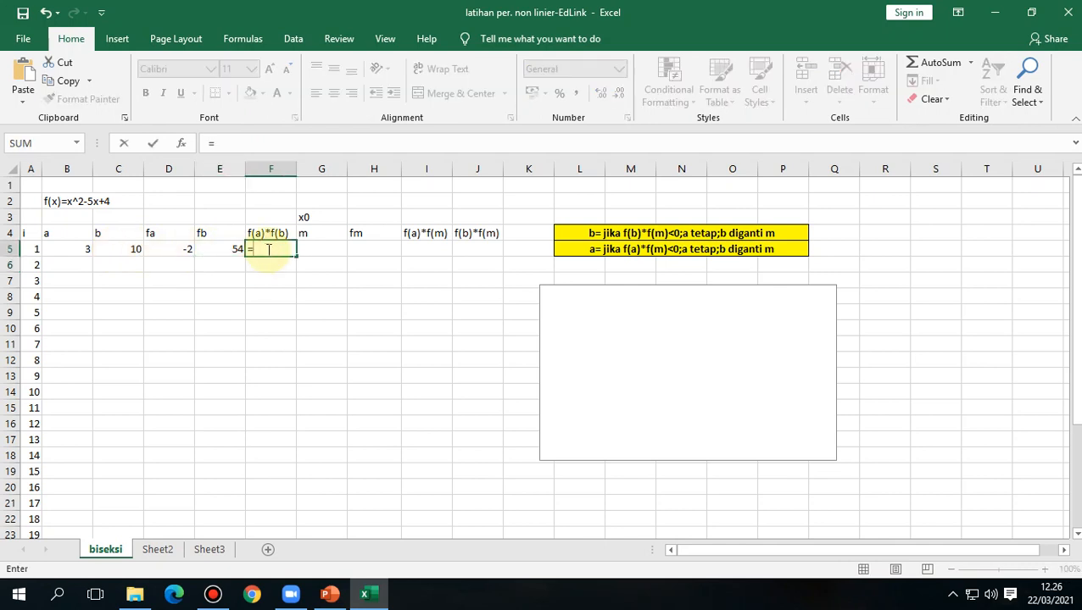
click(184, 249)
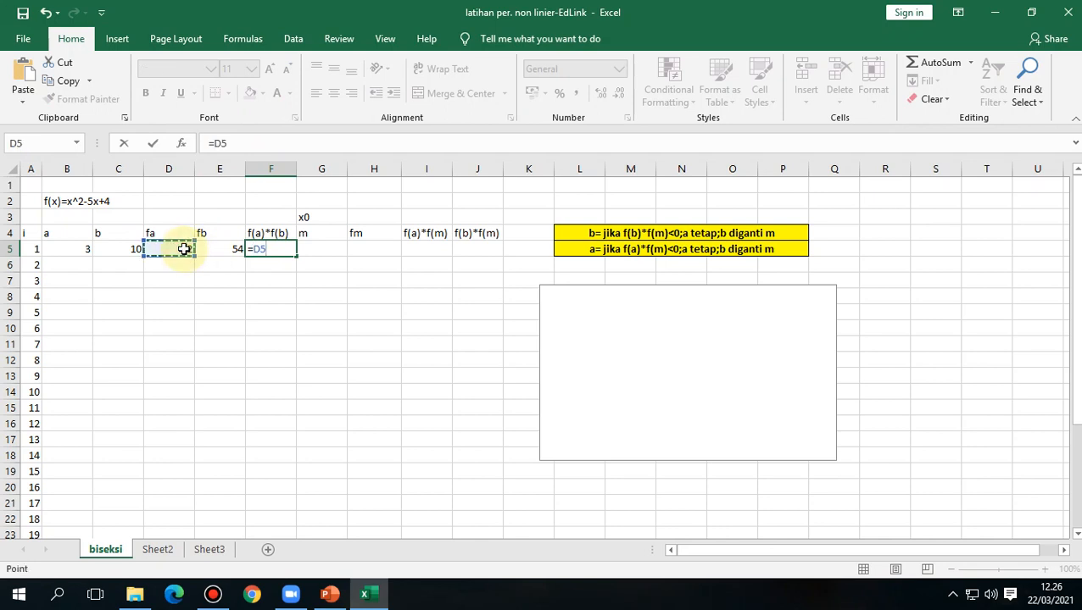
text(*)
click(218, 248)
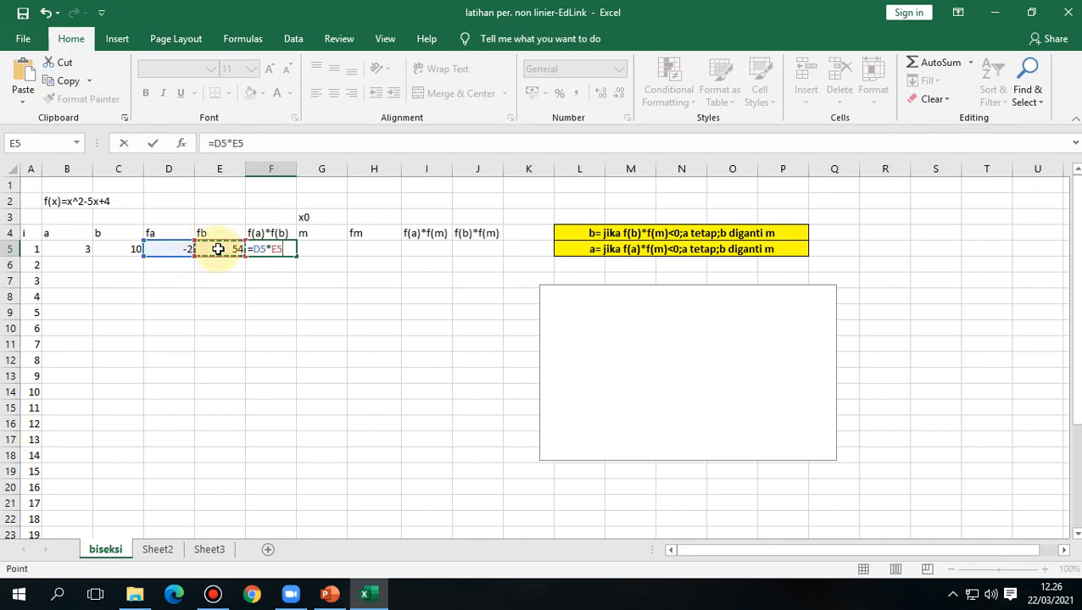
key(Return)
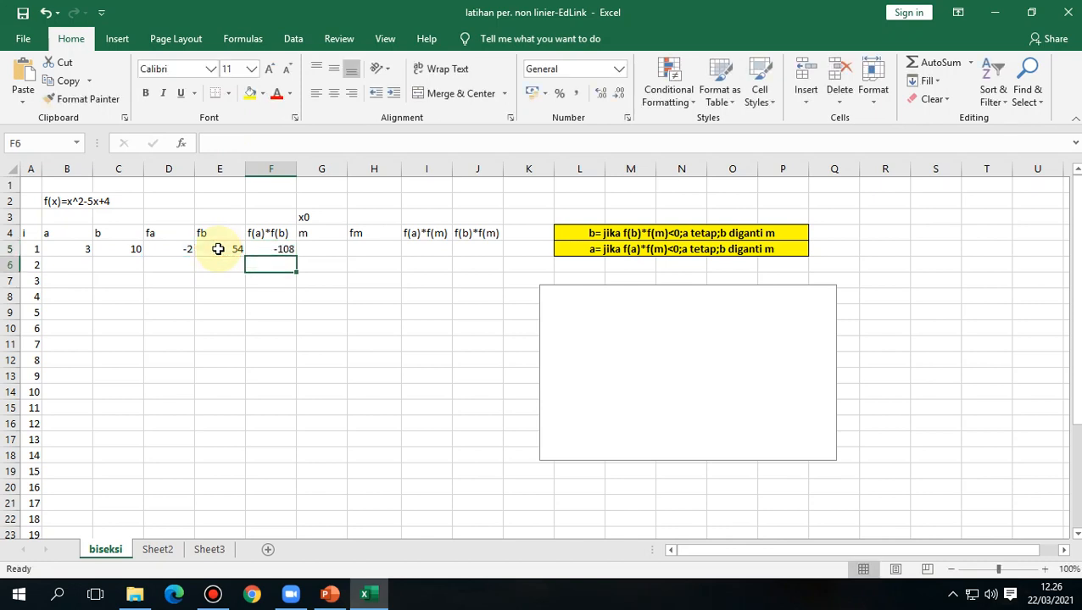
Step: Calculate the first midpoint m in G5 with the formula =(B5+C5)/2
click(298, 250)
text(=)
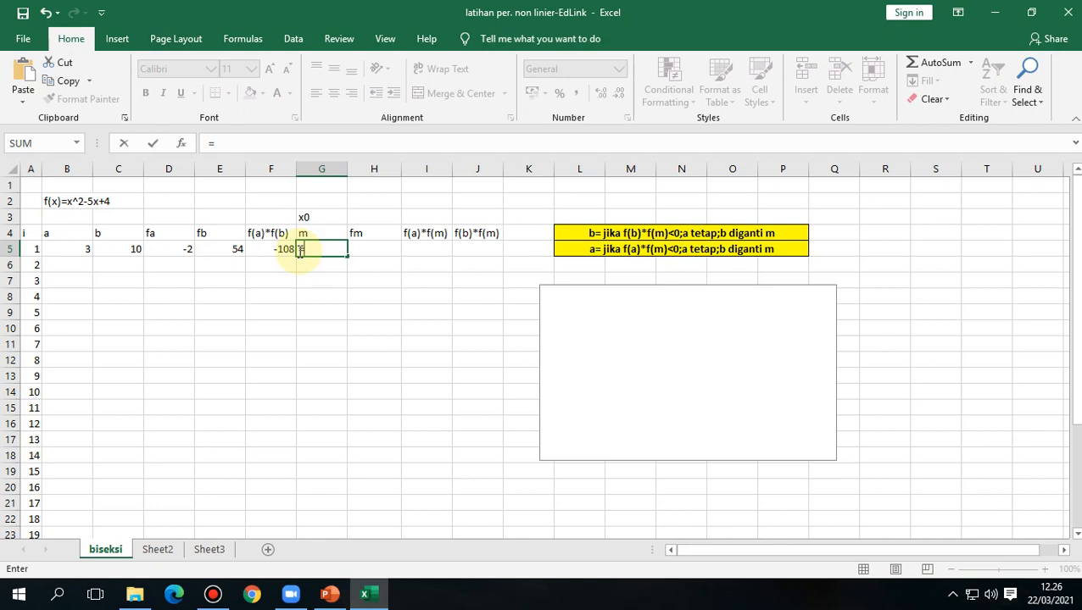
text(()
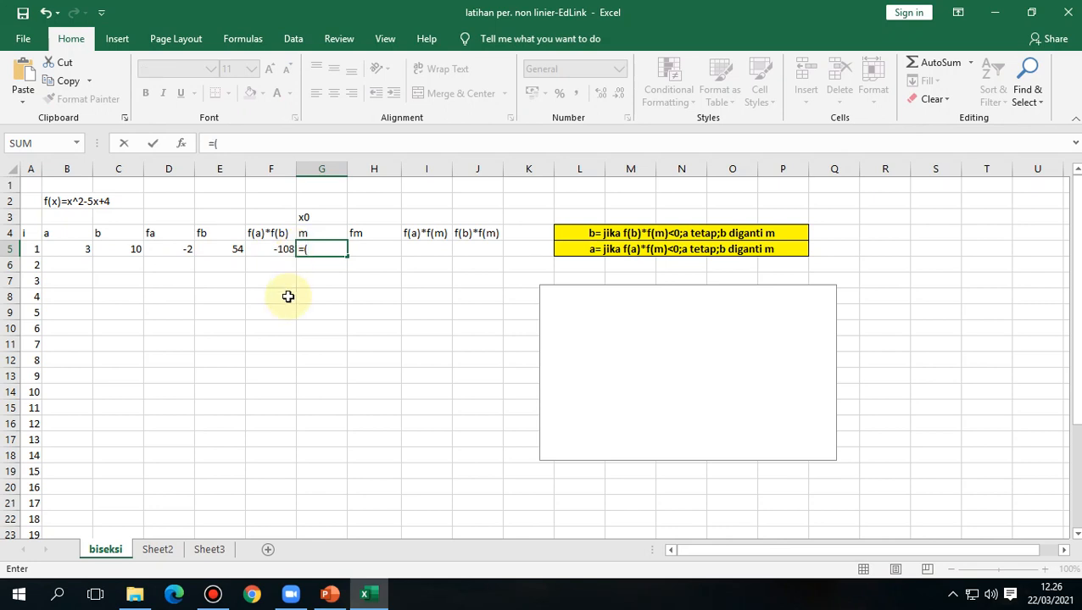
click(87, 248)
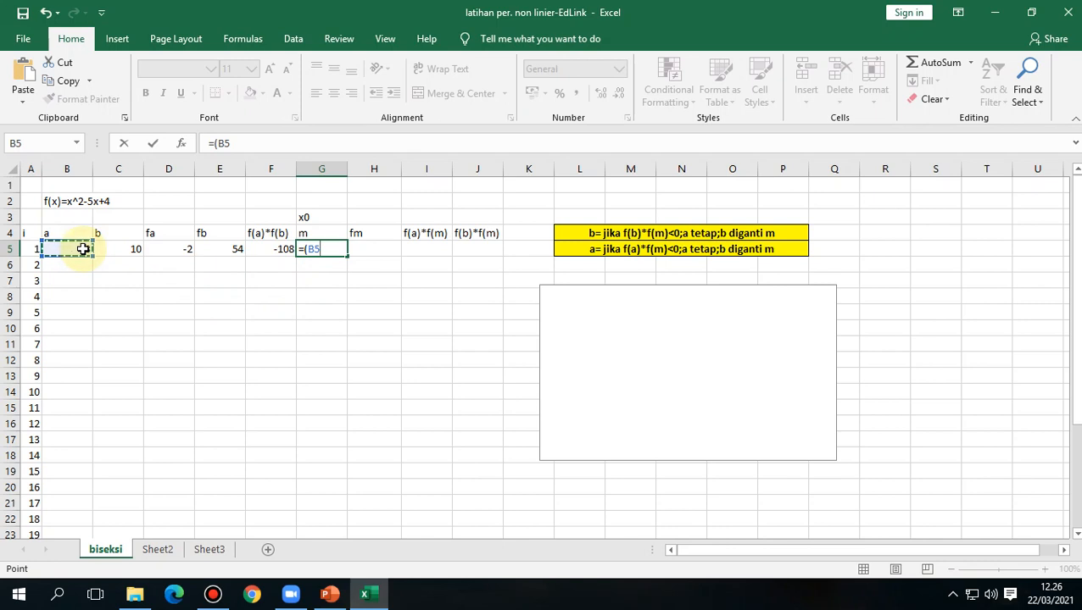
text(+)
click(113, 252)
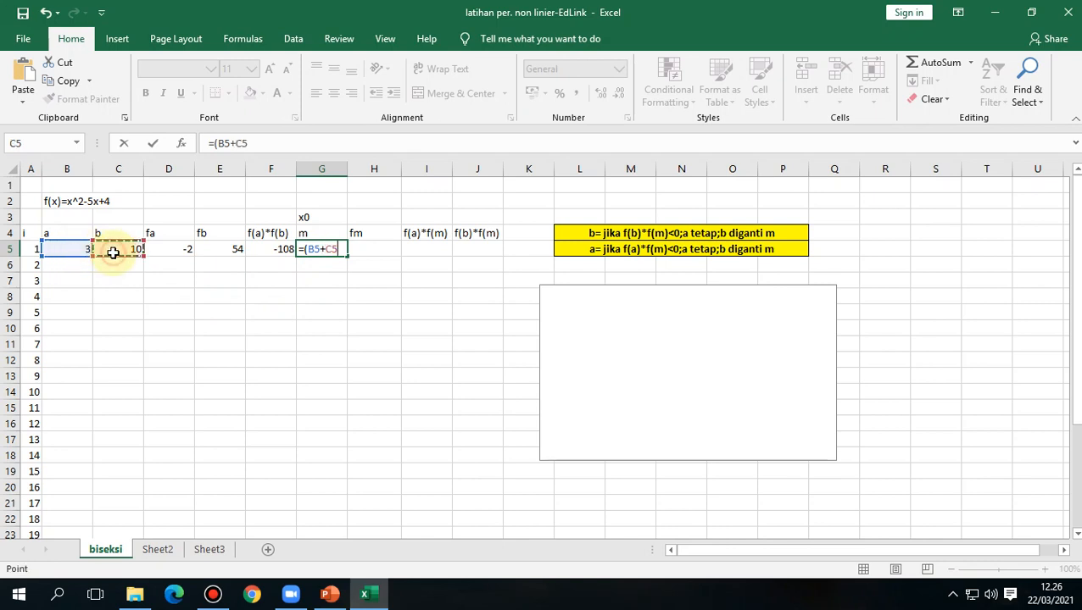
text()/)
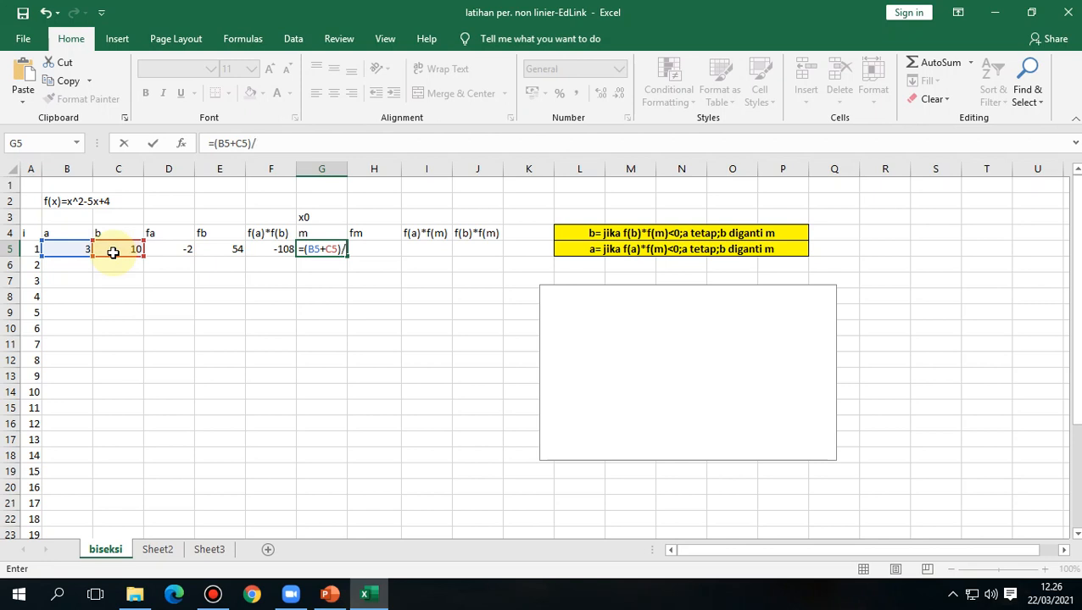
text(2)
key(Return)
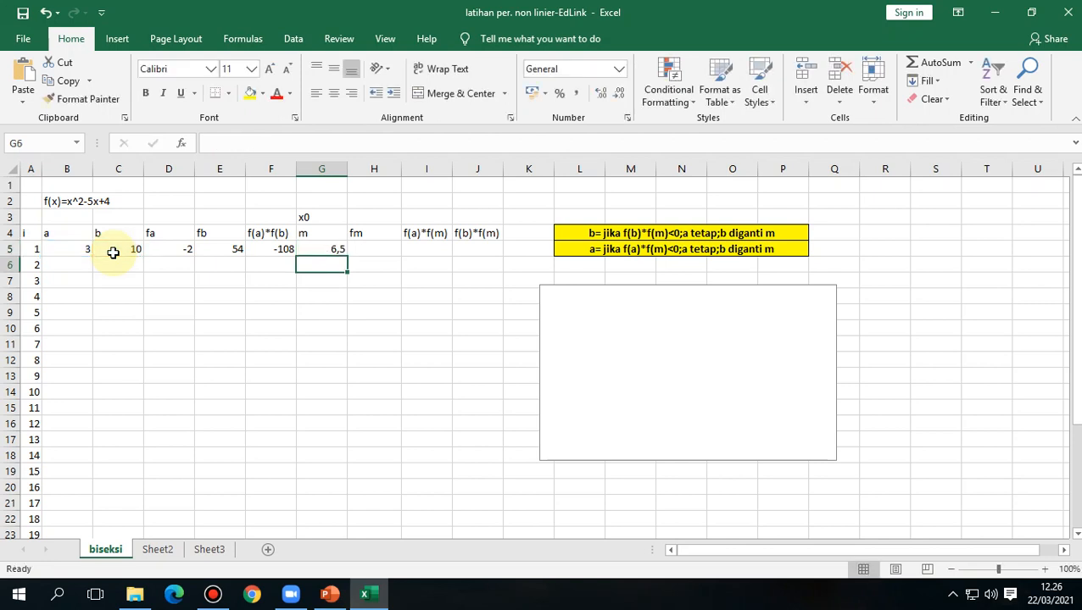
Step: Calculate fm for the first iteration in H5 with the formula =G5^2-5*G5+4
click(370, 252)
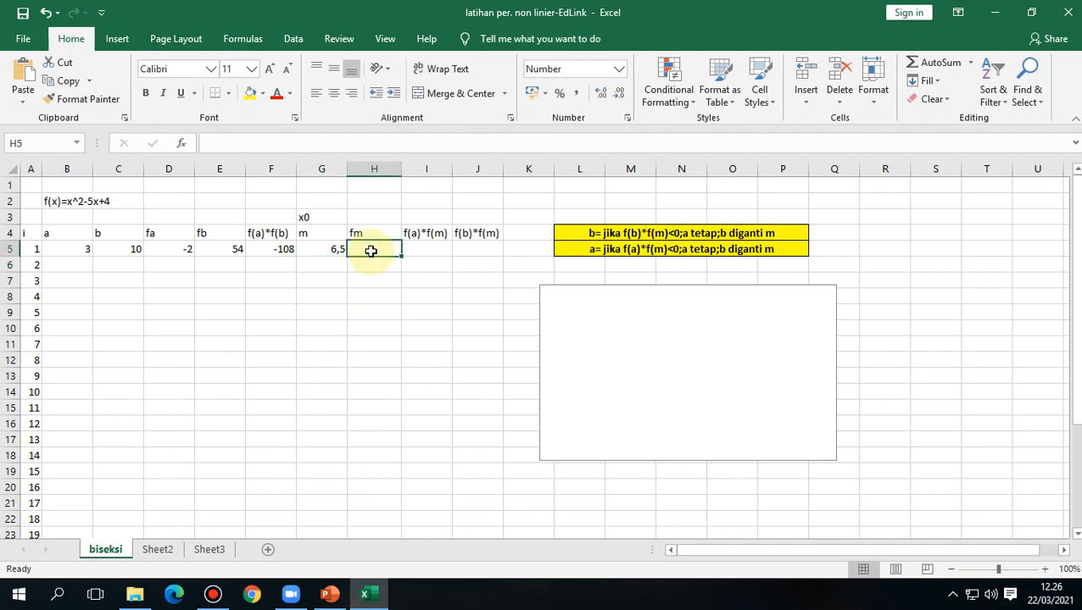
text(=)
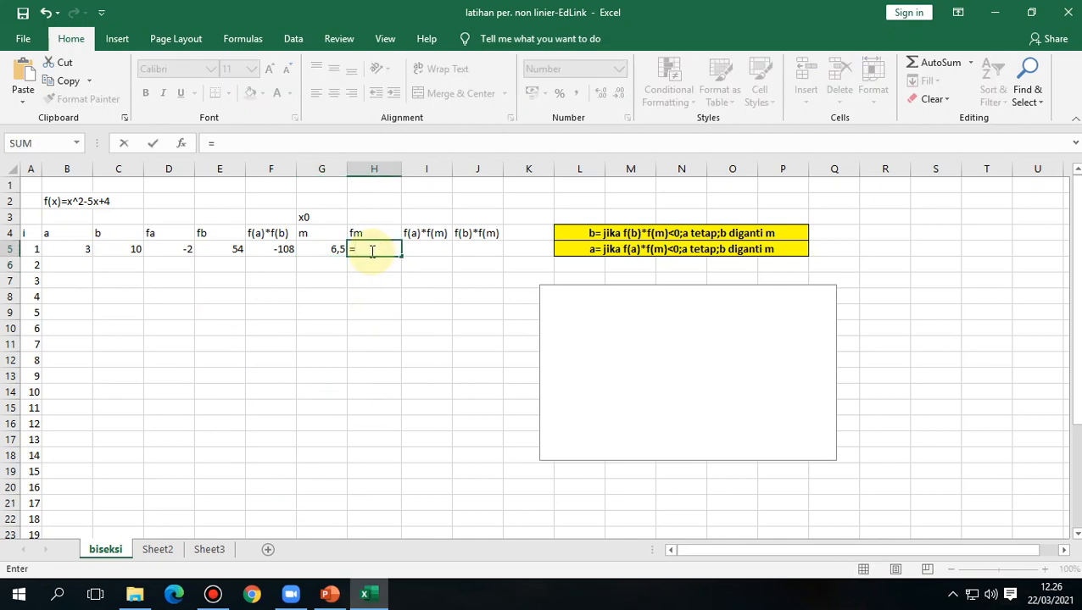
click(330, 251)
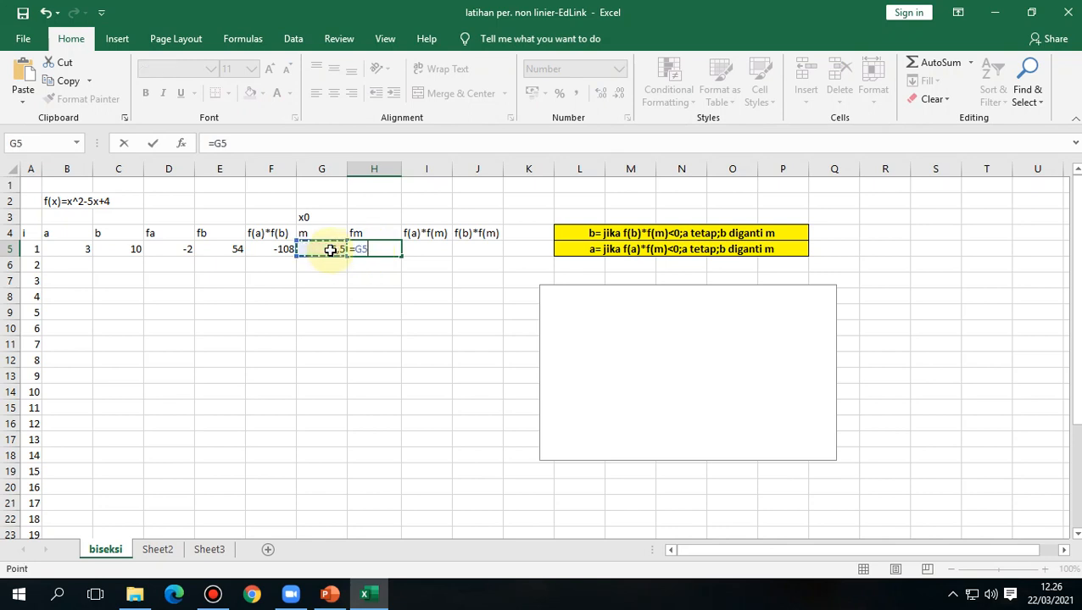
text(^2-5*)
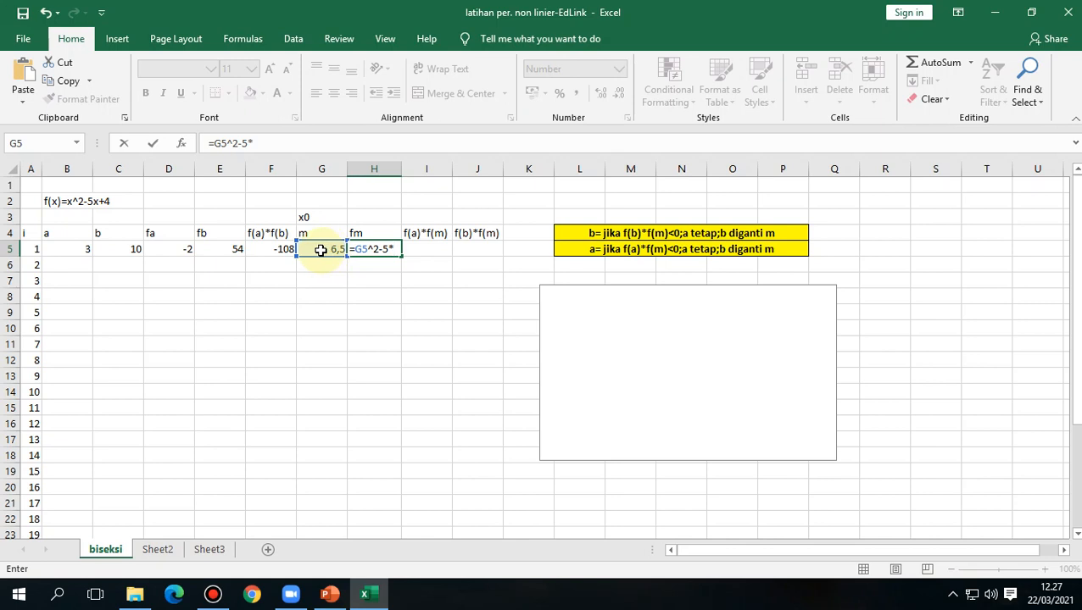
click(321, 249)
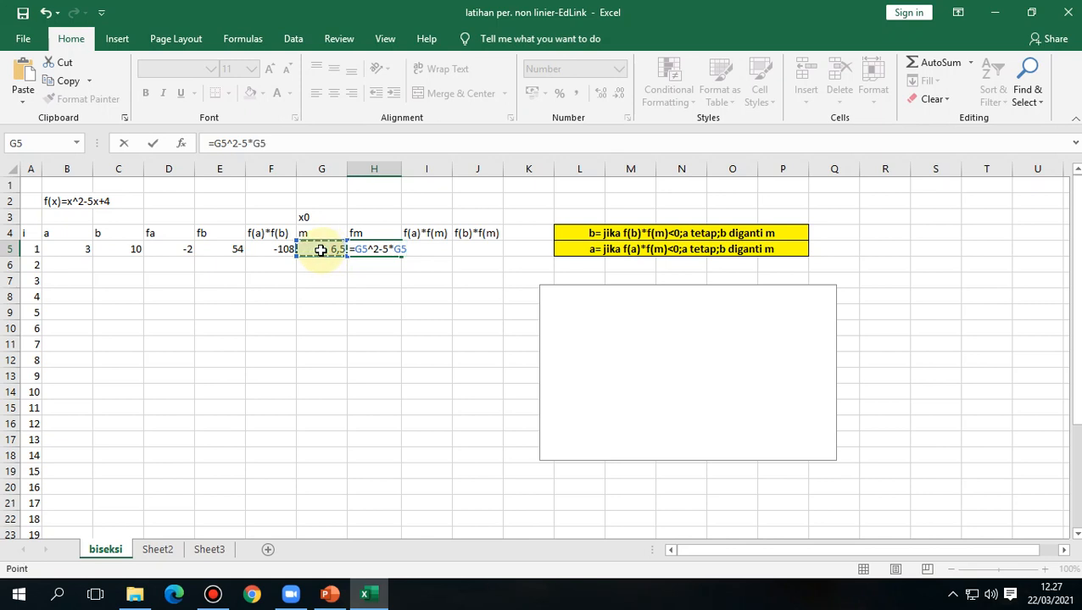
text(+4)
key(Return)
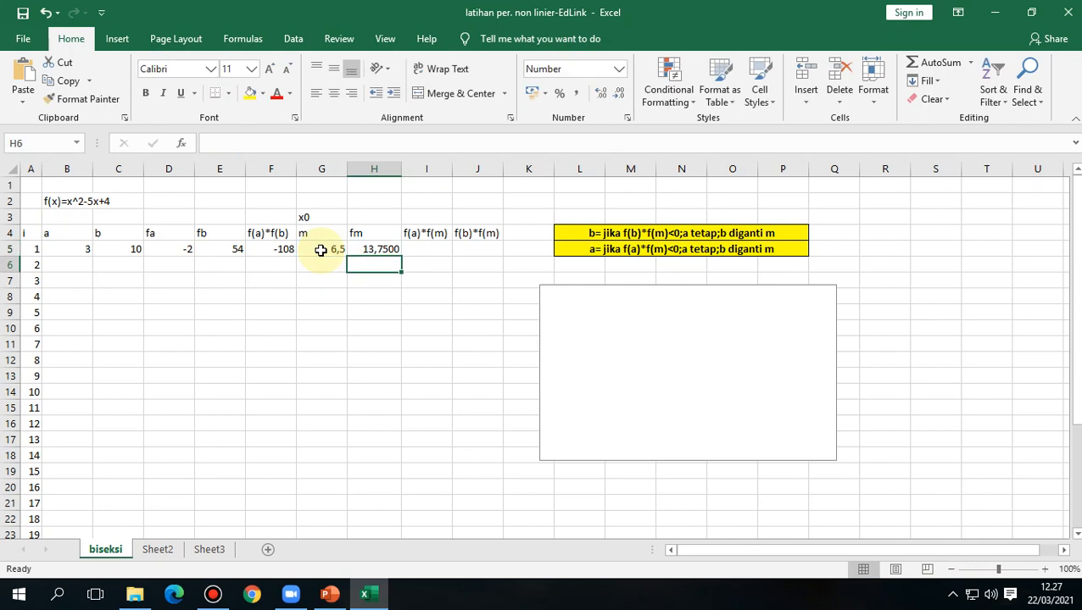
Step: Multiply fa by fm in I5 under f(a)*f(m) with the formula =D5*H5
key(Up)
key(Right)
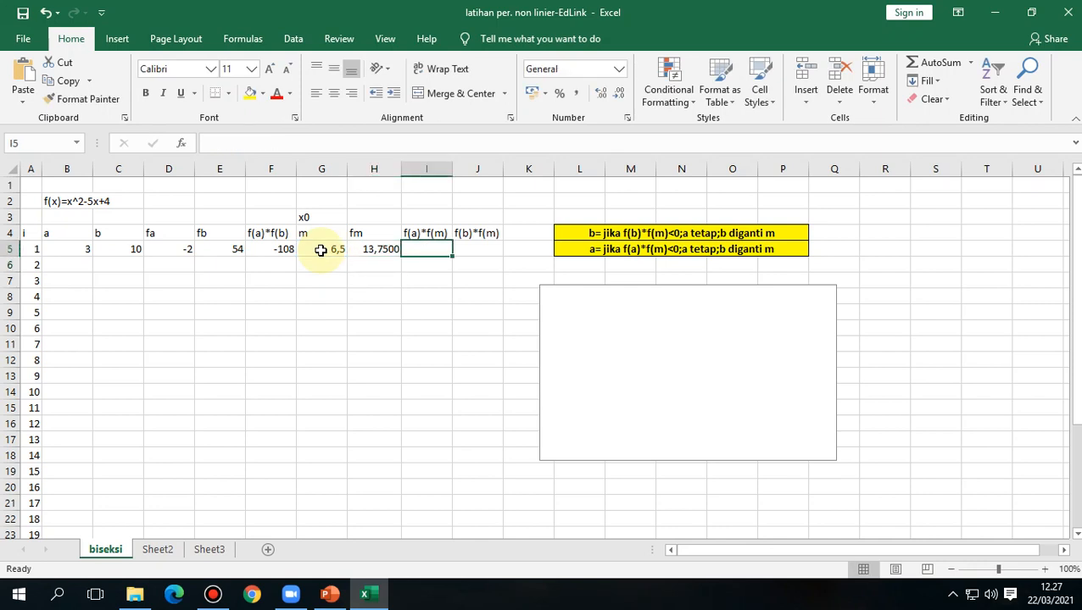
text(=)
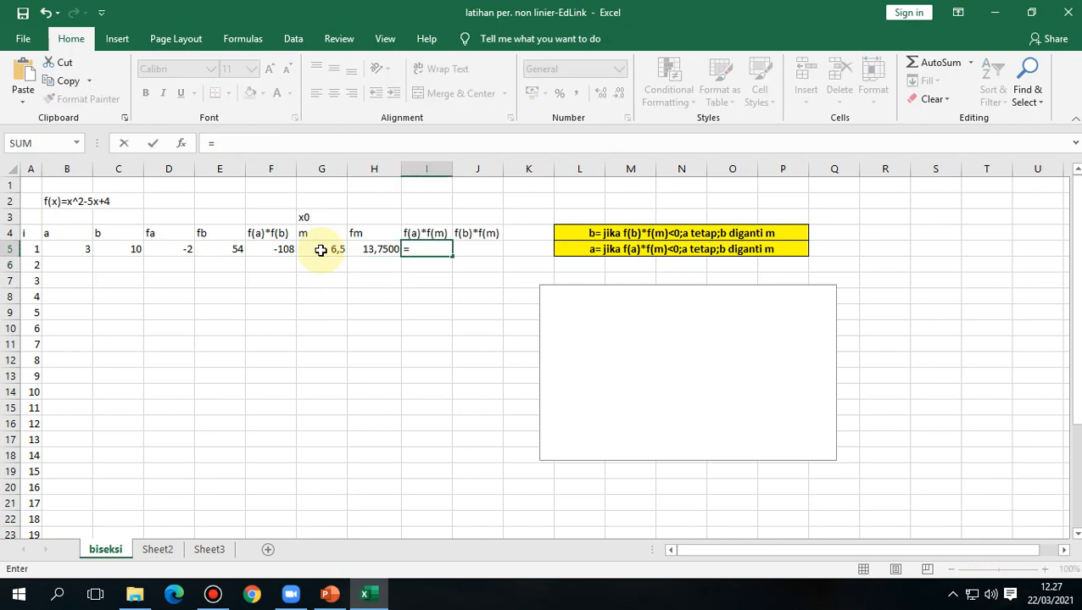
click(184, 247)
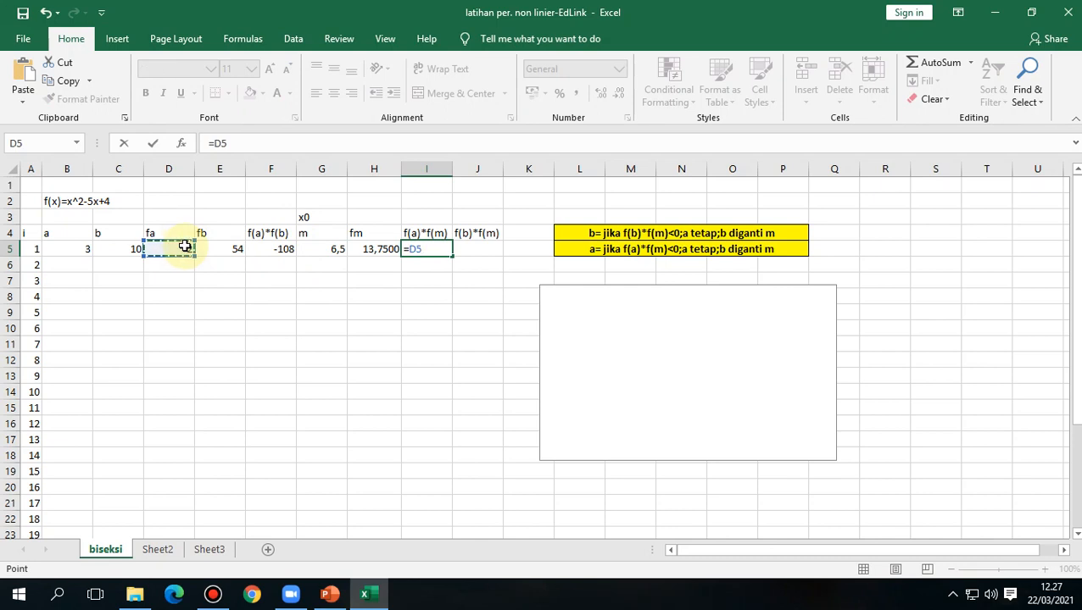
click(358, 246)
key(Return)
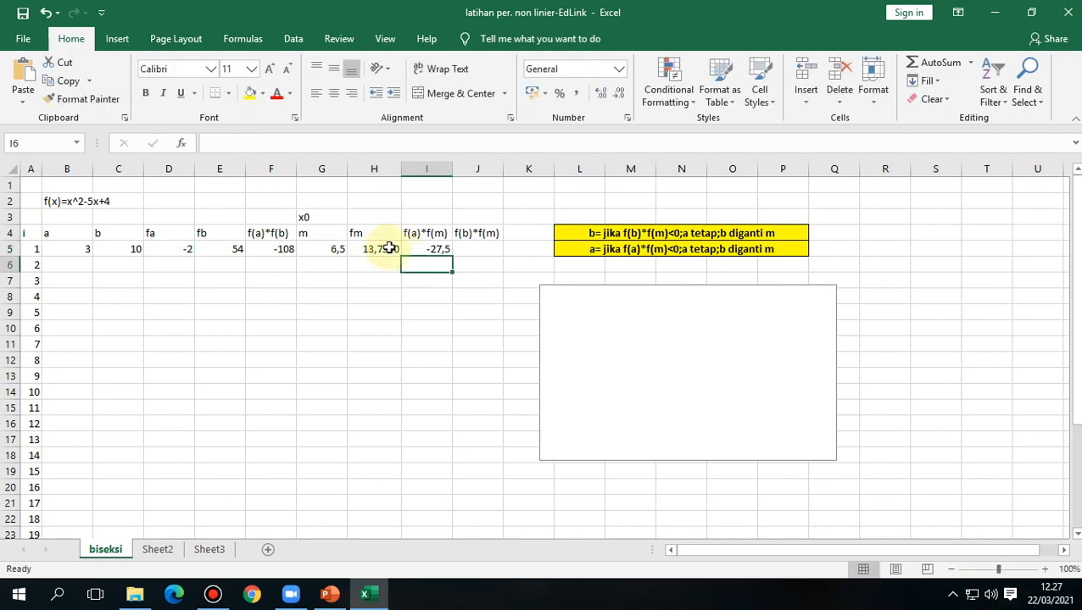
Step: Multiply fb by fm in J5 under f(b)*f(m) with the formula =E5*H5
click(485, 247)
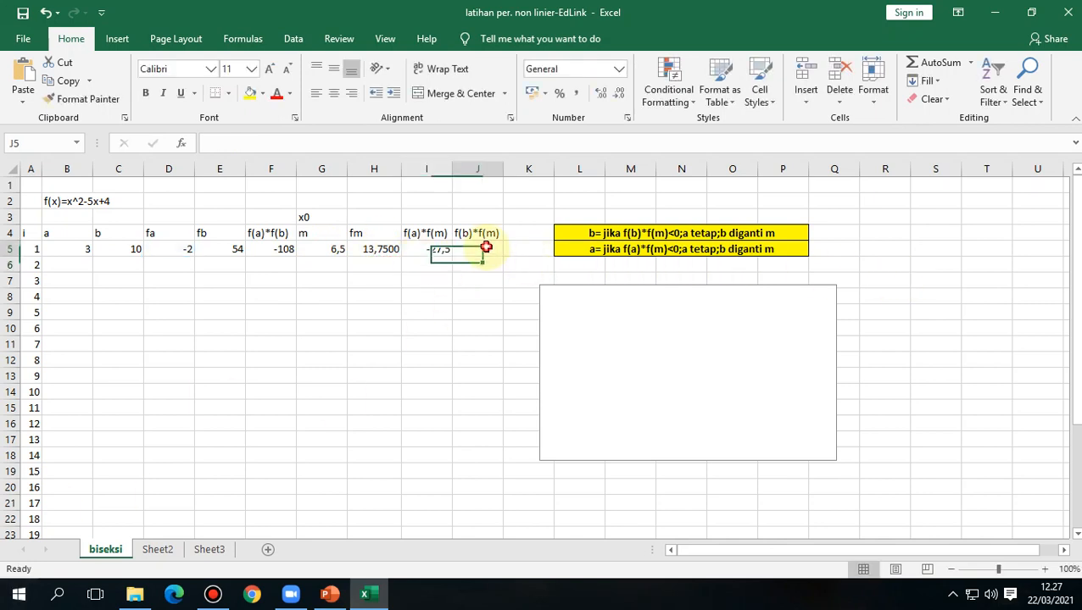
text(=)
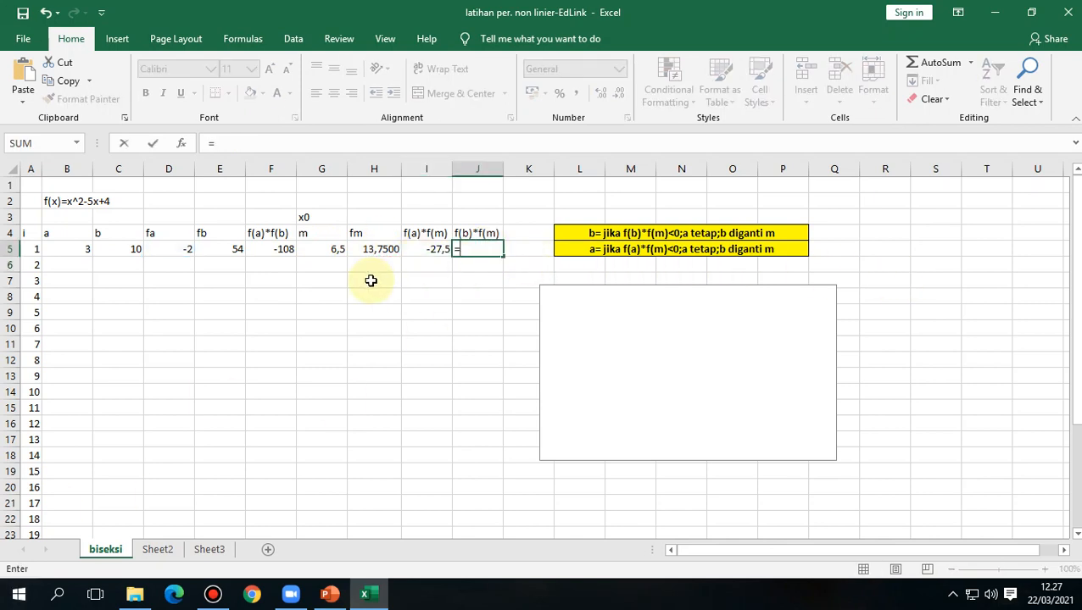
click(232, 251)
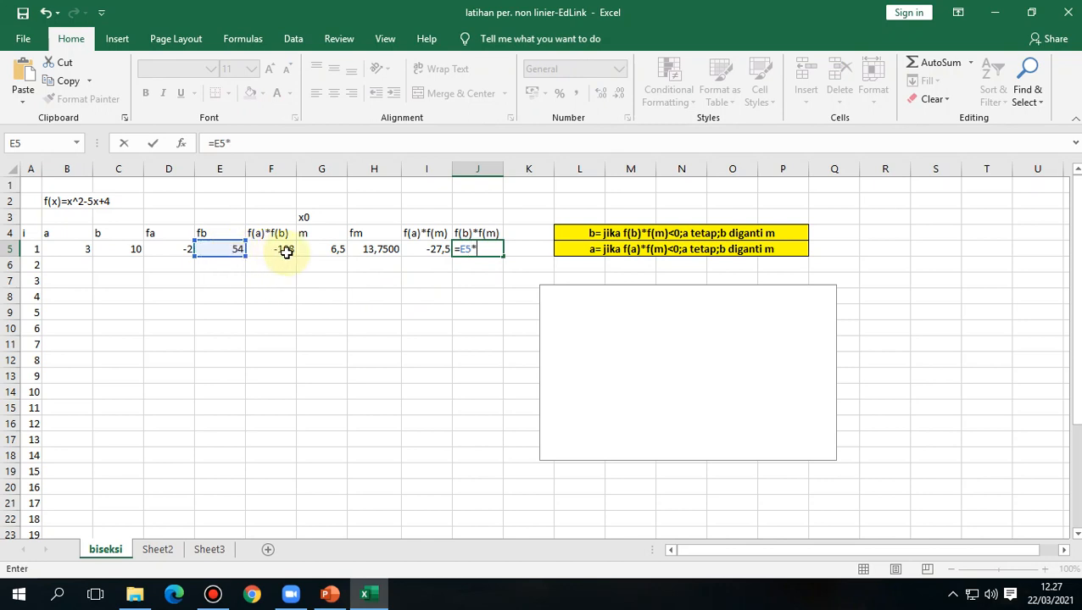
click(383, 249)
key(Return)
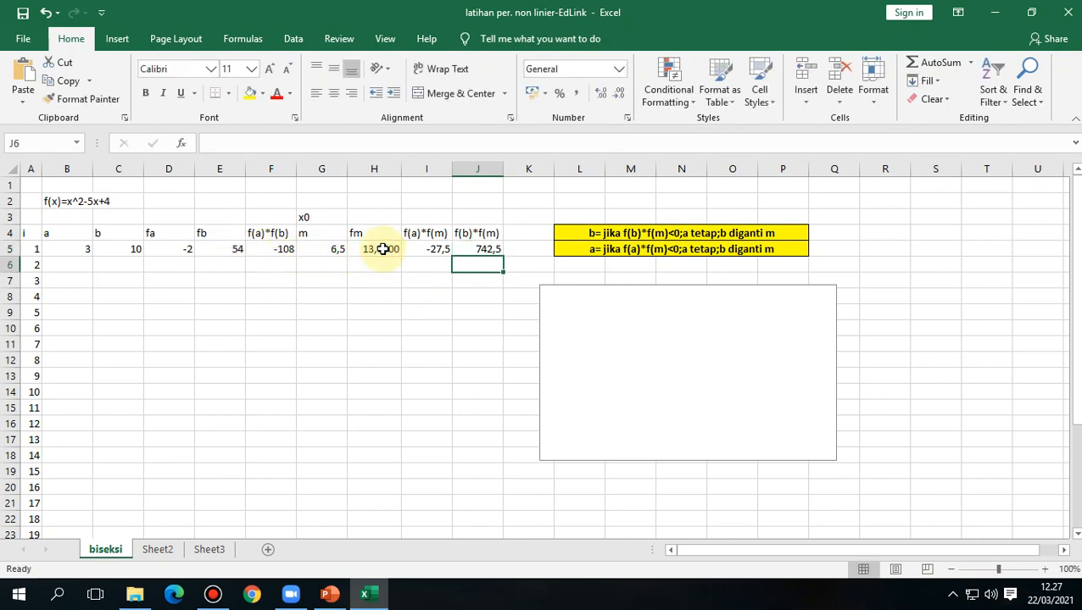
Step: Copy the first iteration's formulas from D5:J5 into the rows below, filling D6:J32
drag(174, 253, 472, 248)
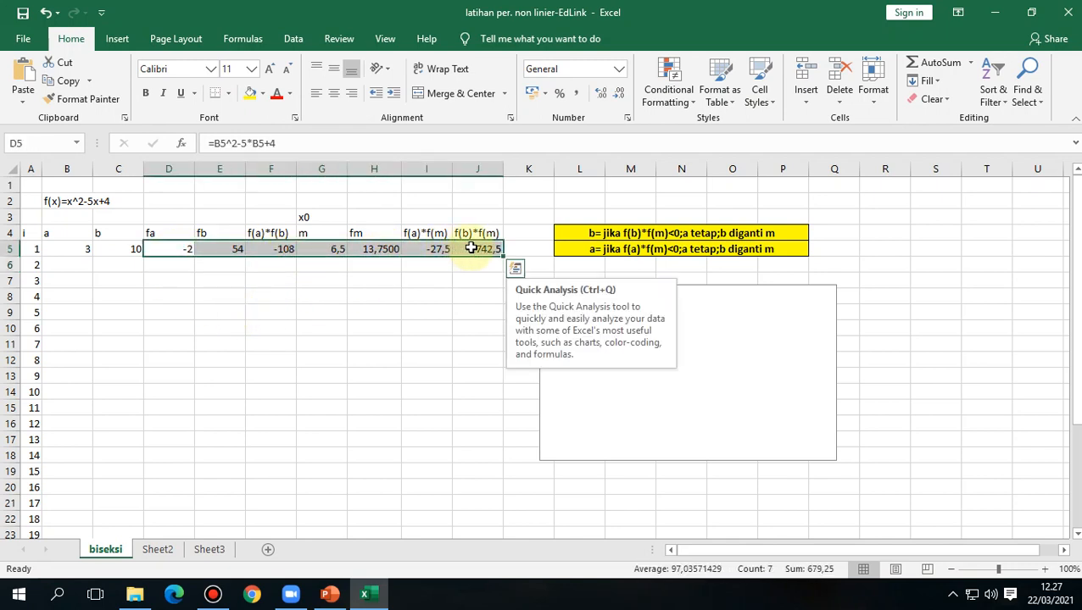
key(ctrl+c)
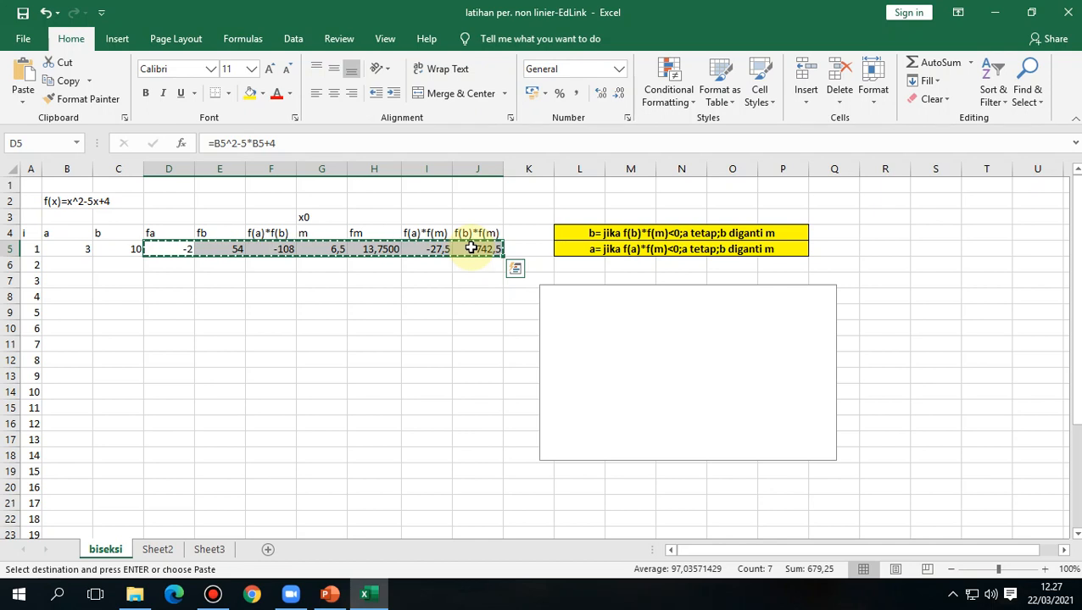
click(186, 264)
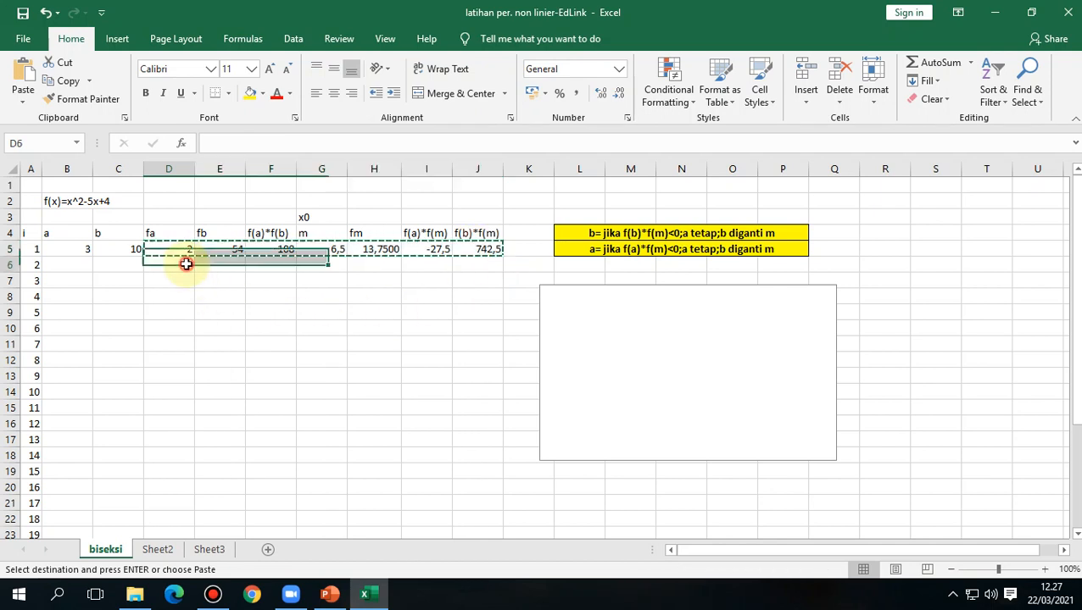
drag(185, 264, 480, 521)
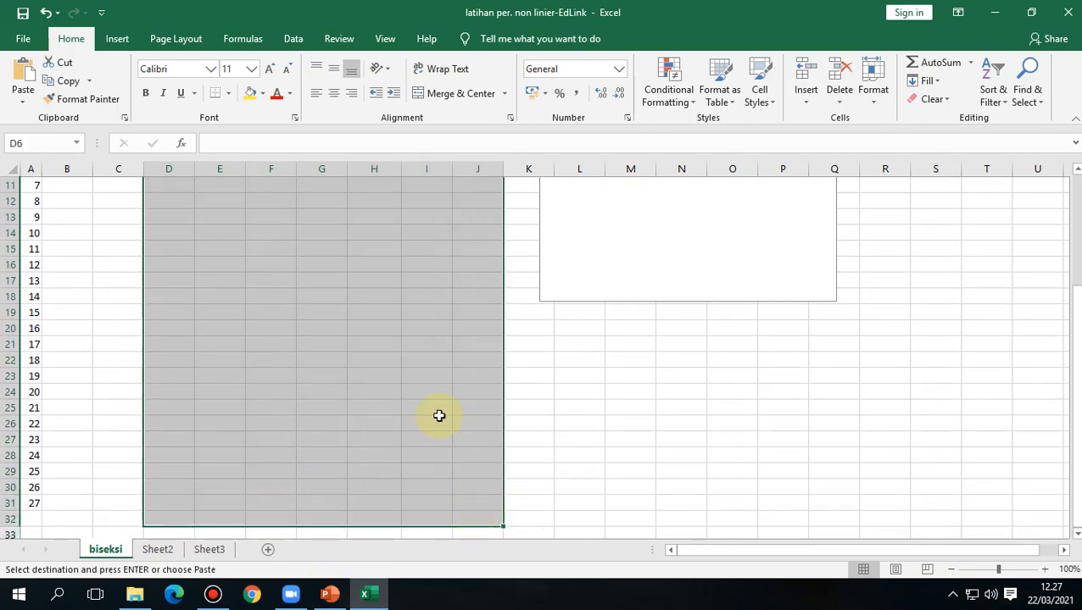
scroll(434, 416, up, 4)
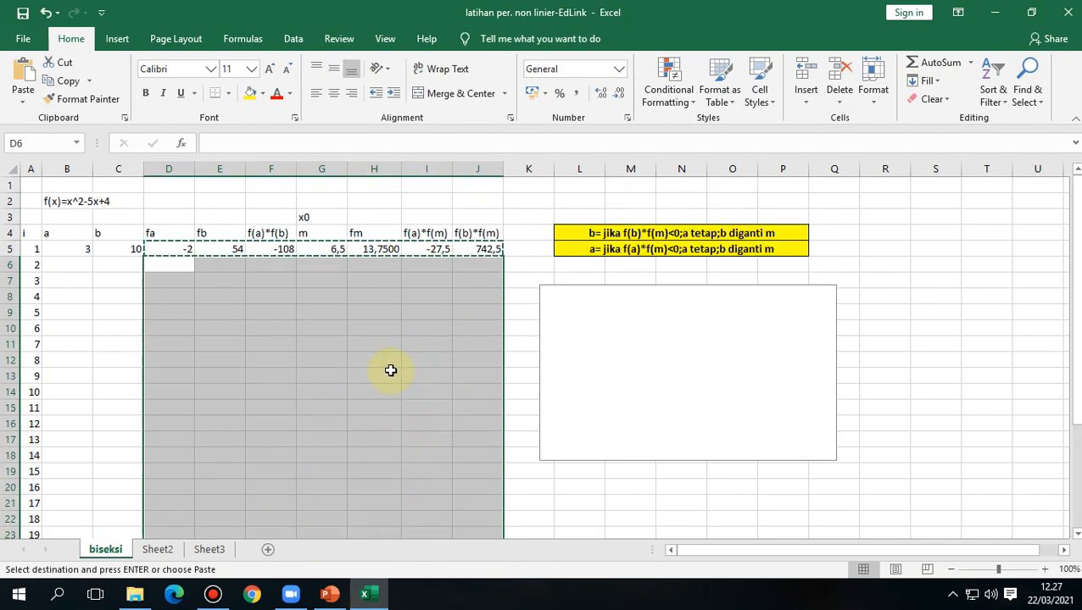
key(ctrl+v)
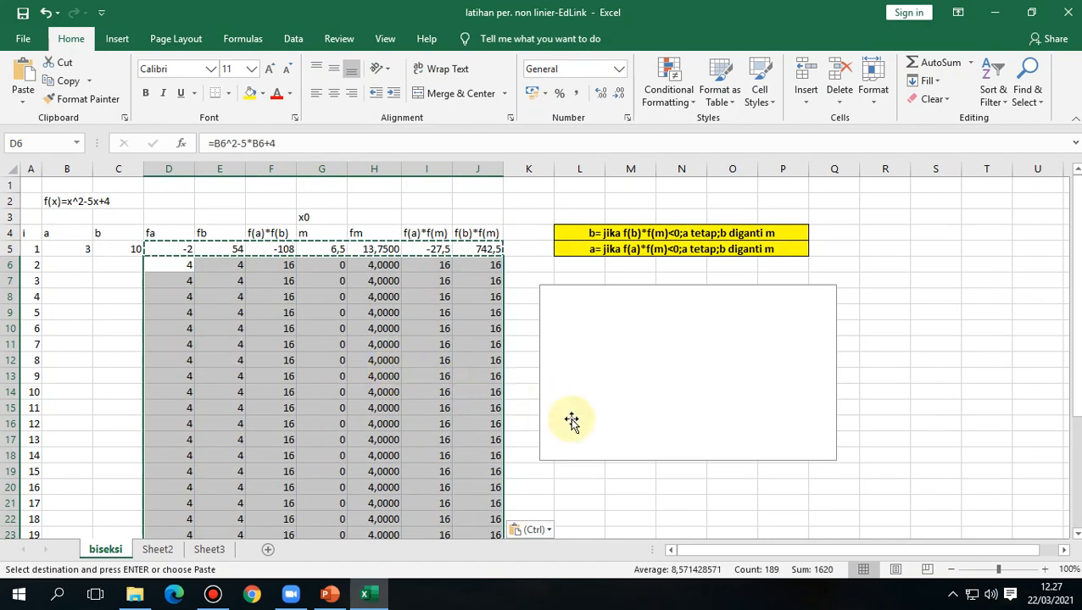
Step: Check the copied formulas down to the last table row, inspecting the midpoint formula in G29
click(601, 485)
click(267, 288)
scroll(267, 289, down, 7)
click(266, 285)
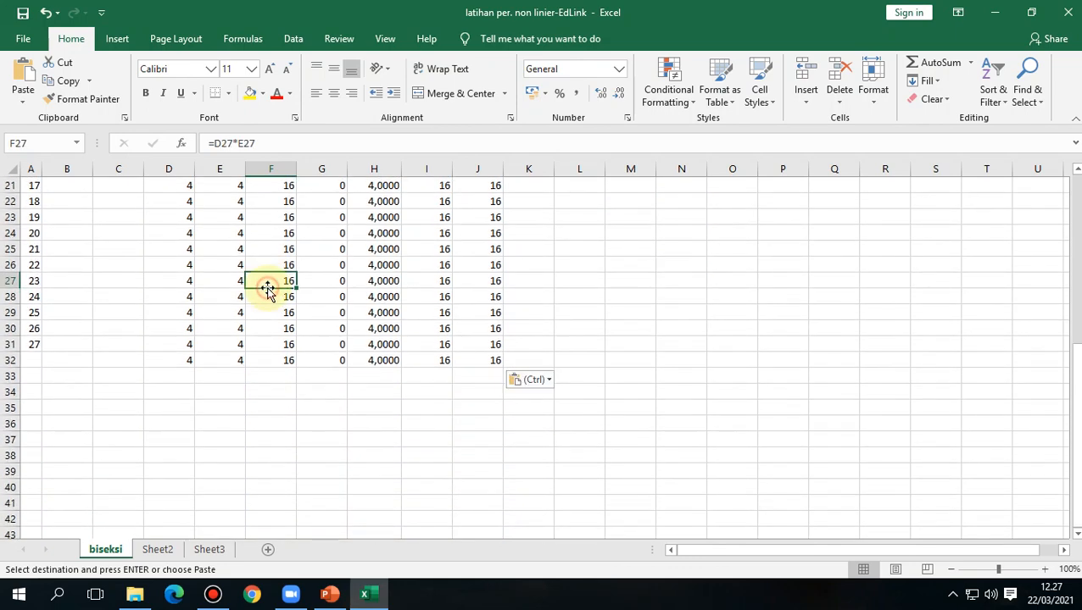
double_click(326, 314)
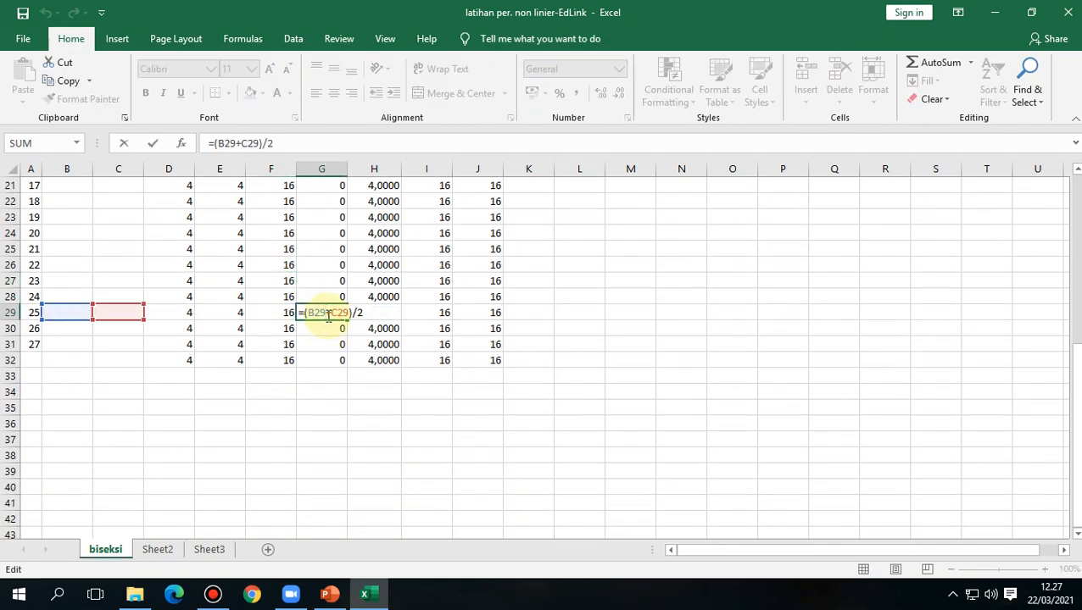
key(Return)
scroll(327, 315, up, 7)
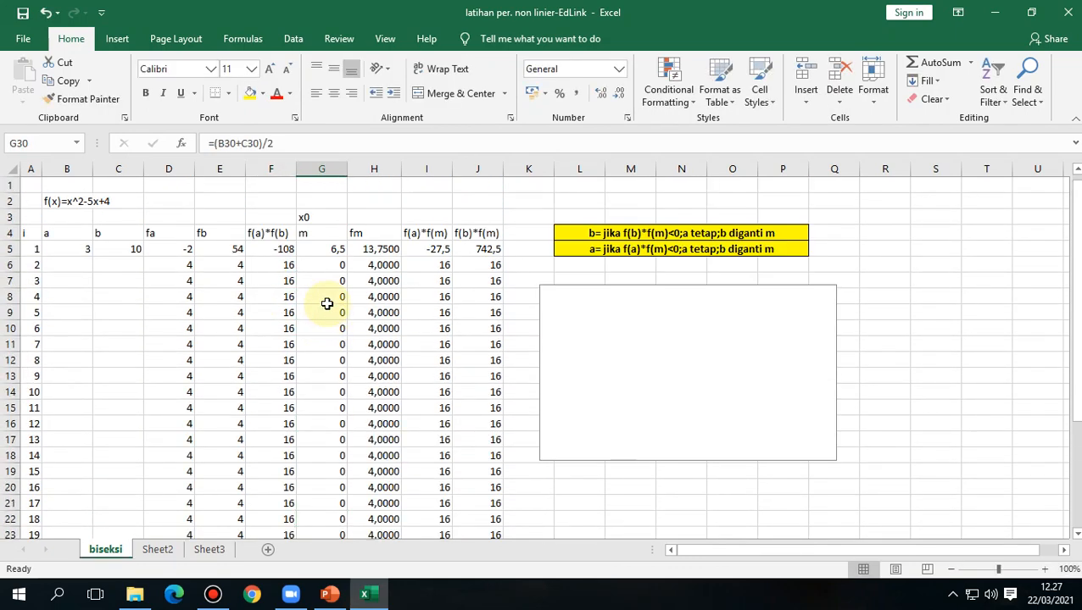
click(196, 281)
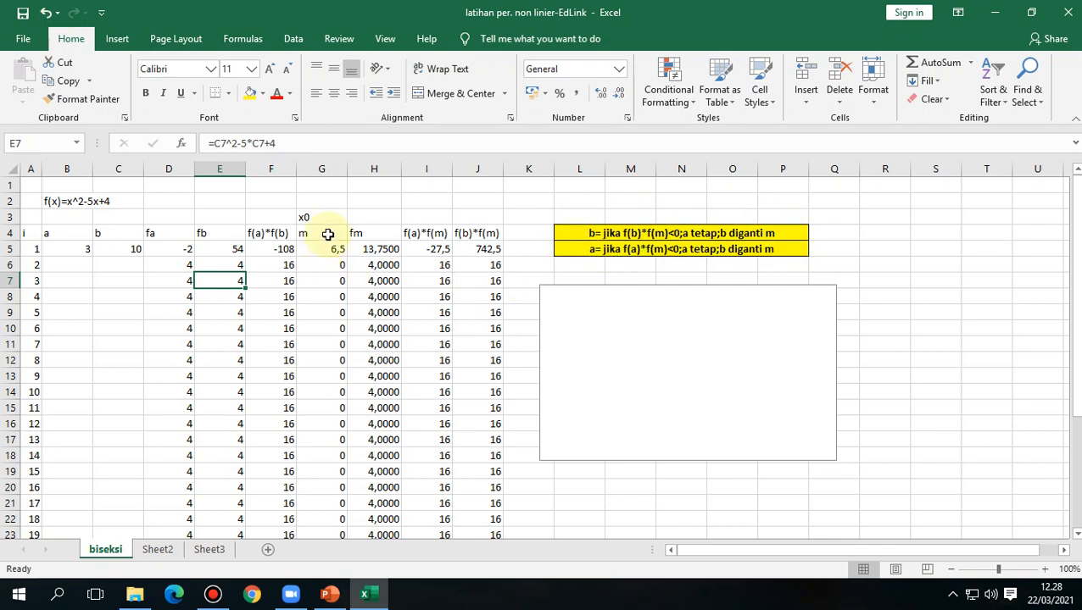
Step: Highlight the m column from its heading in G4 down to G32 with a light red fill
drag(329, 233, 360, 201)
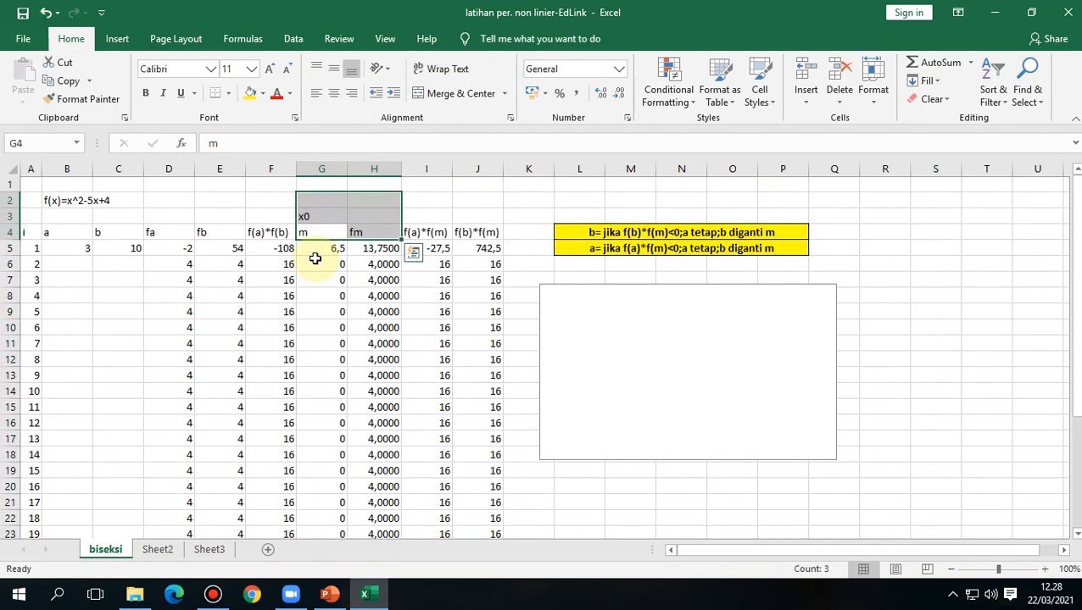
drag(318, 234, 319, 234)
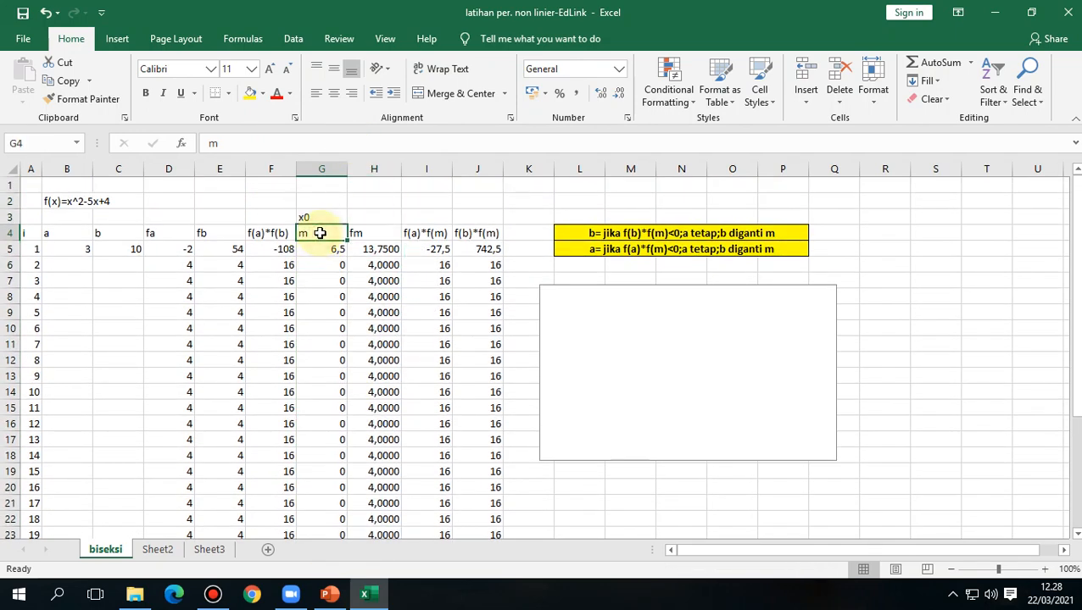
key(ctrl+shift+Down)
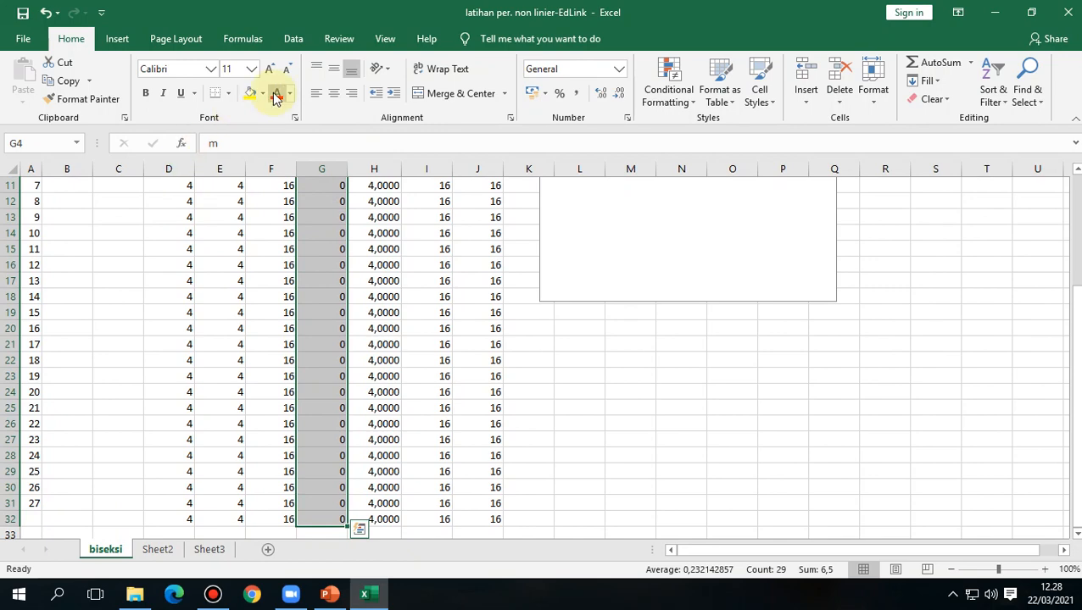
click(262, 93)
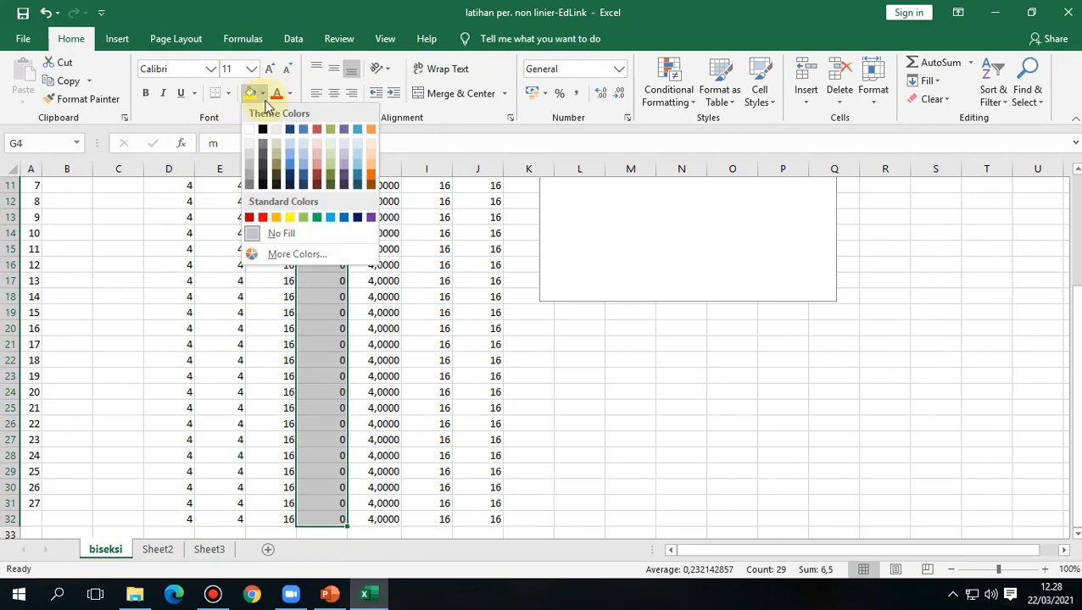
click(320, 149)
scroll(324, 150, up, 4)
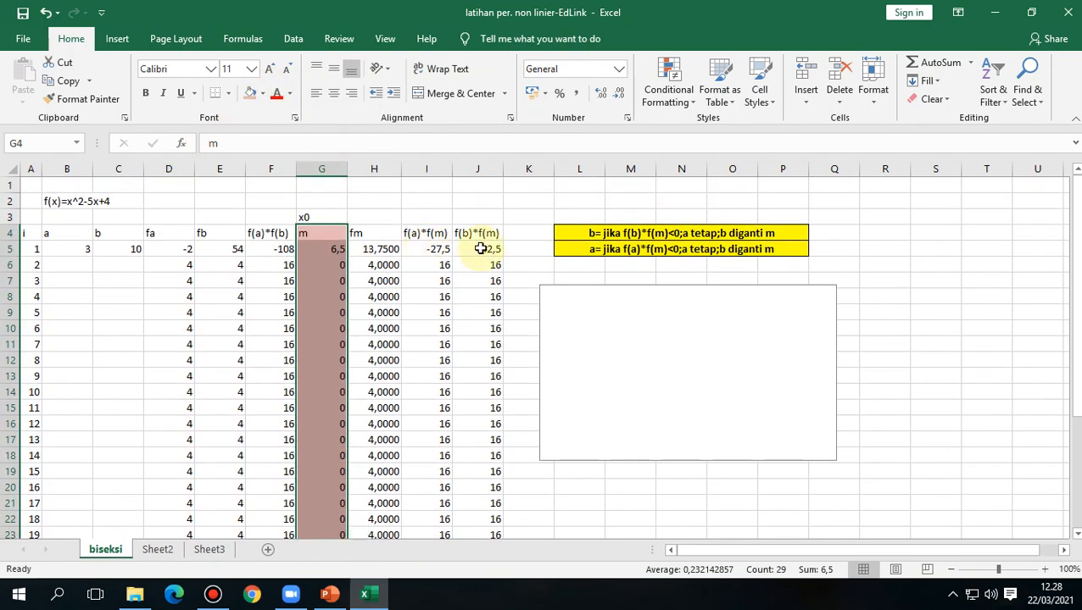
Step: Highlight the f(a)*f(m) column from its heading in I4 down to I32 with a light blue fill
click(434, 234)
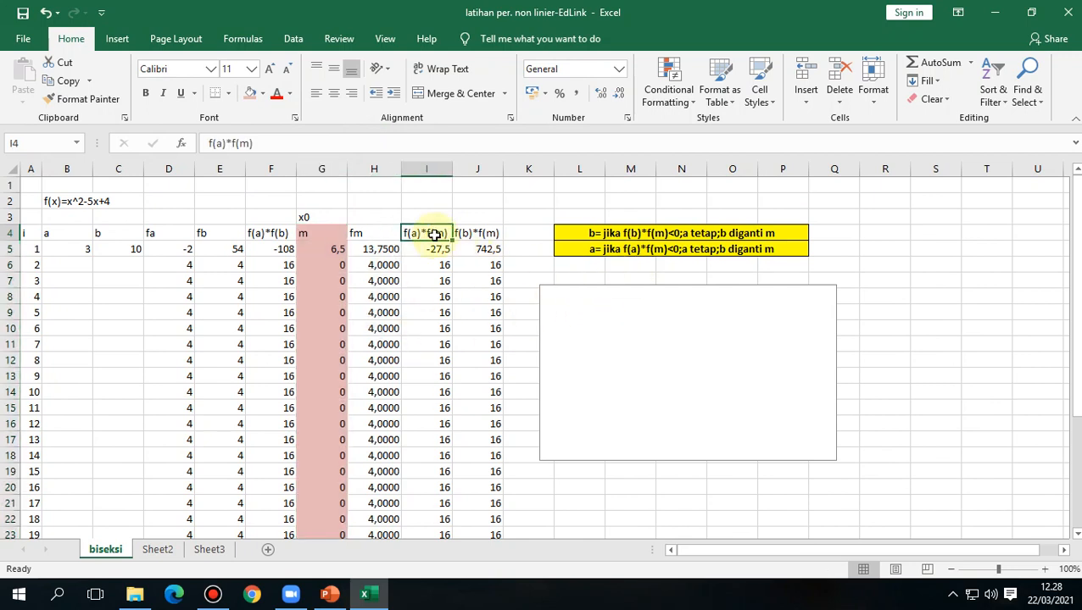
key(ctrl+shift+Down)
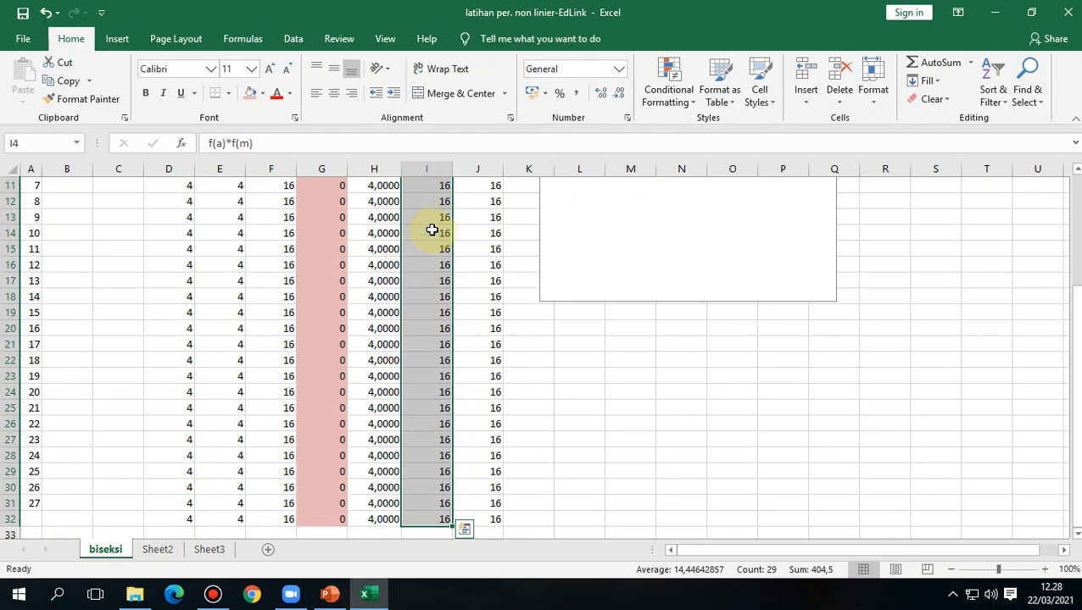
click(262, 94)
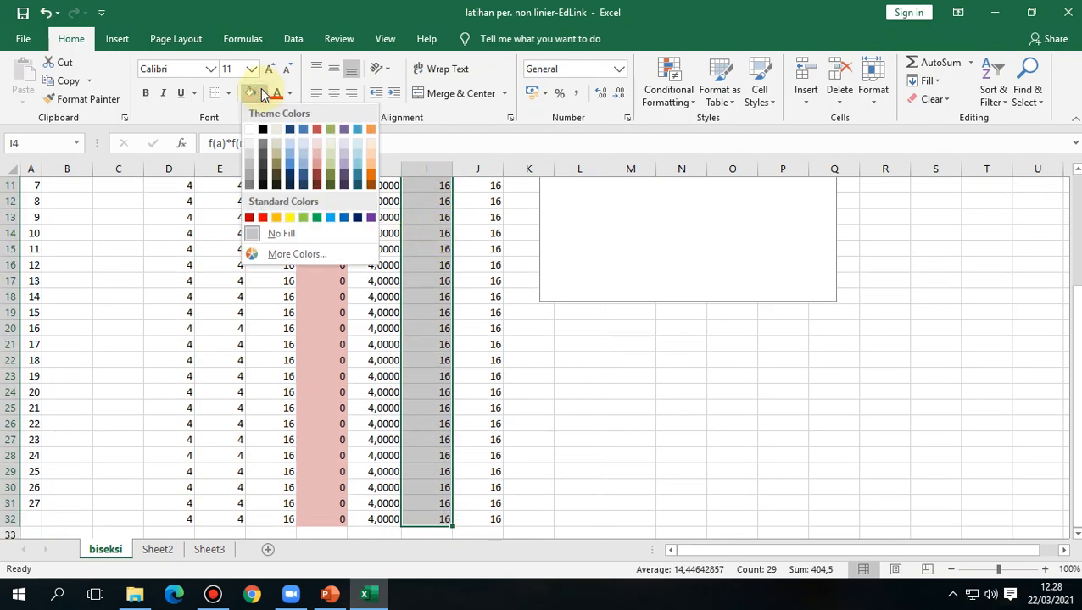
click(307, 153)
Step: Apply all borders to the iteration table from the headings in row 4 through iteration 27, covering A4:J31
scroll(342, 353, up, 4)
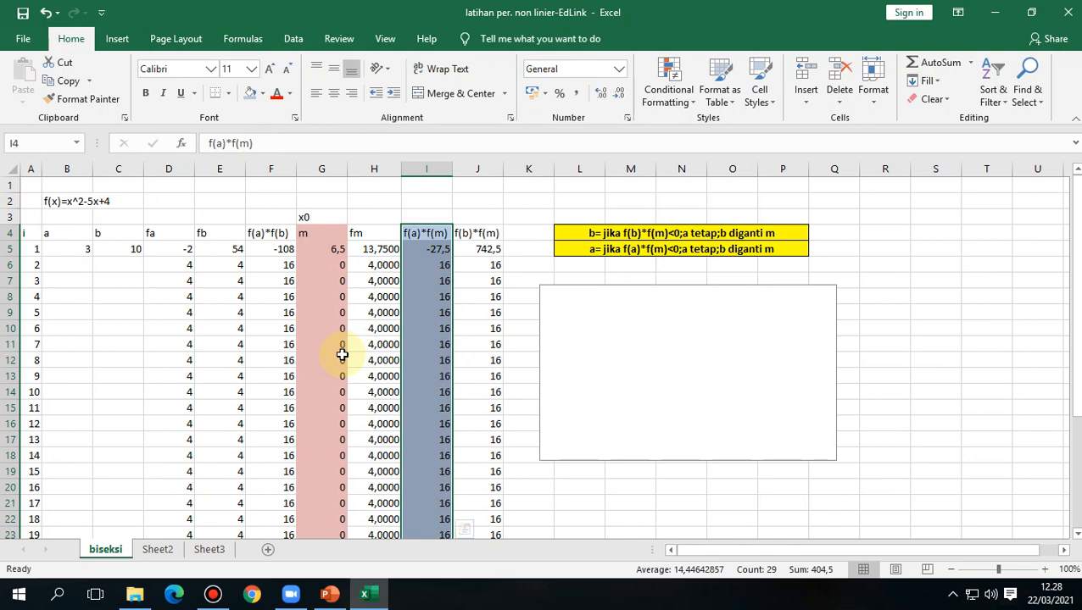
drag(36, 233, 479, 470)
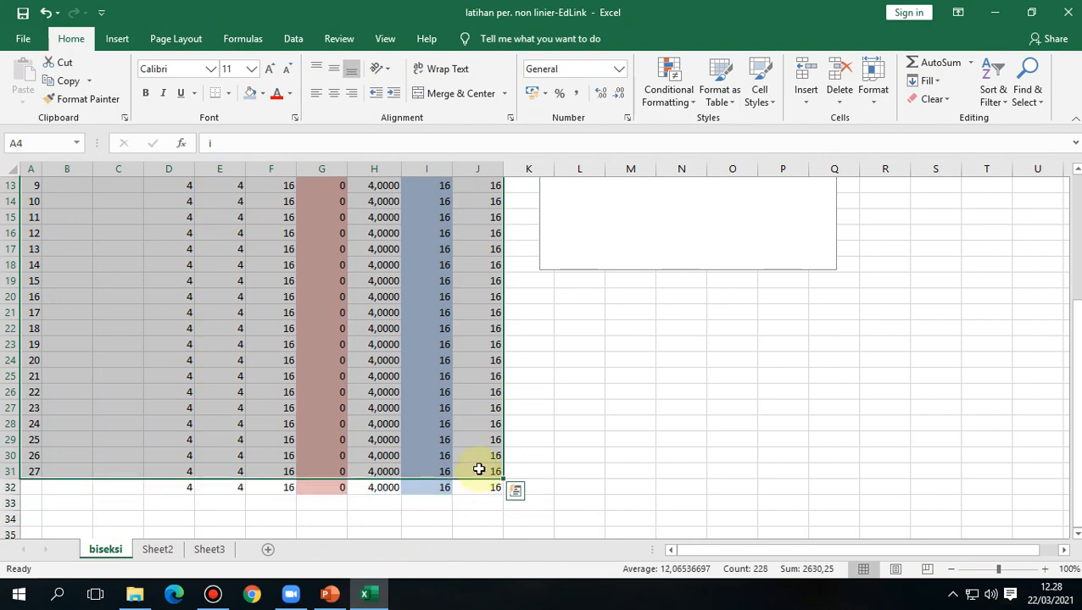
click(229, 95)
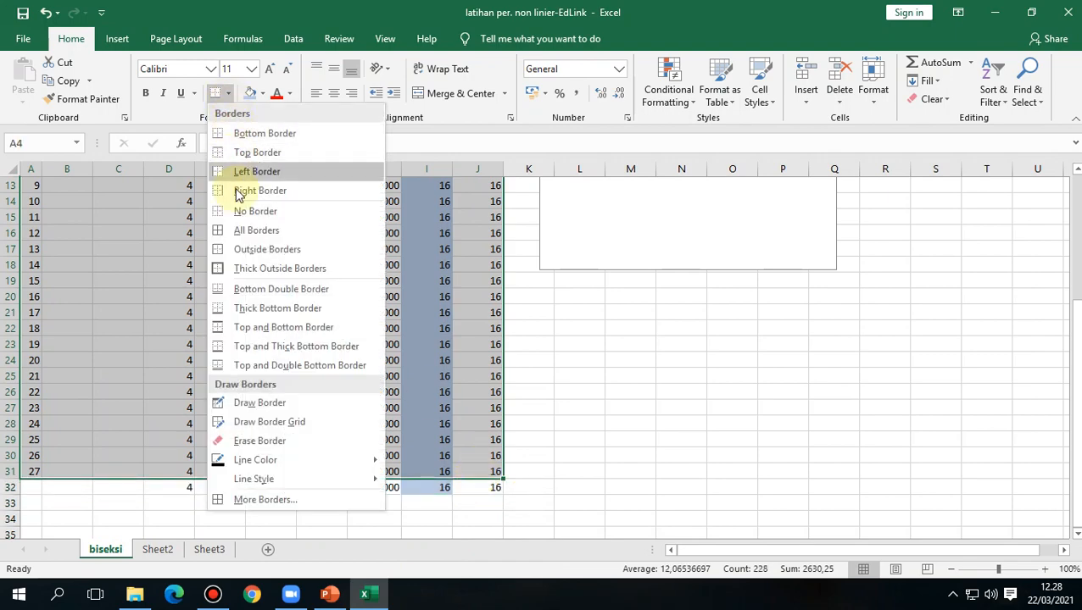
click(270, 233)
Step: Clear the surplus formulas below iteration 27 by emptying D32:K33
scroll(255, 454, down, 5)
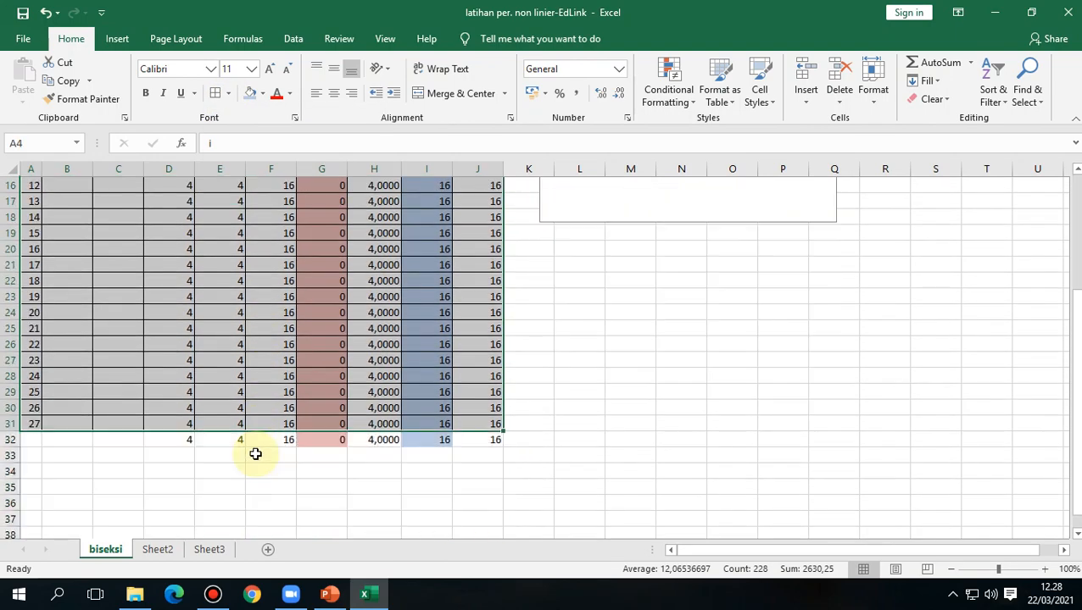
click(184, 437)
drag(183, 437, 500, 458)
key(Delete)
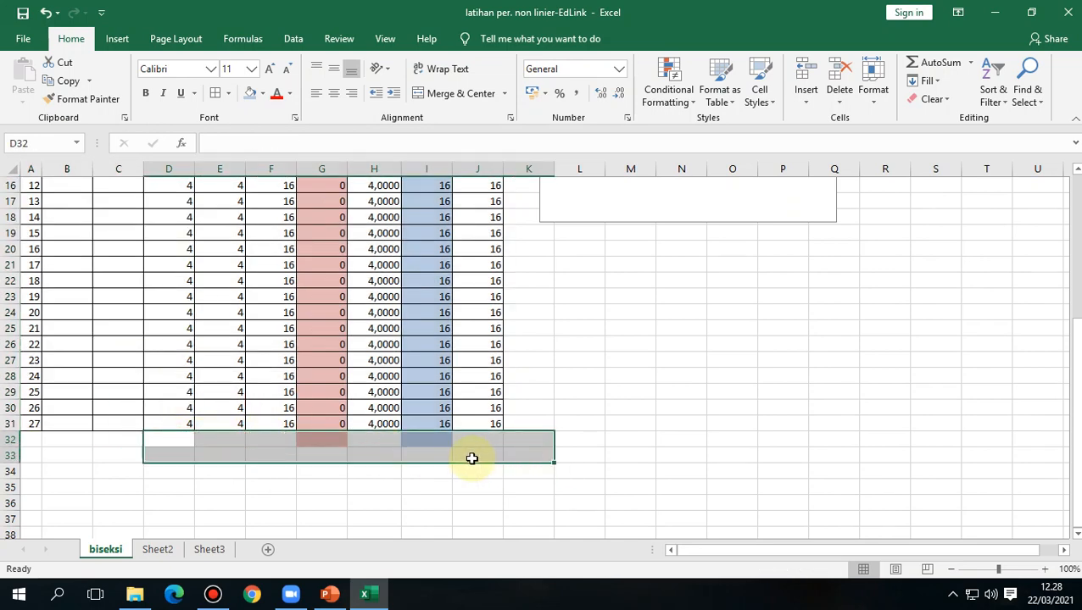
Step: Set iteration 2's bounds by keeping a with =B5 in B6 and replacing b with the previous midpoint, =G5, in C6
scroll(288, 446, up, 5)
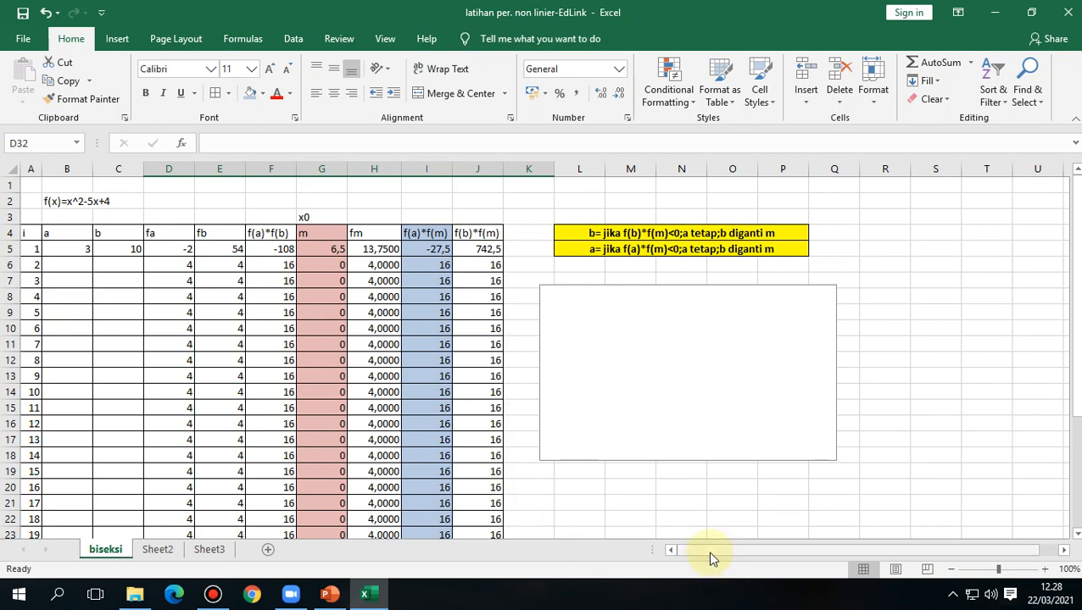
click(75, 265)
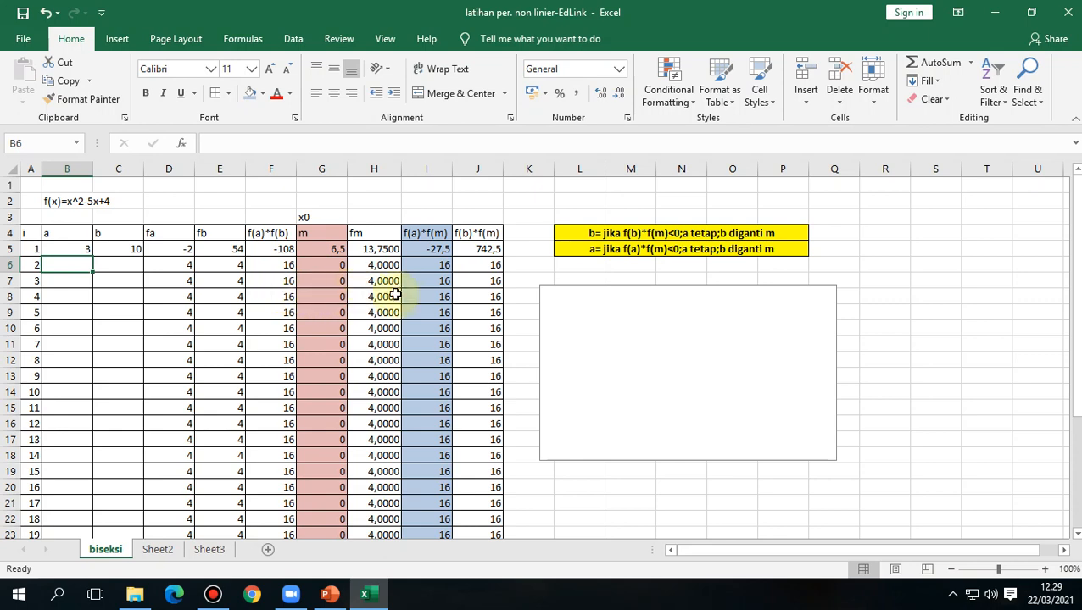
click(440, 248)
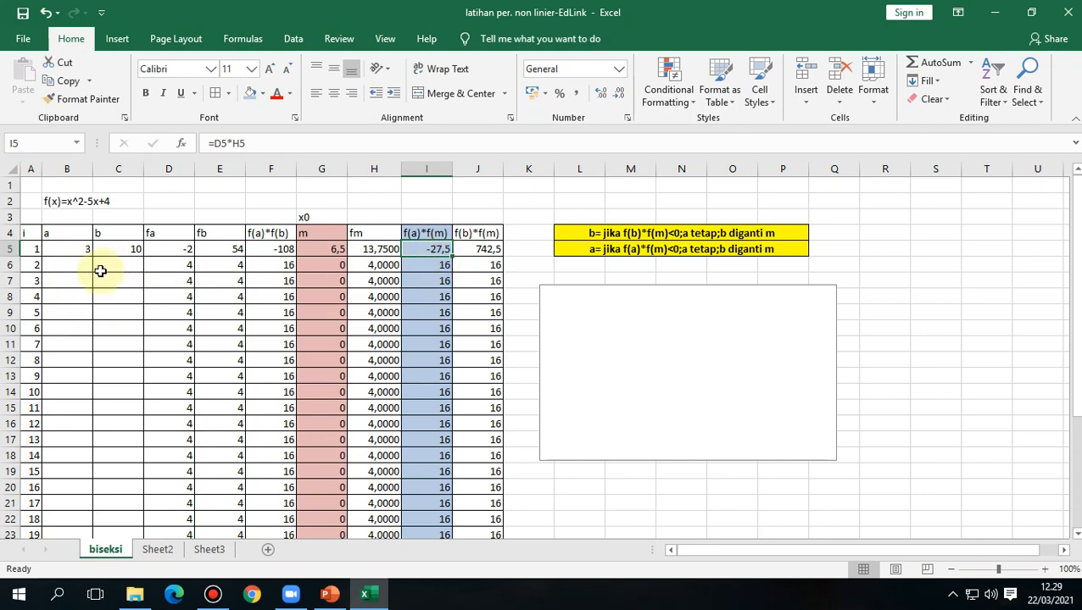
click(76, 264)
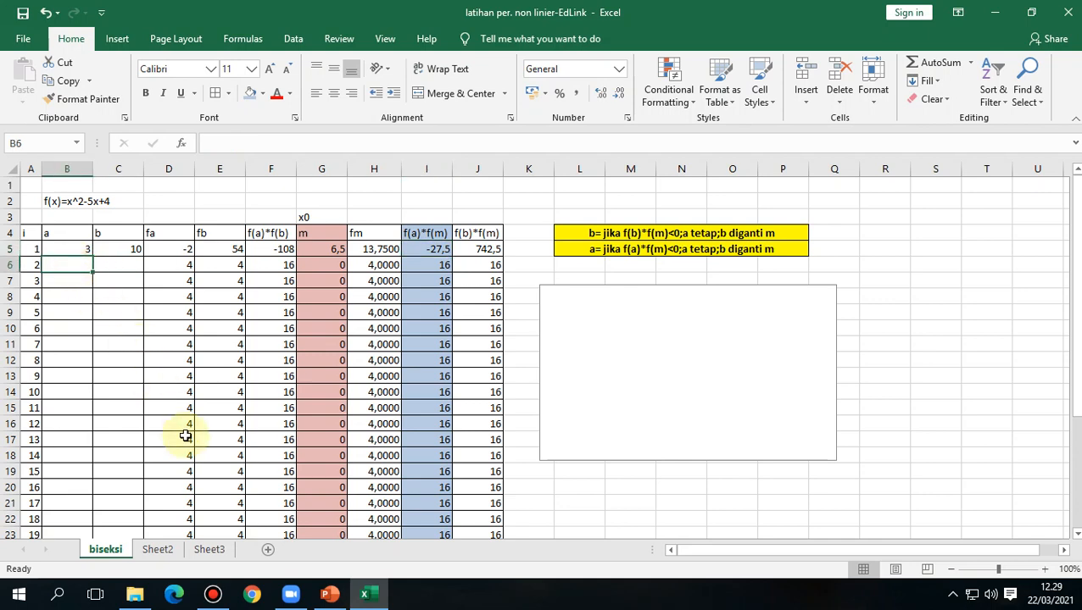
text(=)
click(76, 249)
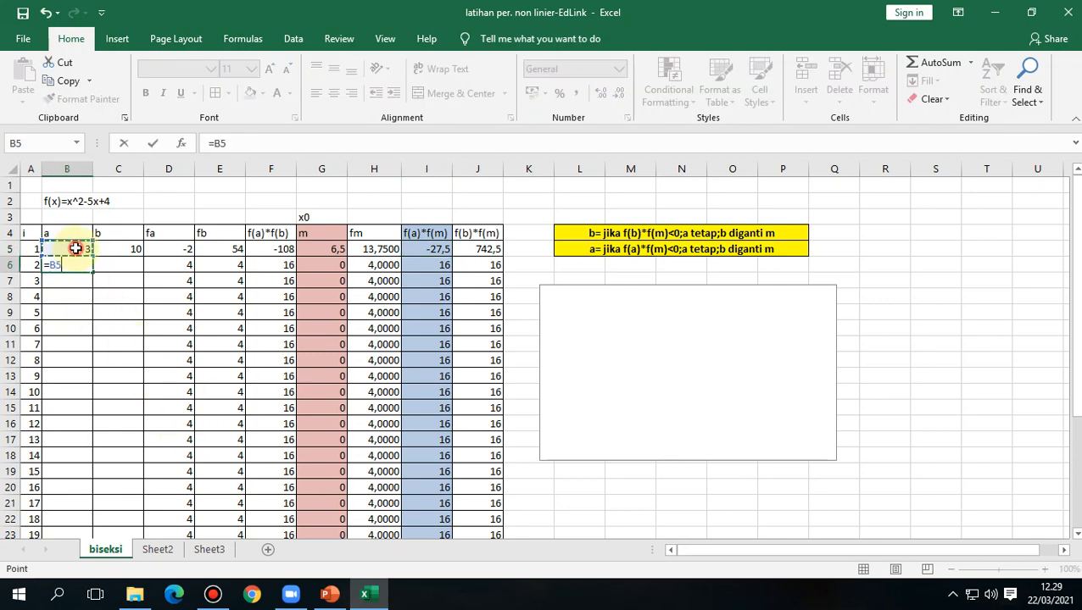
key(Return)
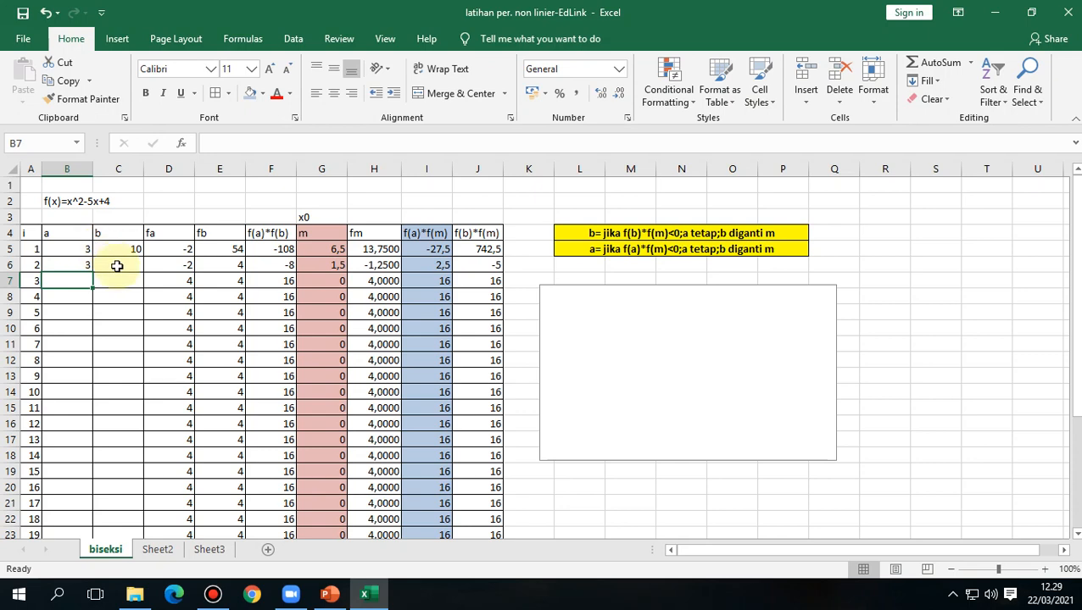
click(117, 266)
text(=)
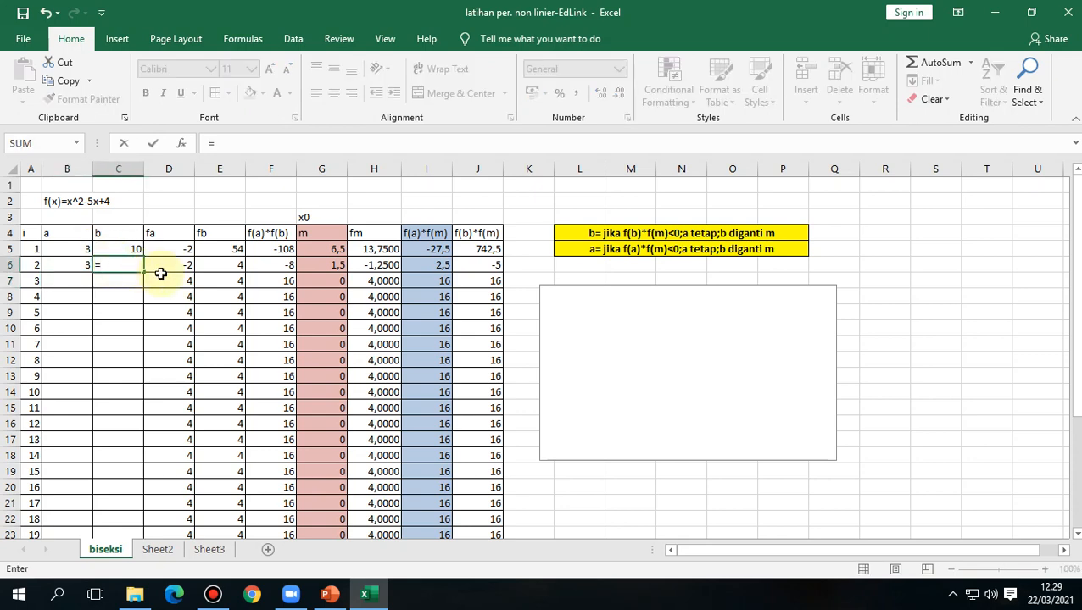
click(328, 247)
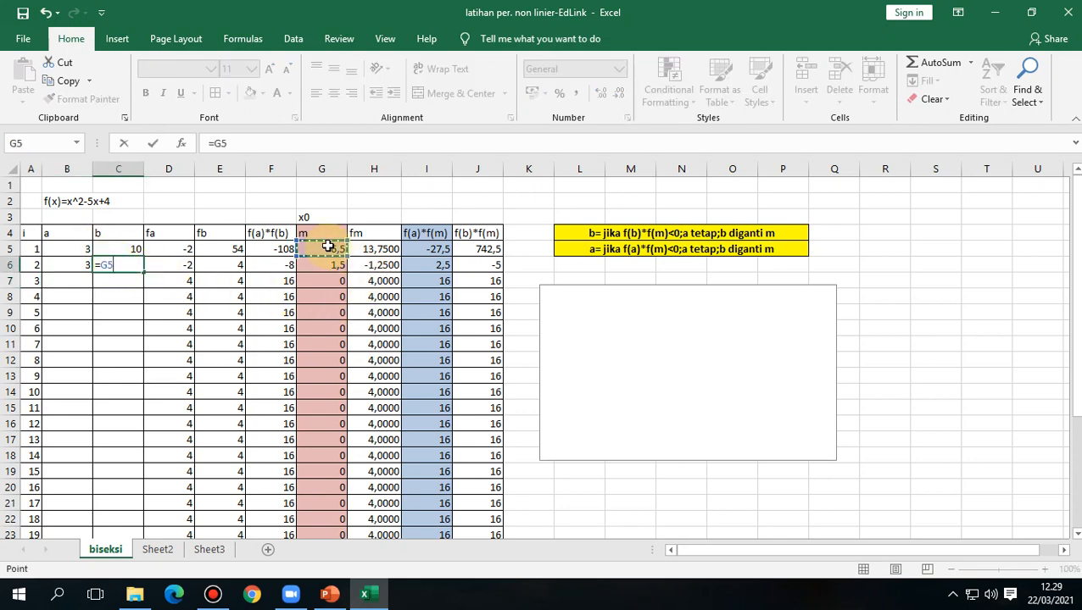
key(Return)
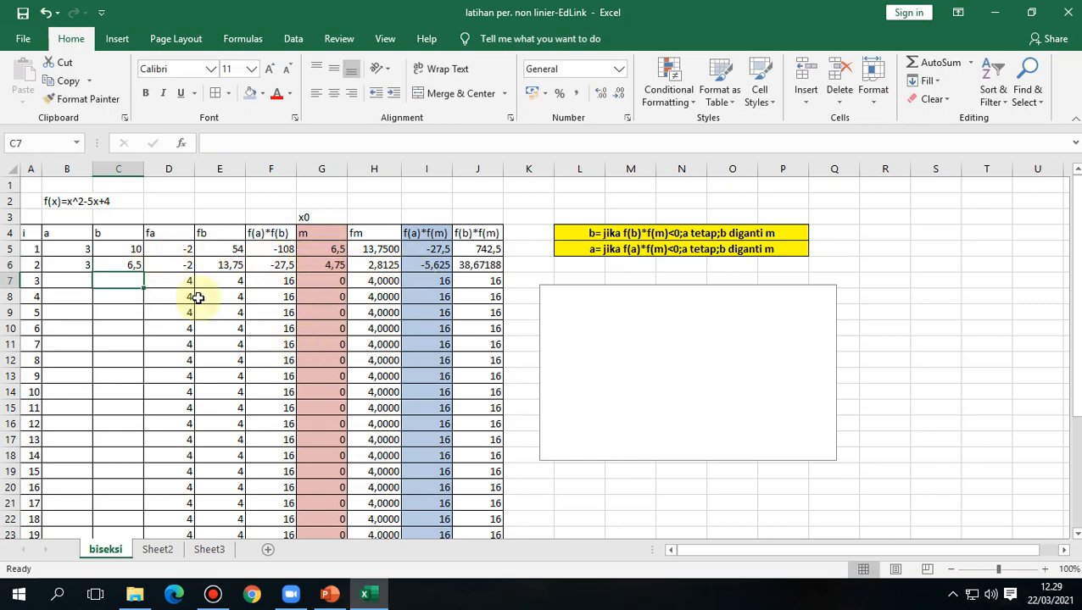
Step: Set iteration 3's bounds by keeping a with =B6 in B7 and replacing b with the previous midpoint, =G6, in C7
click(11, 264)
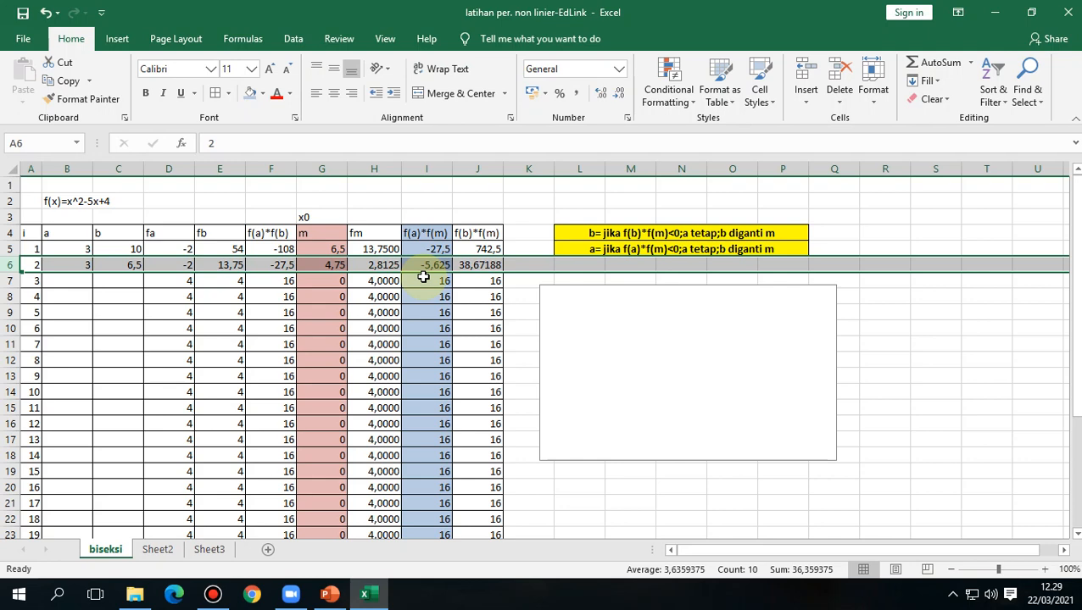
click(68, 282)
text(=)
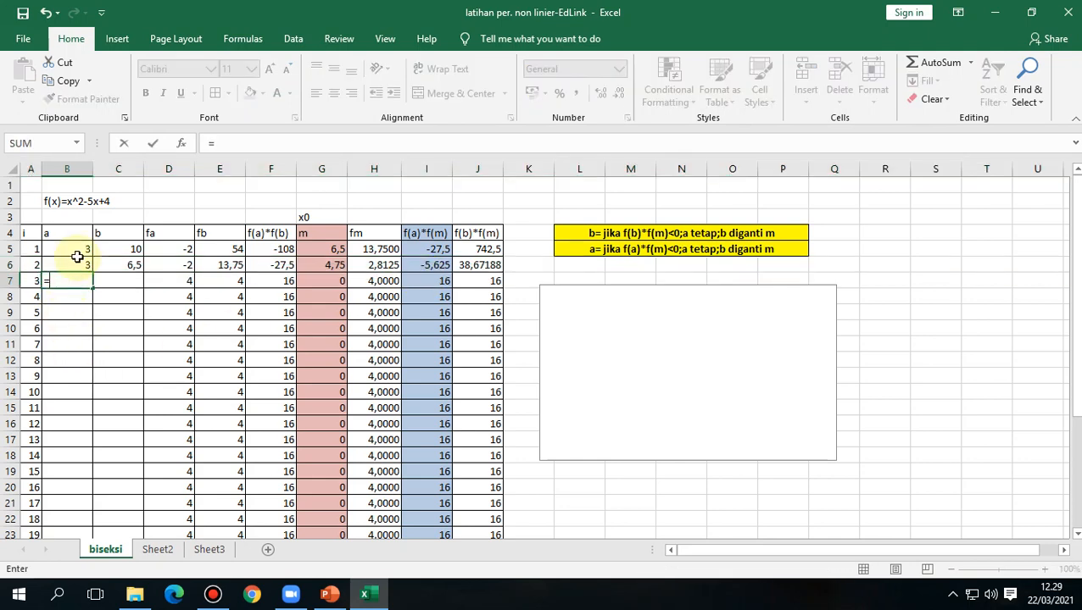
click(87, 265)
key(Return)
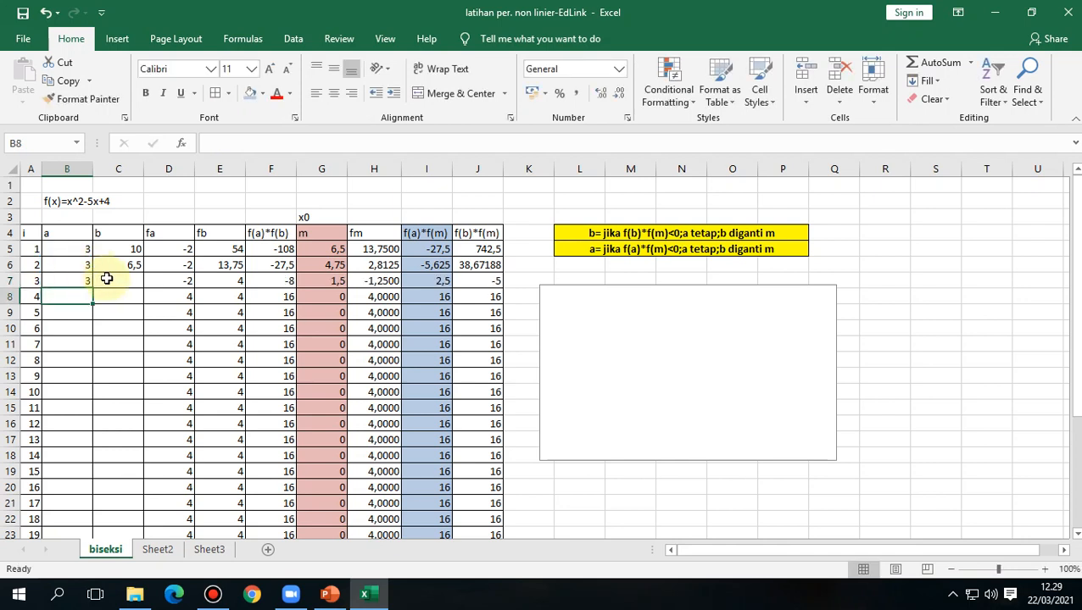
click(106, 279)
text(=)
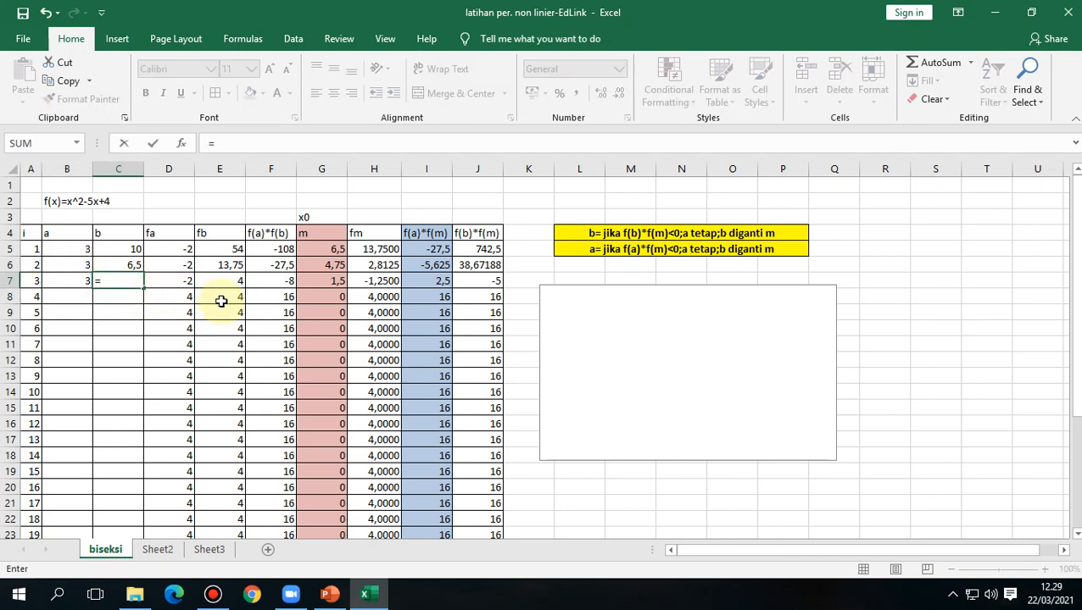
click(331, 265)
key(Return)
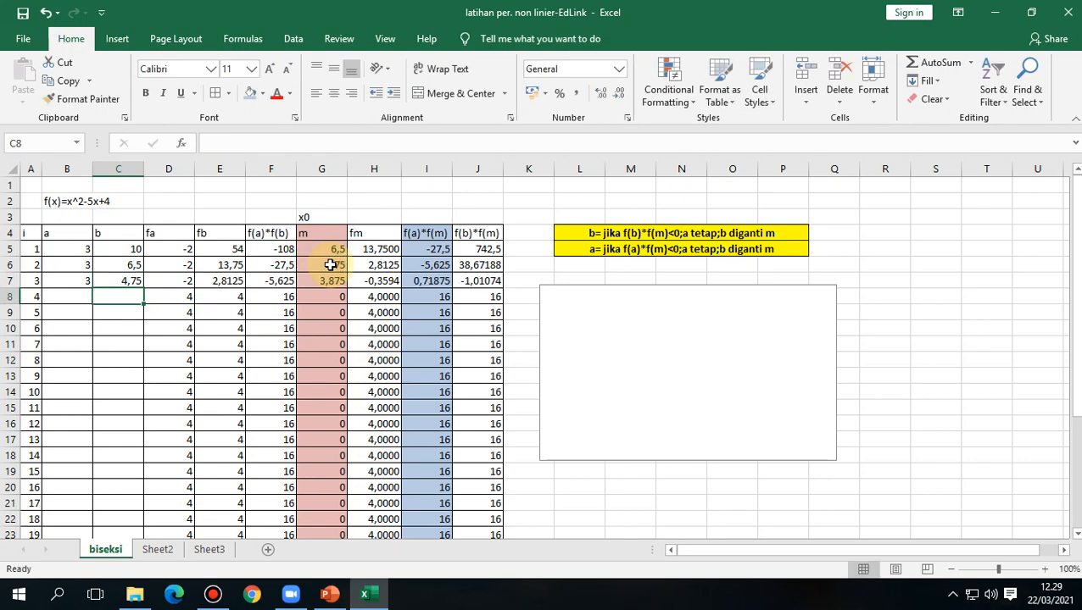
Step: Set iteration 4's bounds by replacing a with the previous midpoint, =G7, in B8 and keeping b with =C7 in C8
click(9, 281)
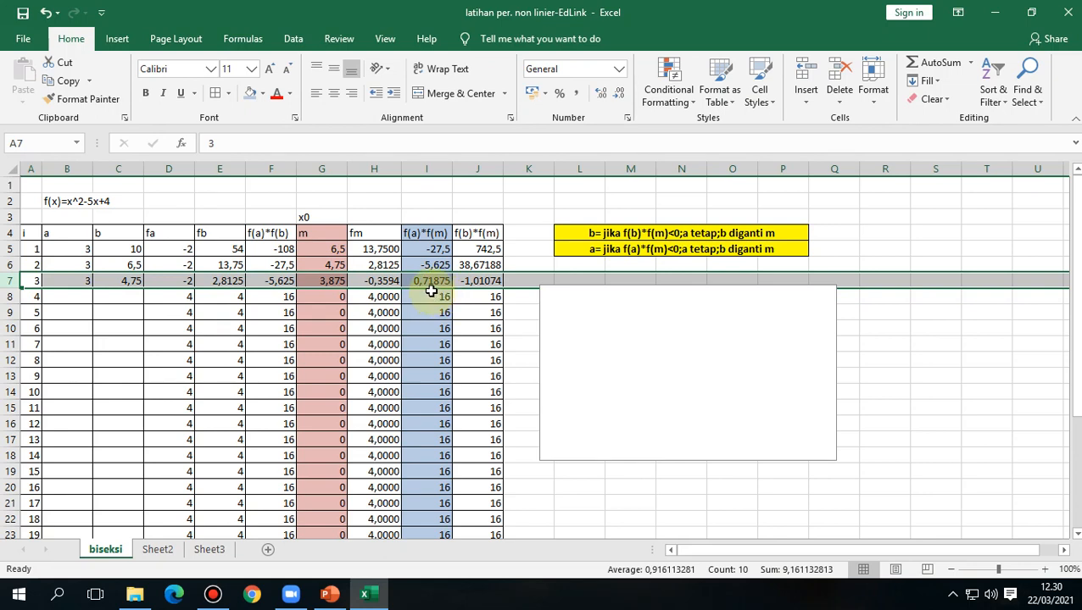
click(71, 294)
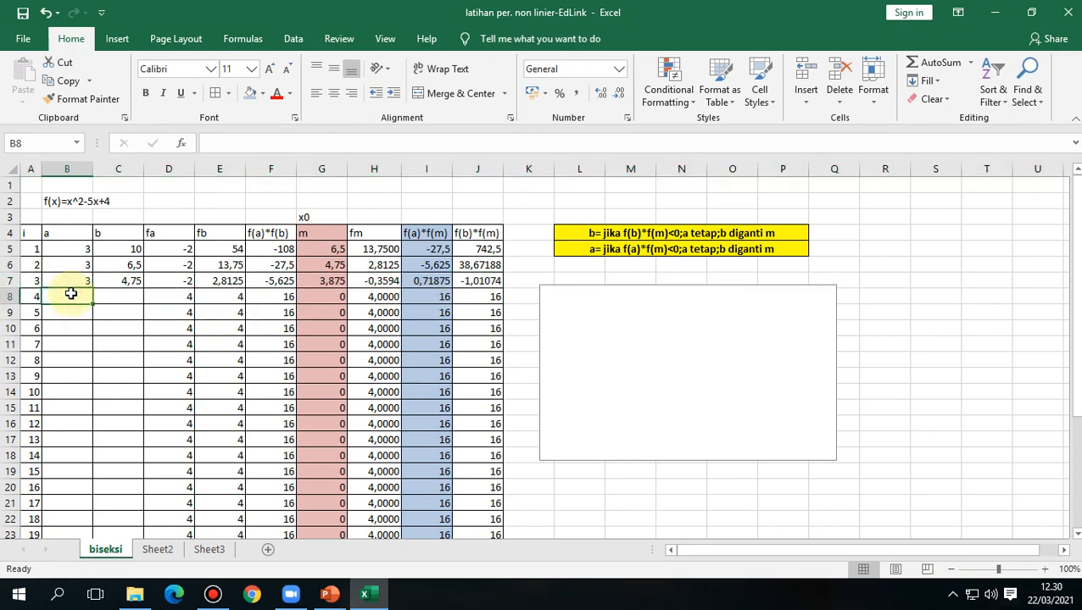
text(=)
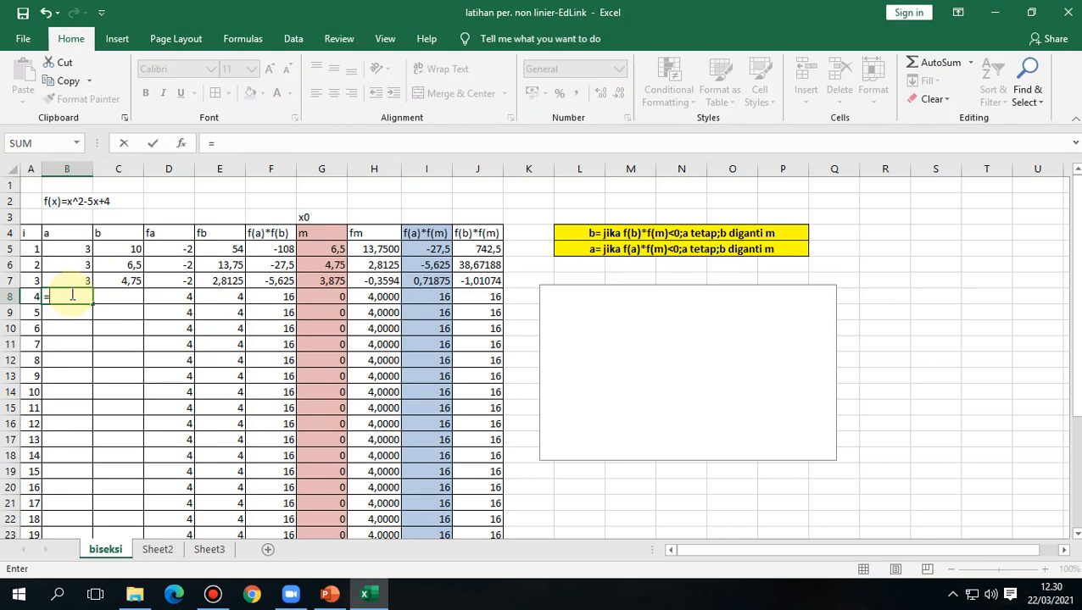
click(314, 282)
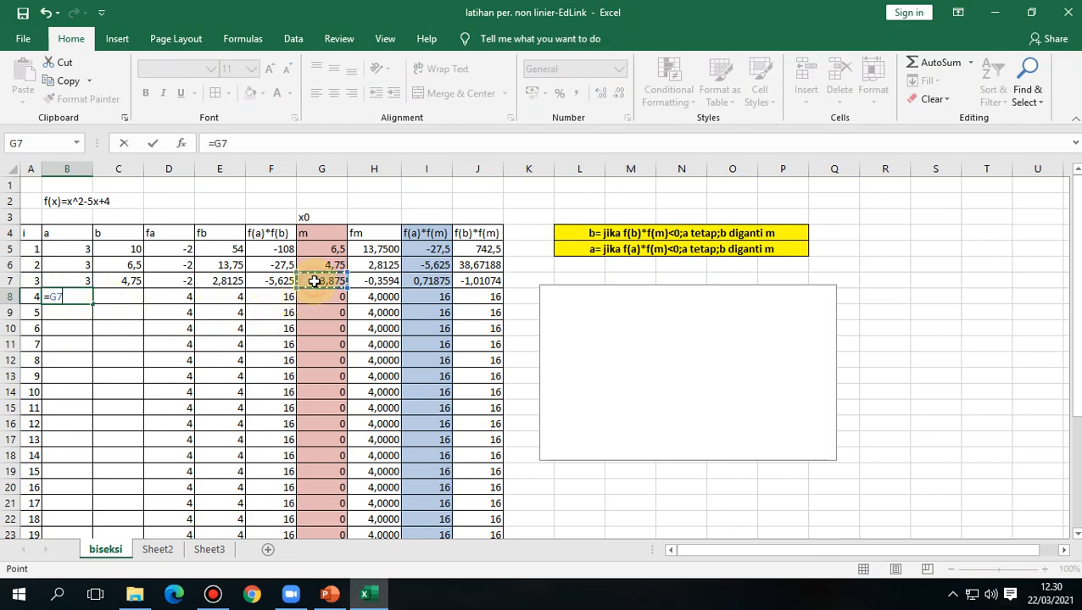
key(Return)
click(128, 295)
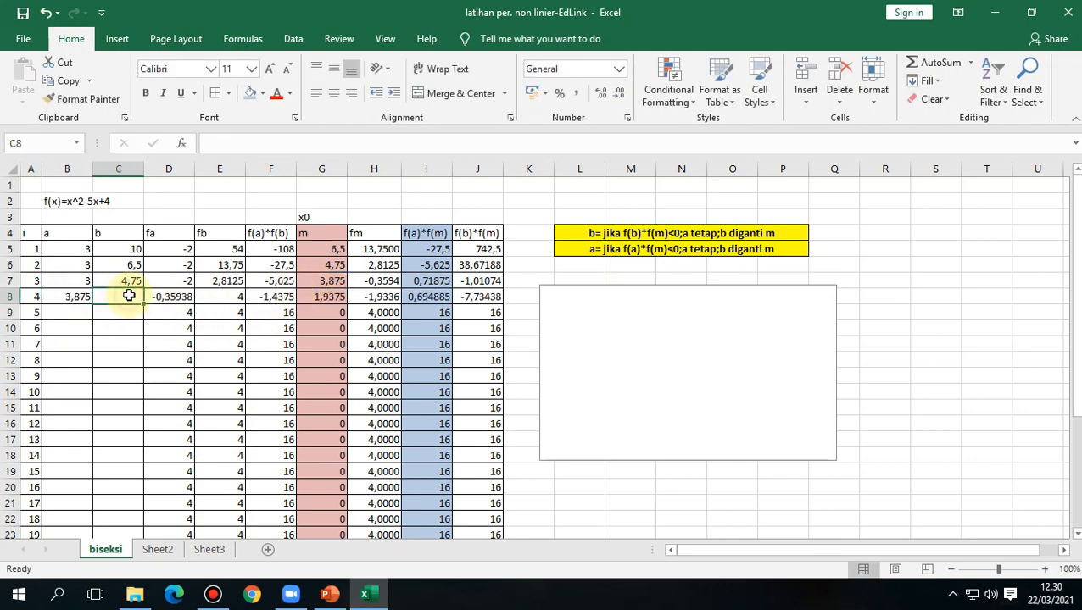
text(=)
click(132, 281)
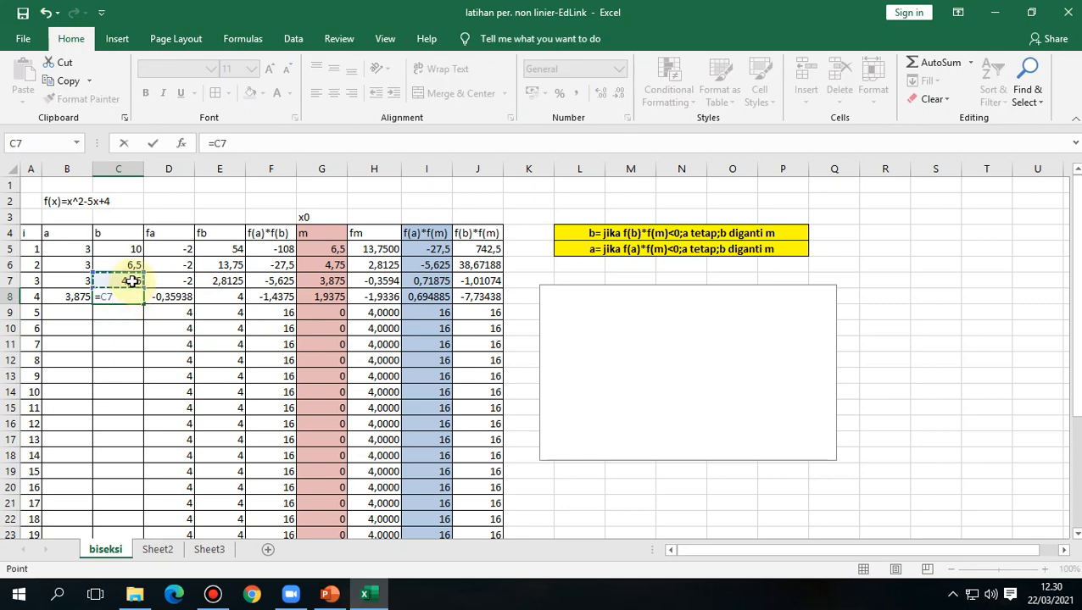
key(Return)
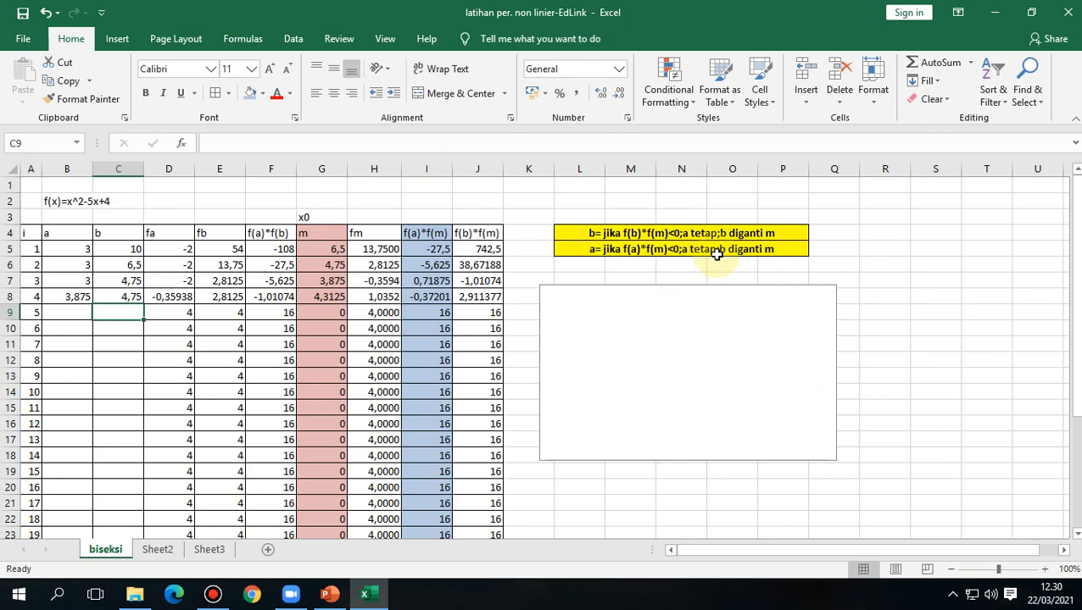
Step: Set iteration 5's bounds by keeping a with =B8 in B9 and replacing b with the previous midpoint, =G8, in C9
click(7, 313)
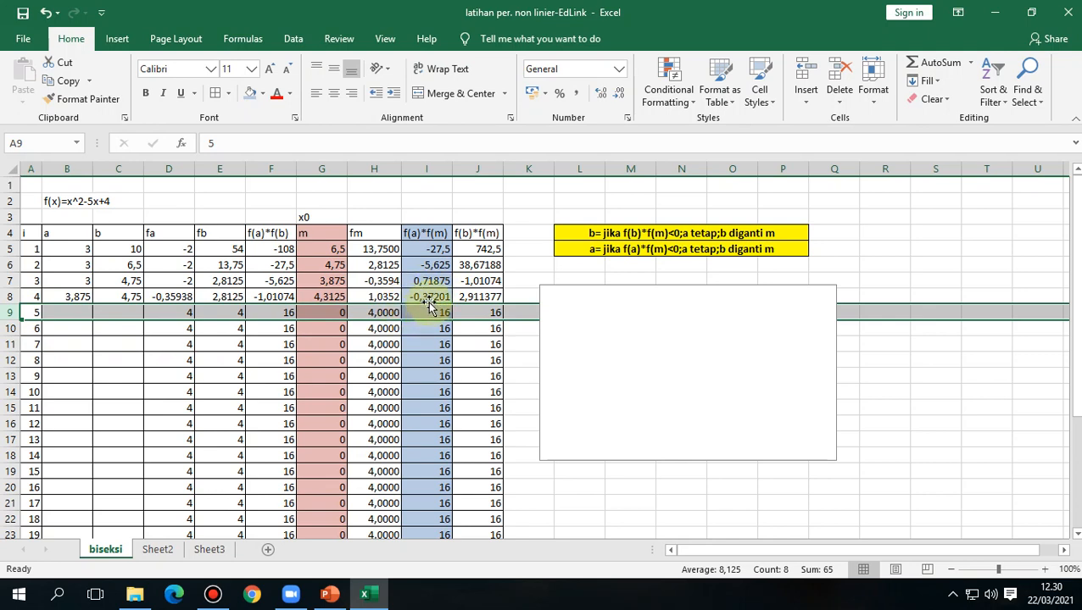
click(67, 311)
text(=)
click(77, 295)
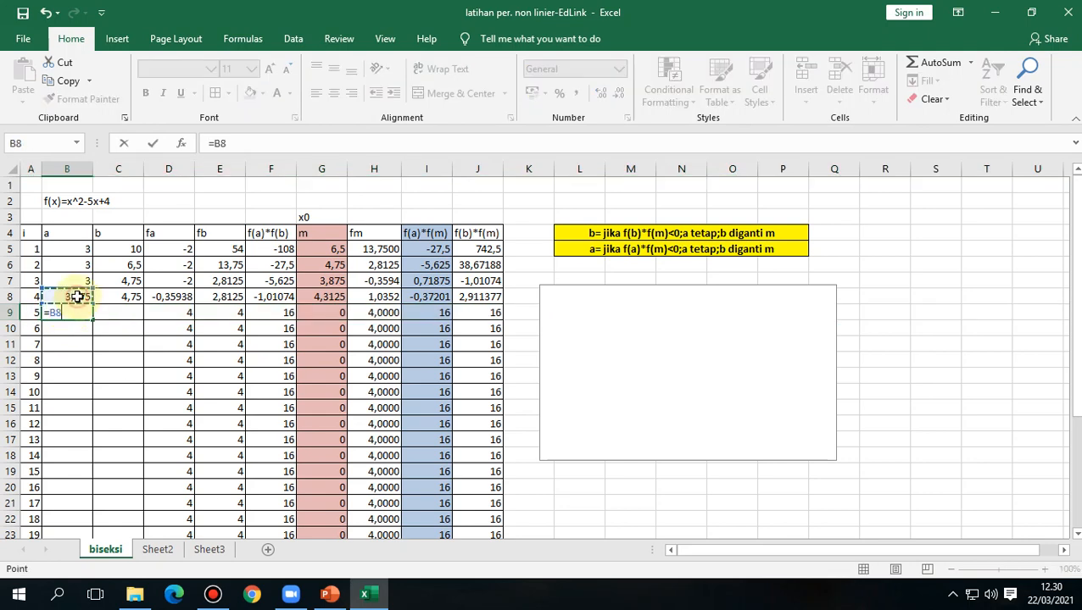
key(Return)
click(106, 311)
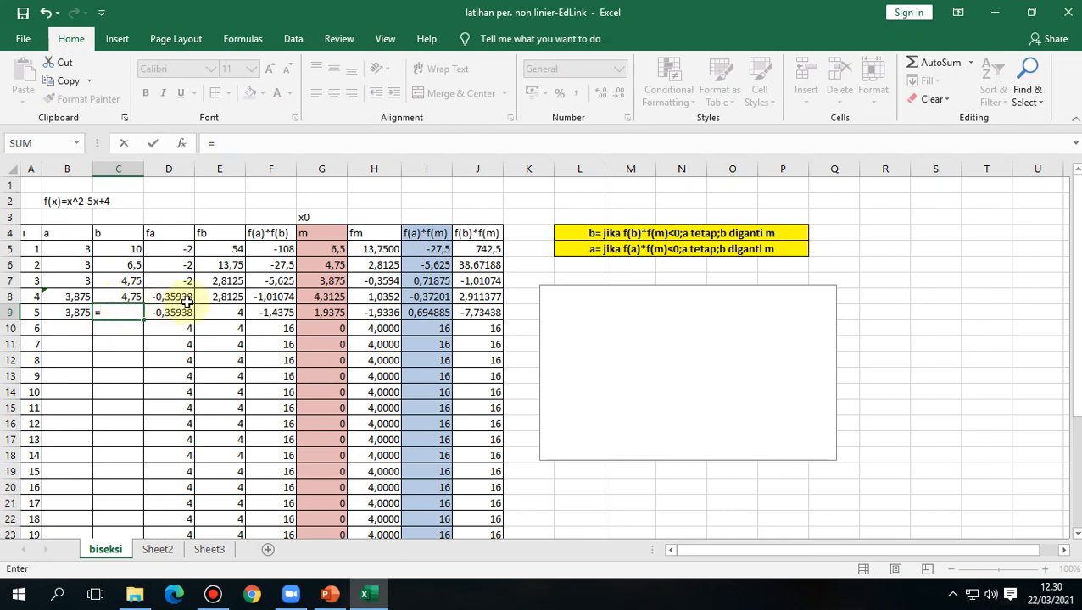
click(338, 298)
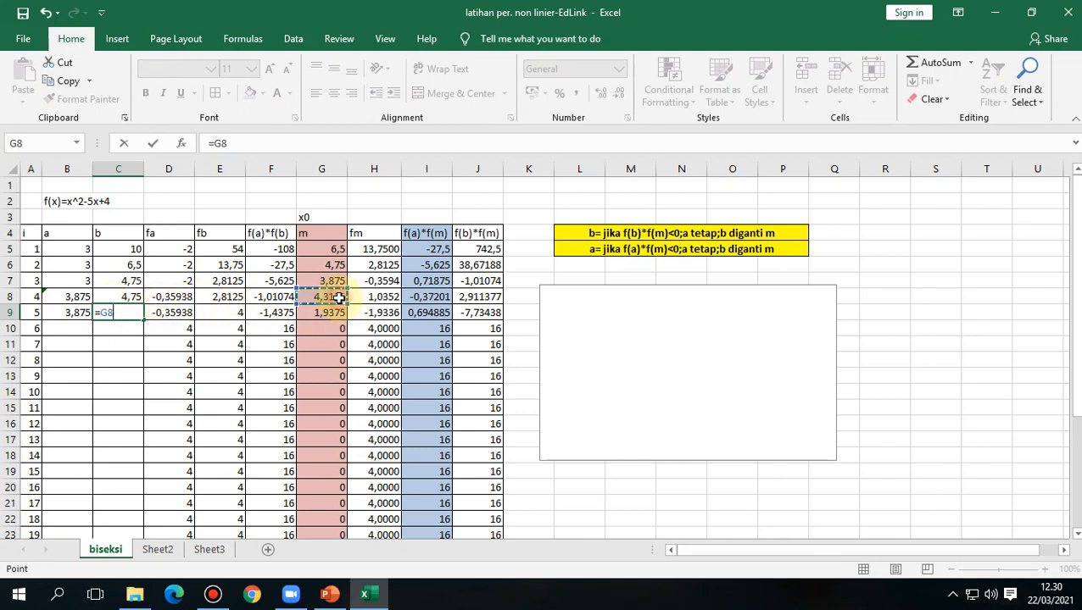
key(Return)
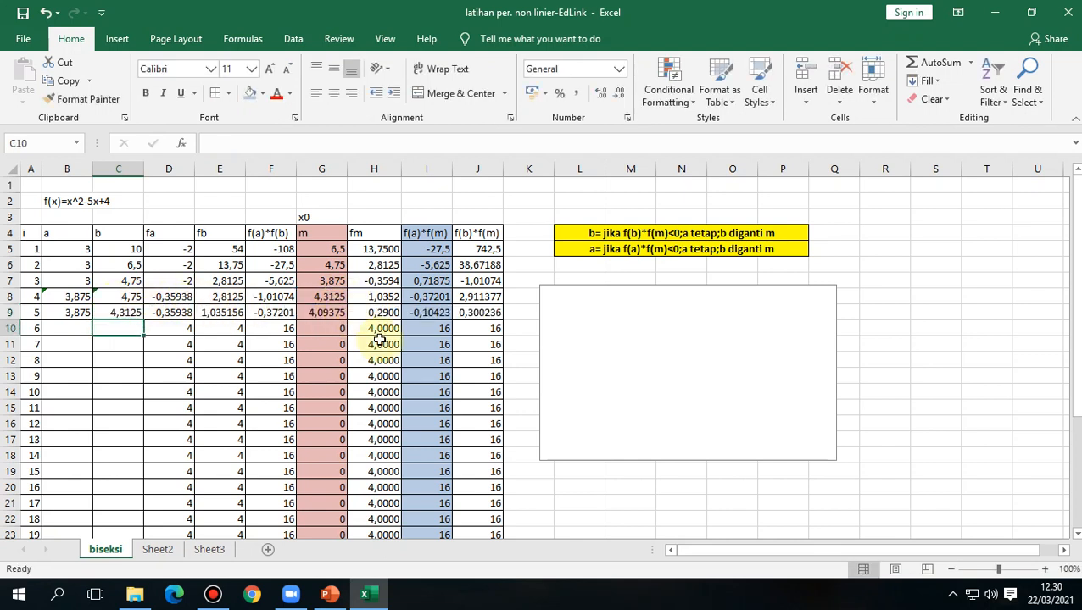
Step: Set iteration 6's bounds by keeping a with =B9 in B10 and replacing b with the previous midpoint, =G9, in C10
click(63, 331)
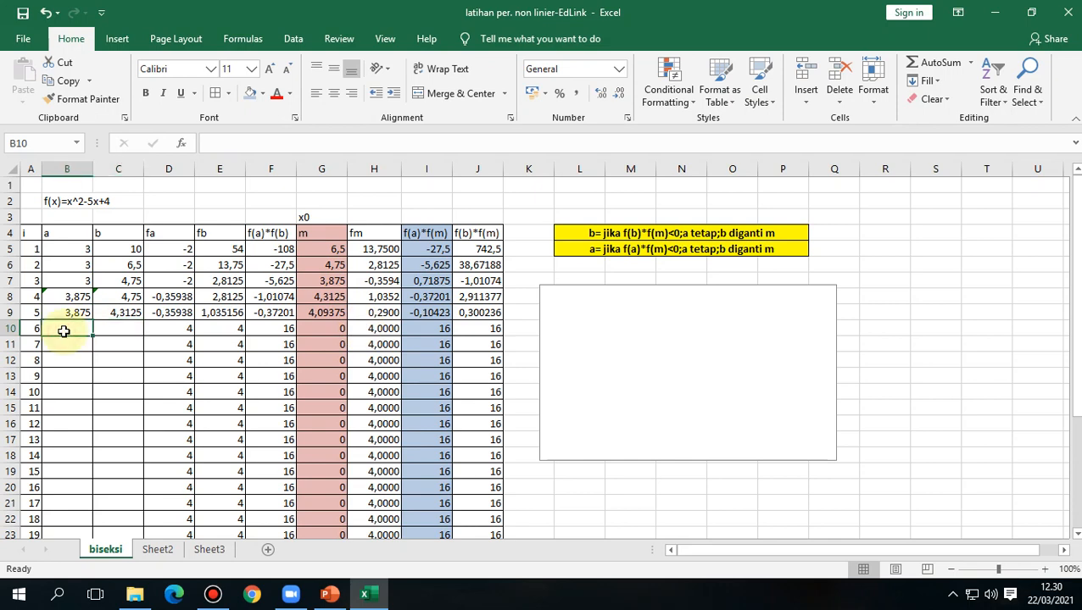
text(=)
click(77, 311)
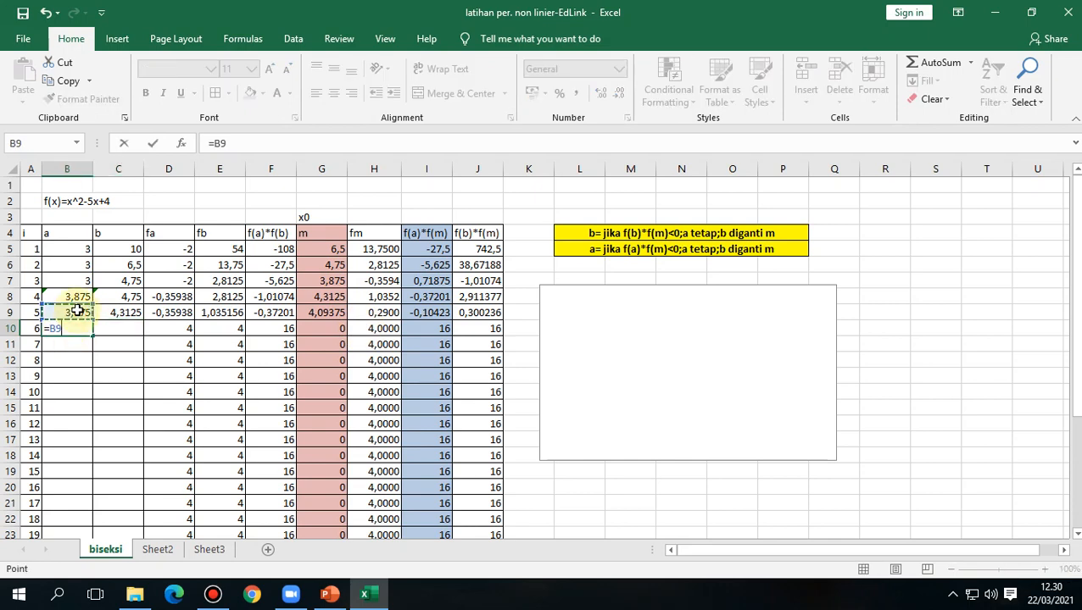
key(Return)
click(106, 331)
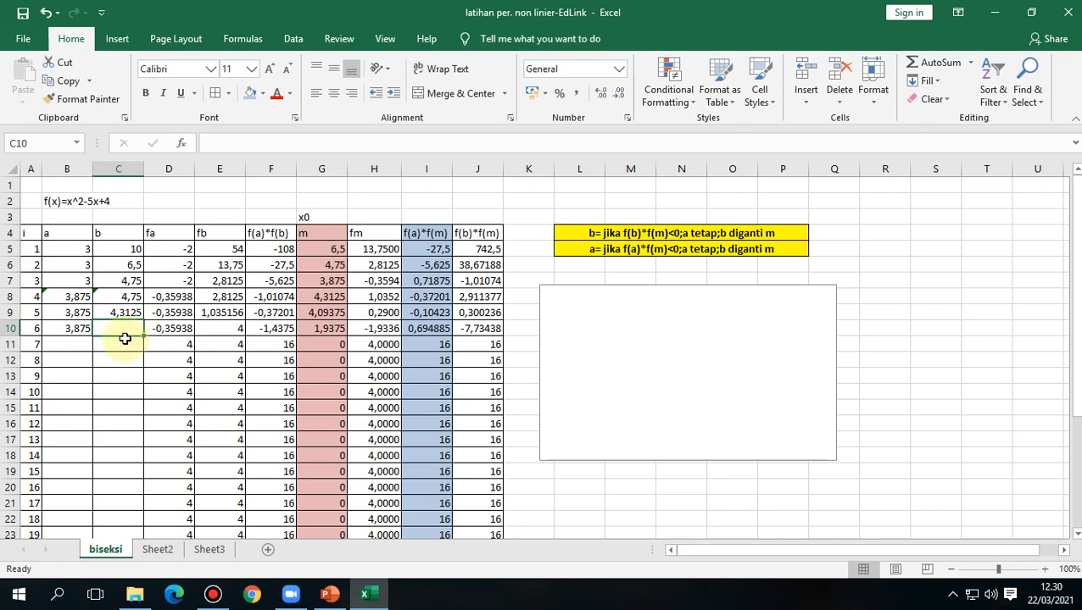
click(85, 329)
click(107, 329)
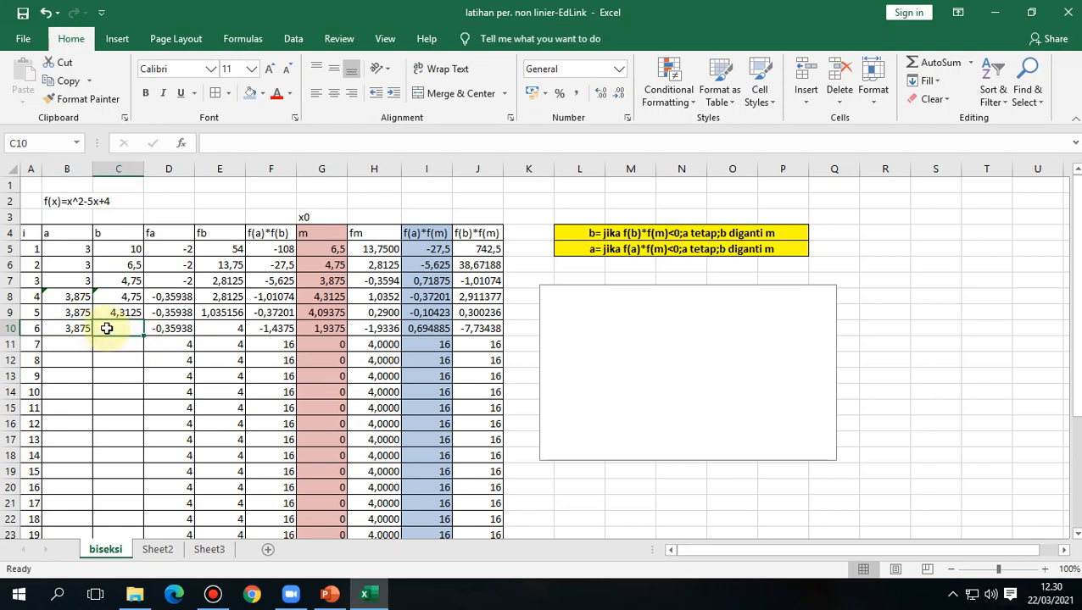
text(=)
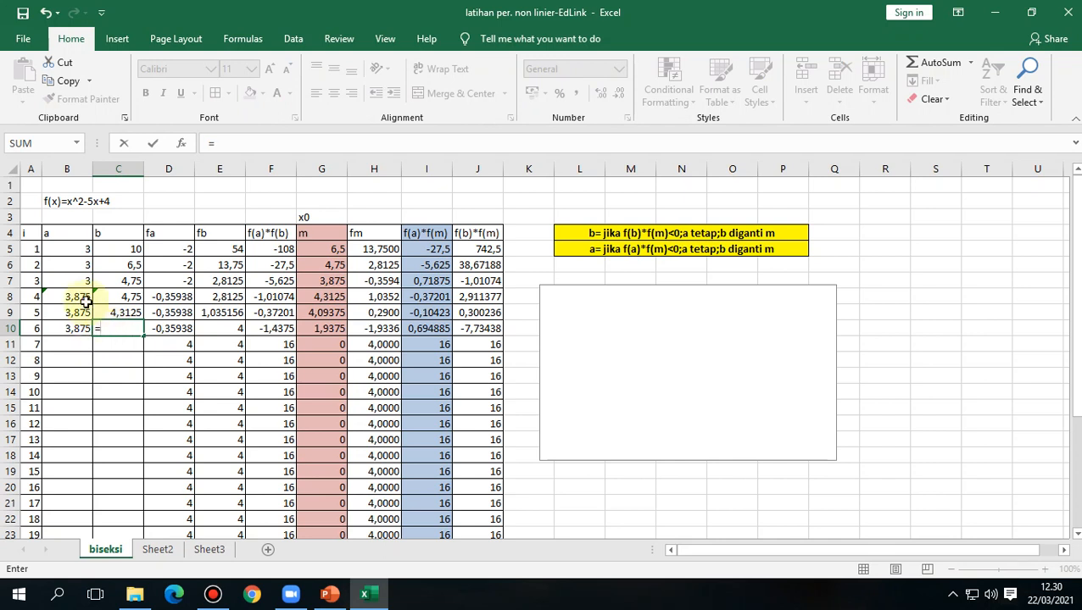
click(322, 315)
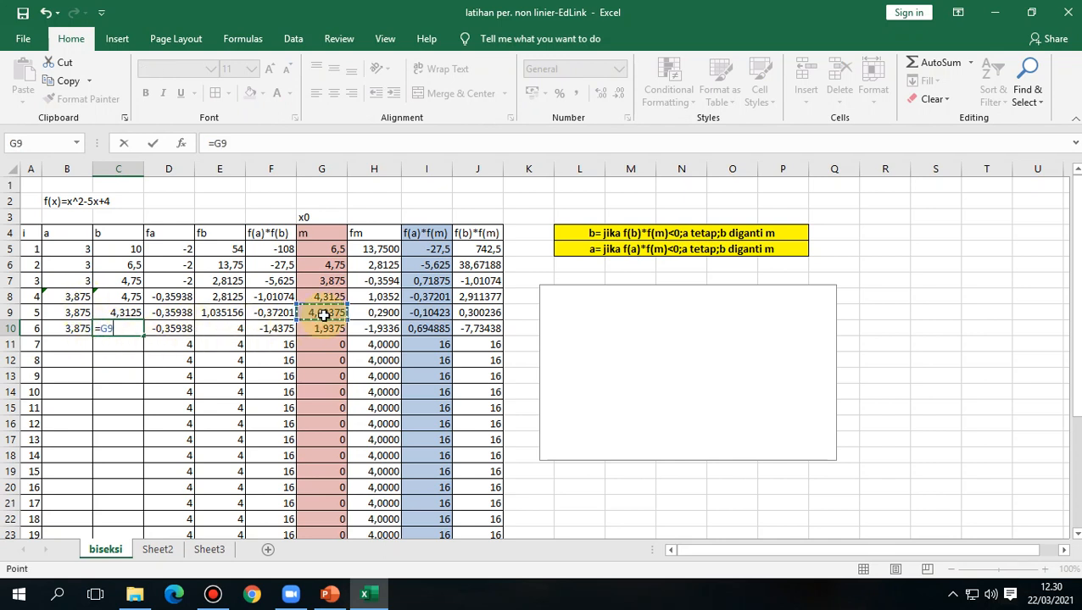
key(Return)
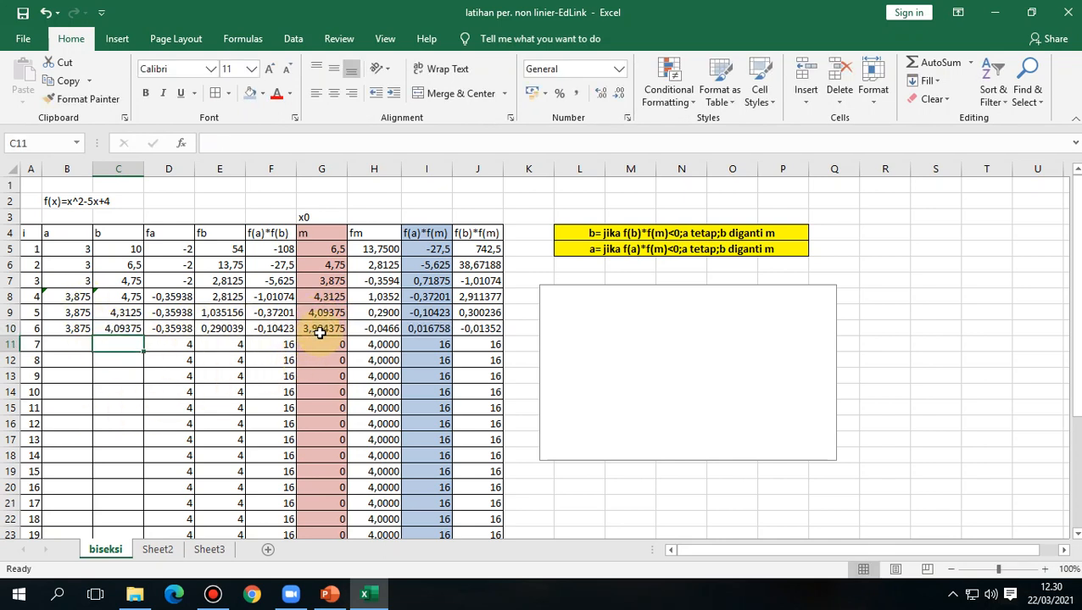
Step: Set iteration 7's bounds by replacing a with the previous midpoint, =G10, in B11 and keeping b with =C10 in C11
click(75, 341)
text(=)
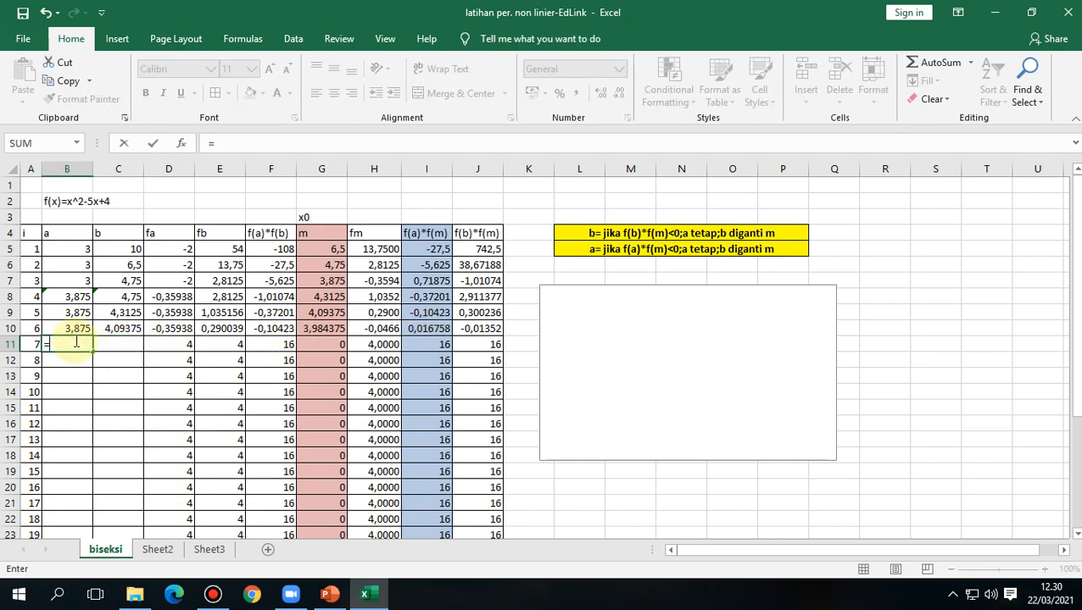
click(323, 329)
key(Return)
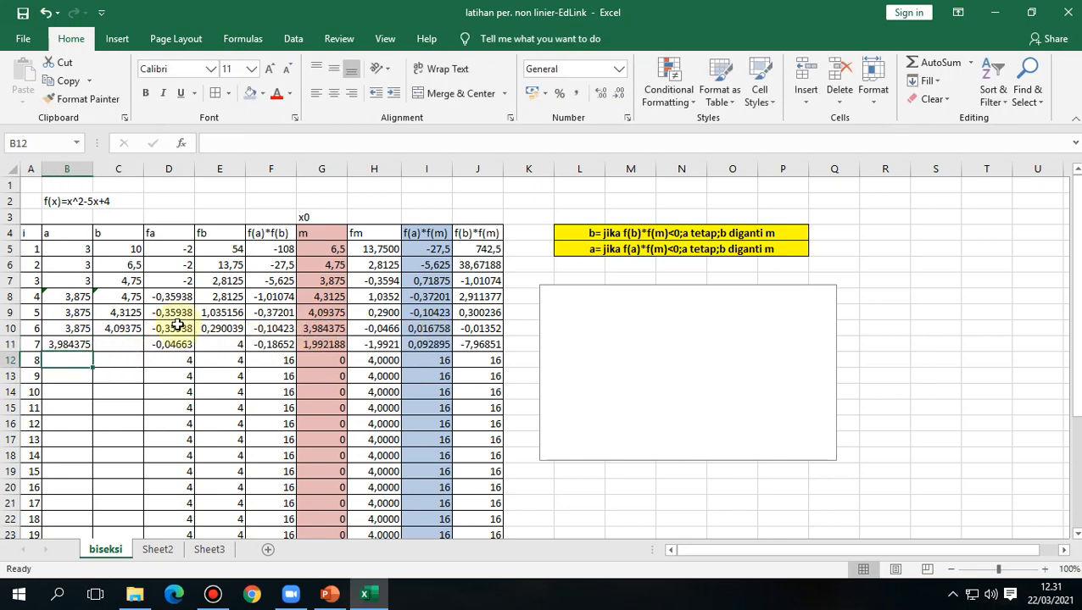
click(134, 344)
text(=)
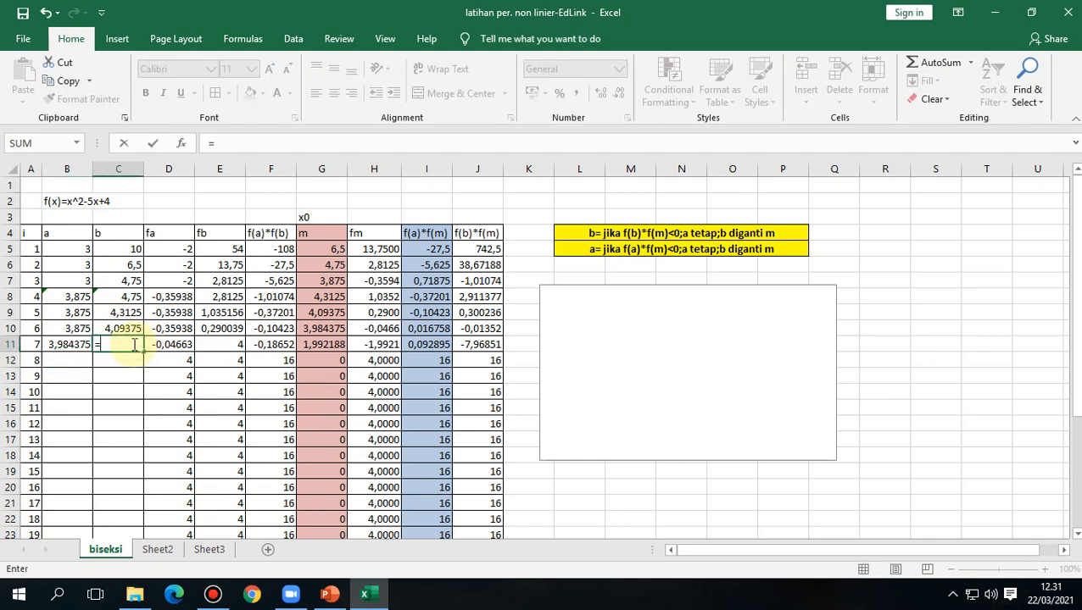
click(131, 329)
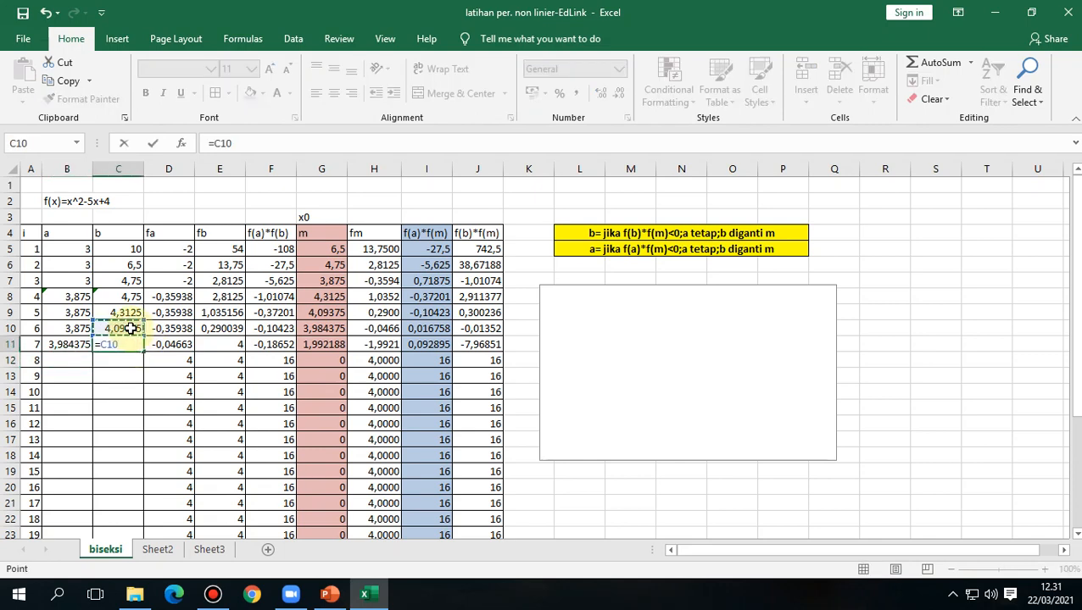
key(Return)
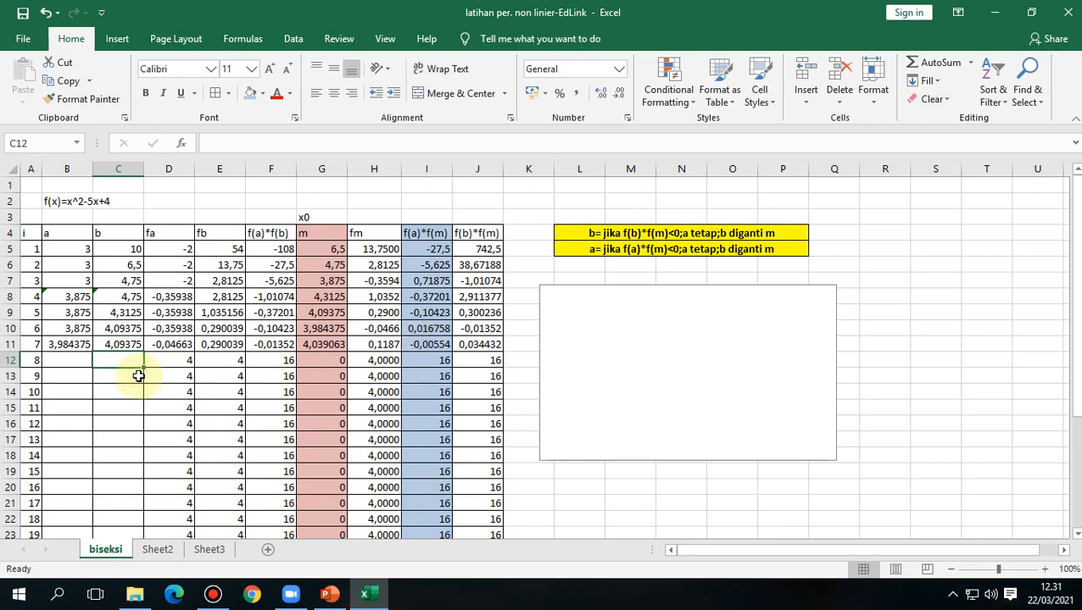
Step: Set iteration 8's bounds by keeping a with =B11 in B12 and replacing b with the previous midpoint, =G11, in C12
click(77, 360)
text(=)
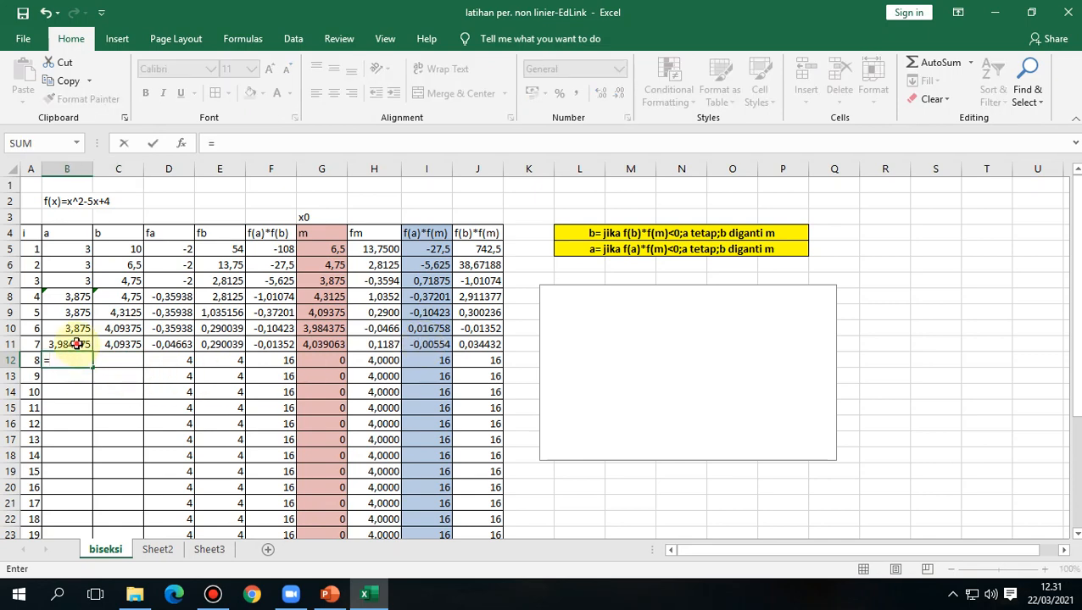
click(77, 344)
key(Return)
click(105, 357)
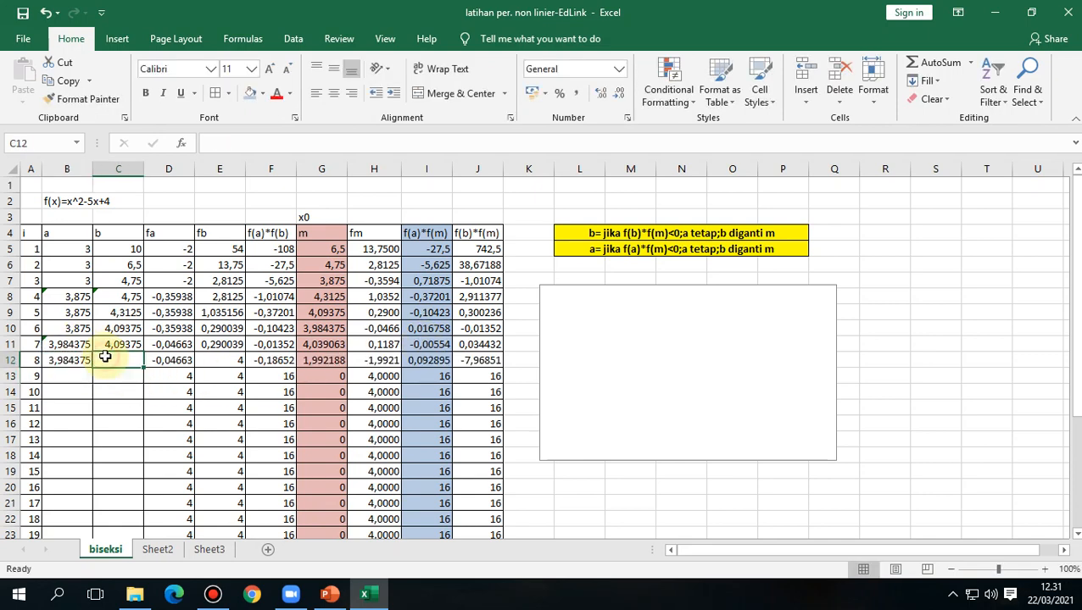
text(=)
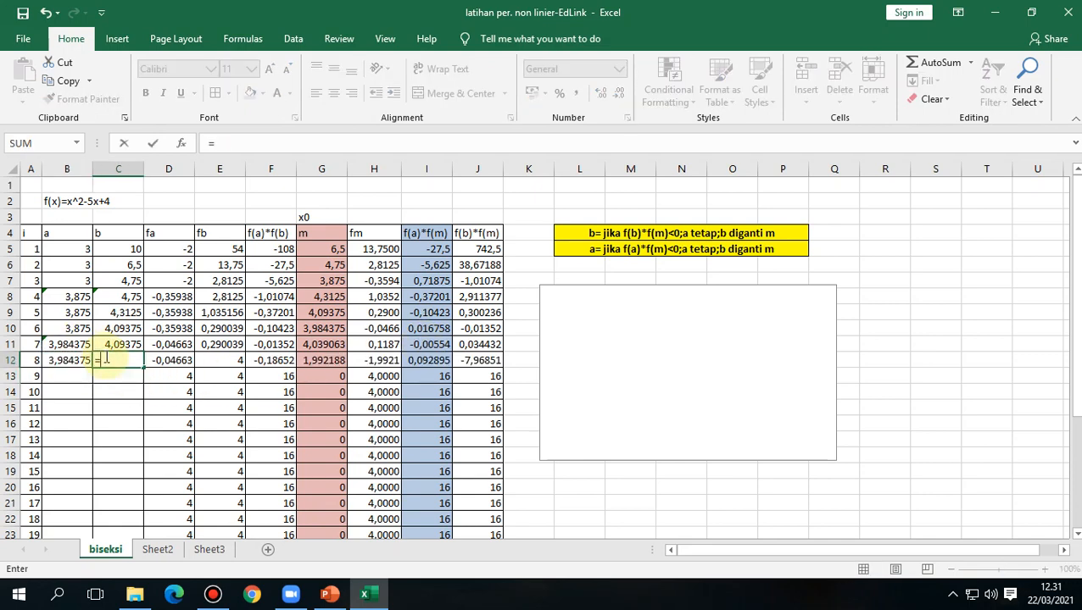
click(332, 346)
key(Return)
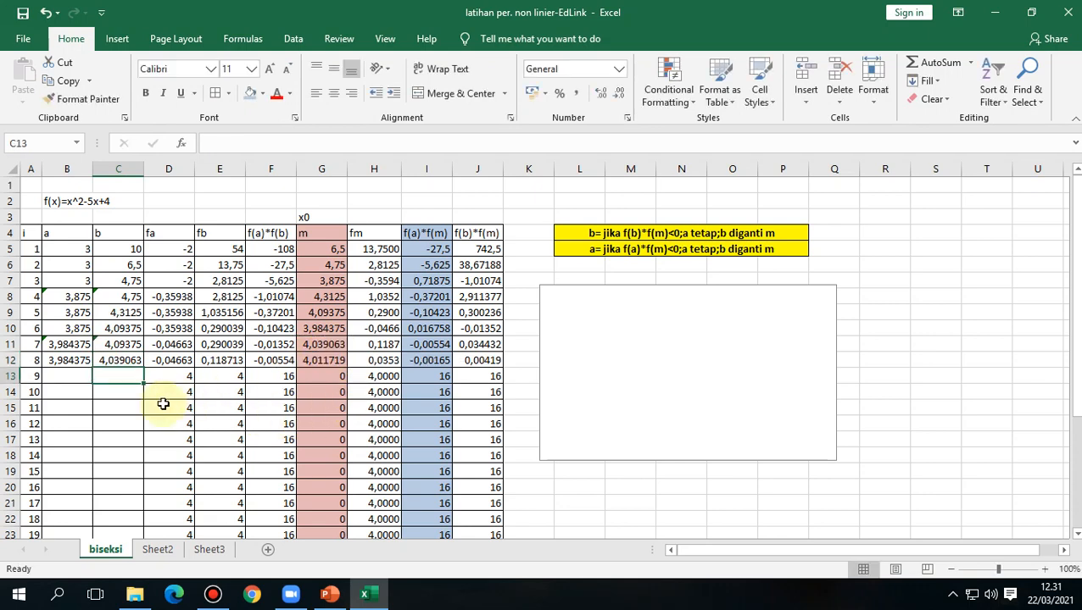
Step: Set iteration 9's bounds by keeping a with =B12 in B13 and replacing b with the previous midpoint, =G12, in C13
click(68, 373)
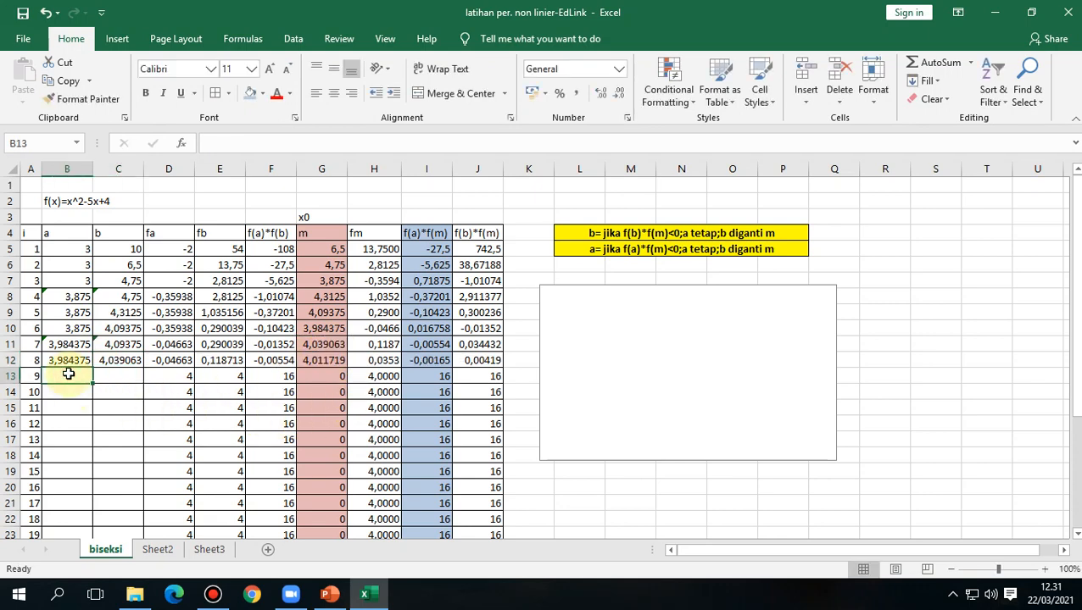
text(=)
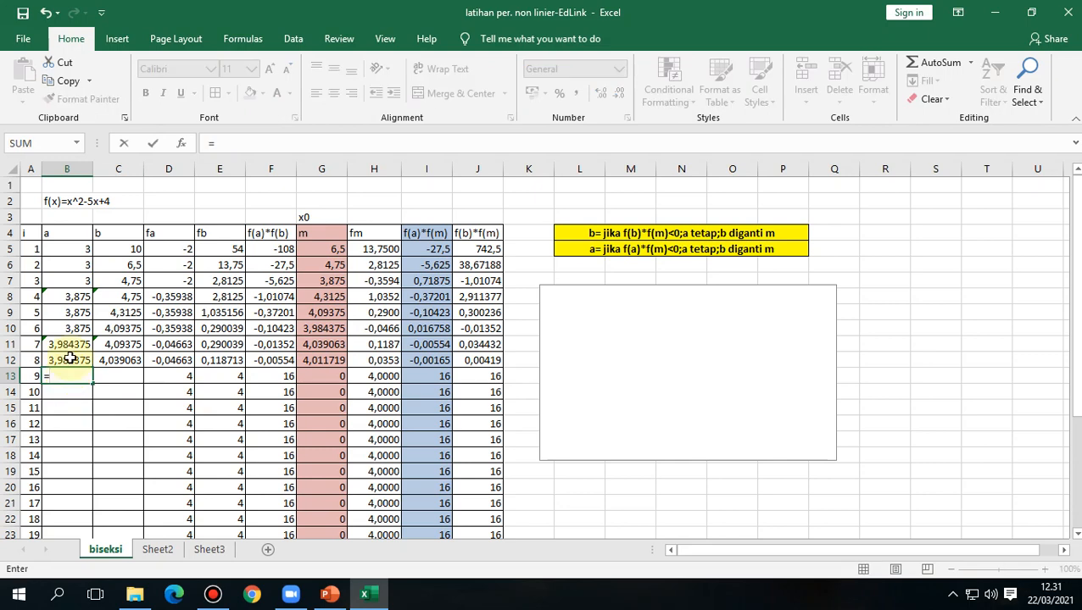
click(69, 358)
key(Return)
click(102, 375)
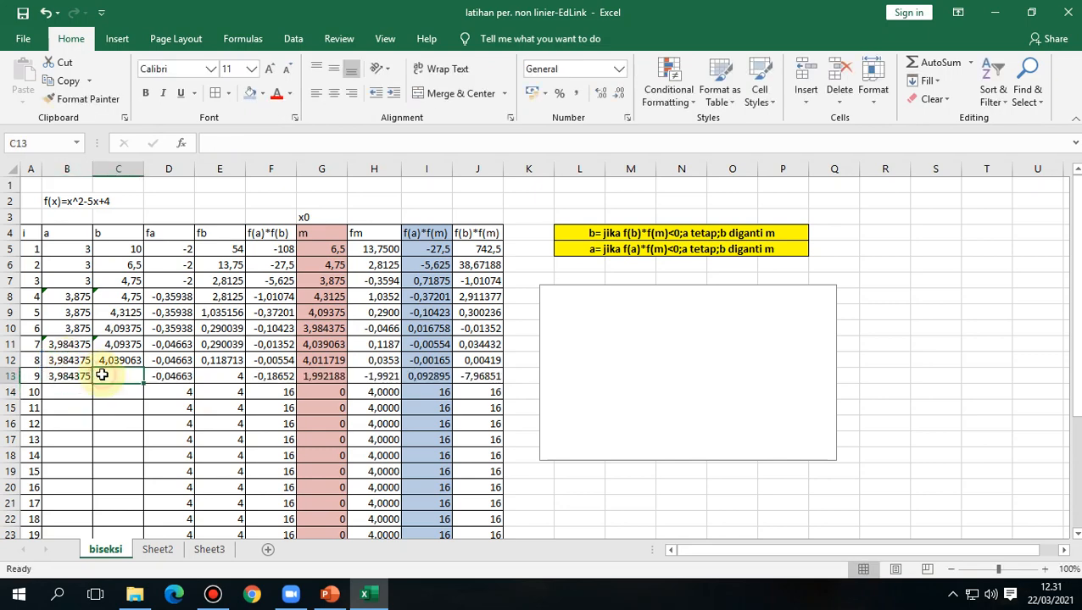
text(=)
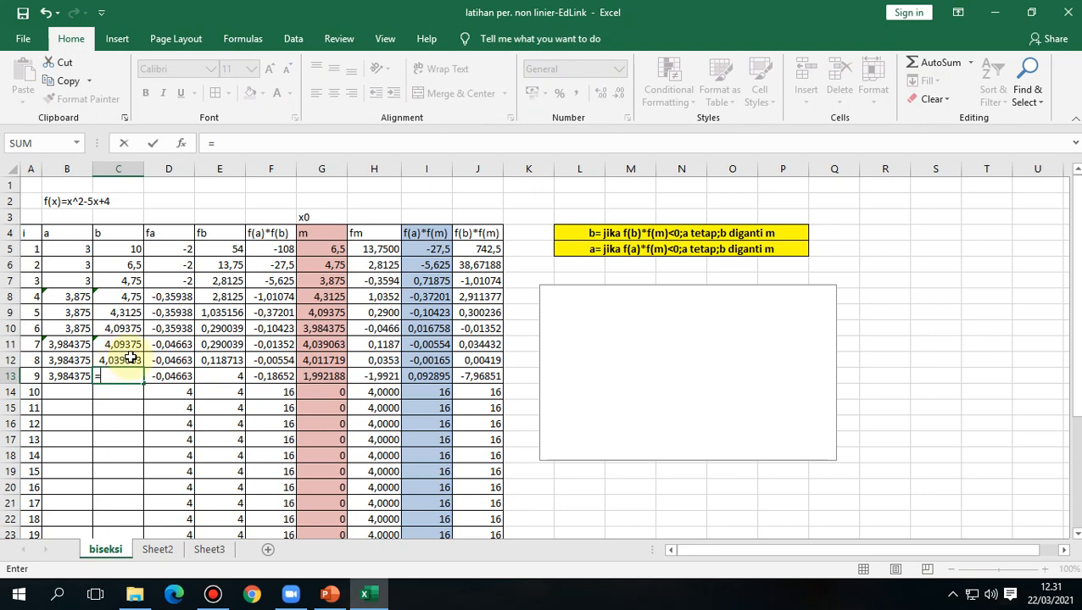
click(311, 360)
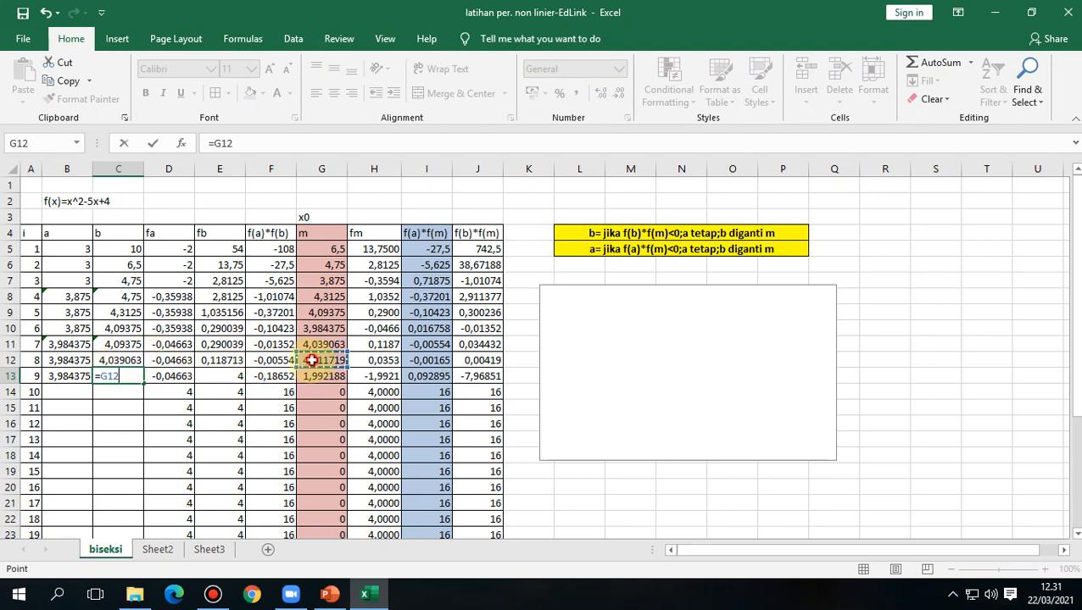
key(Return)
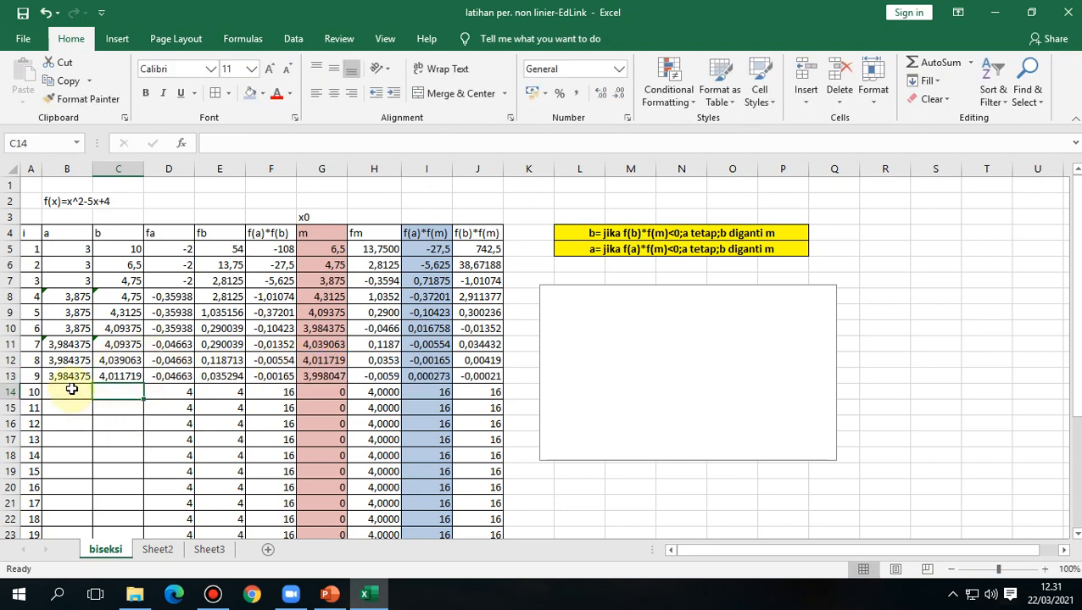
Step: Set iteration 10's bounds by replacing a with the previous midpoint, =G13, in B14 and keeping b with =C13 in C14
click(72, 389)
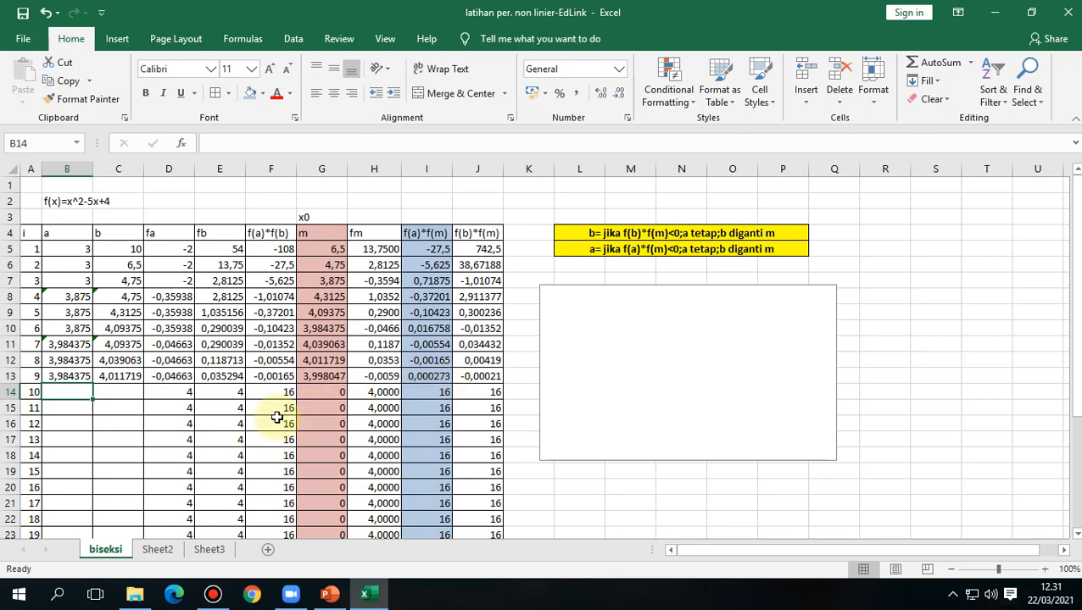
text(=)
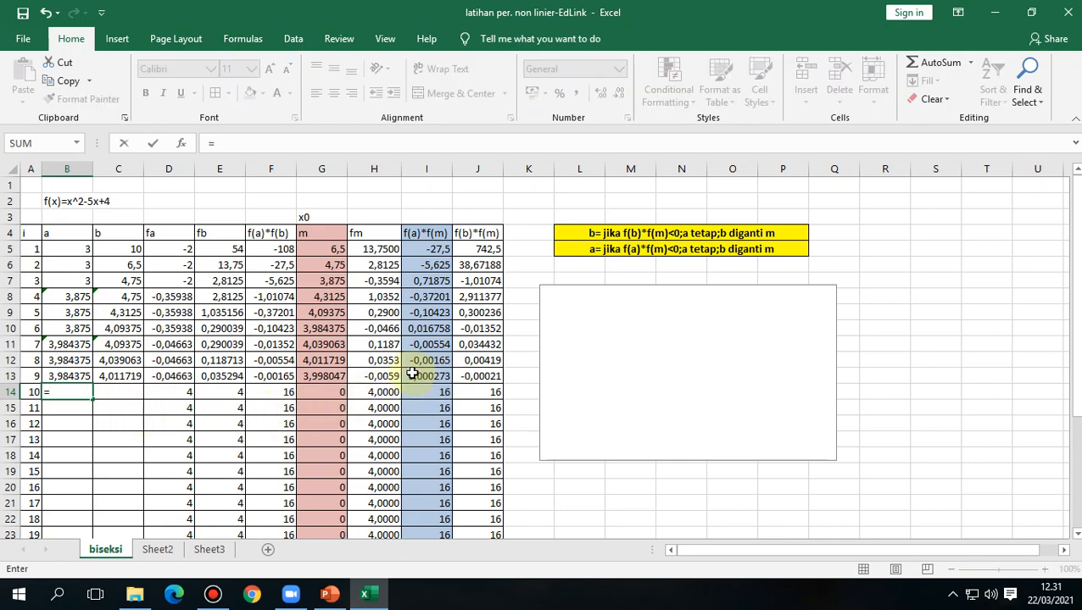
click(338, 378)
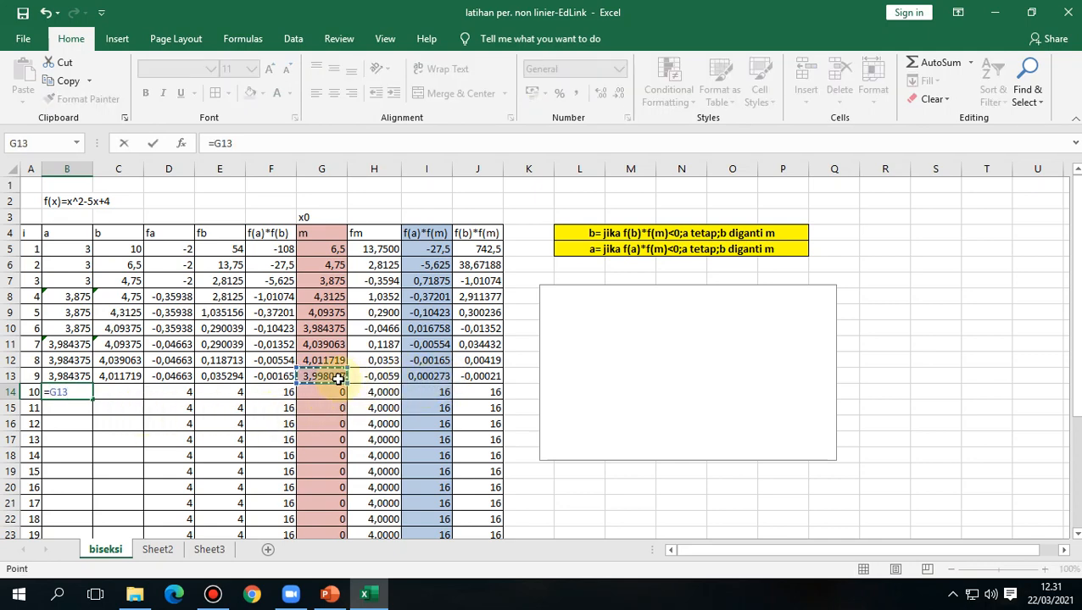
key(Return)
click(123, 394)
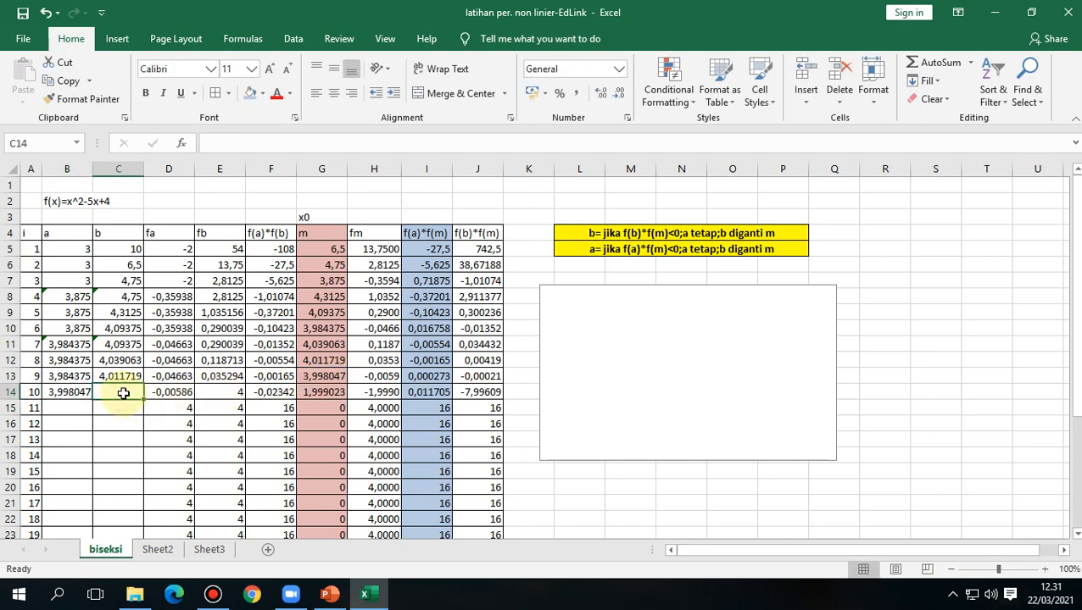
text(=)
click(125, 377)
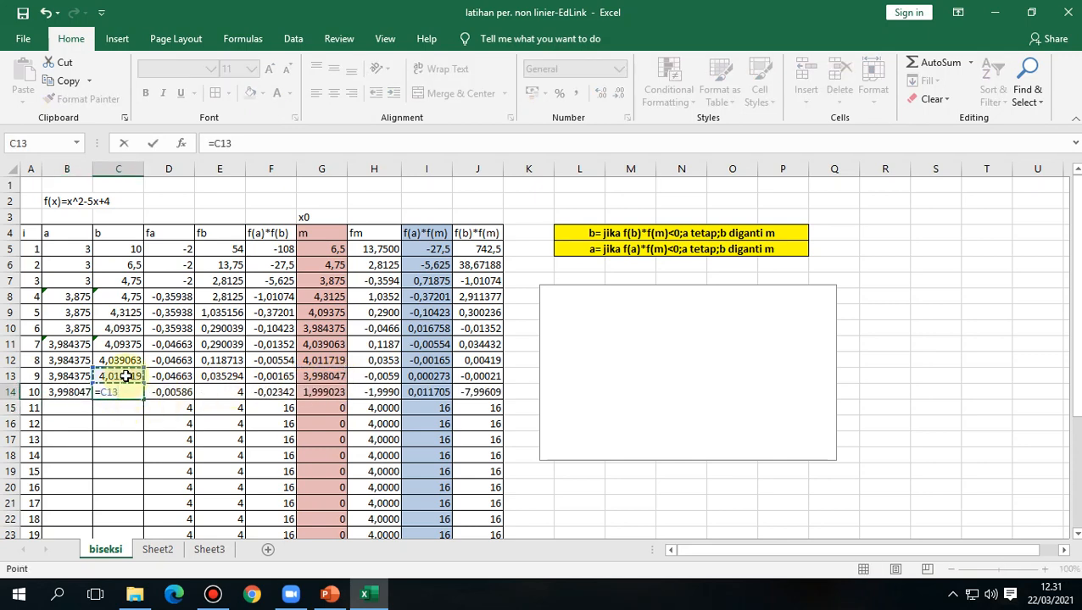
key(Return)
Step: Set iteration 11's bounds by keeping a with =B14 in B15 and replacing b with the previous midpoint, =G14, in C15
click(71, 407)
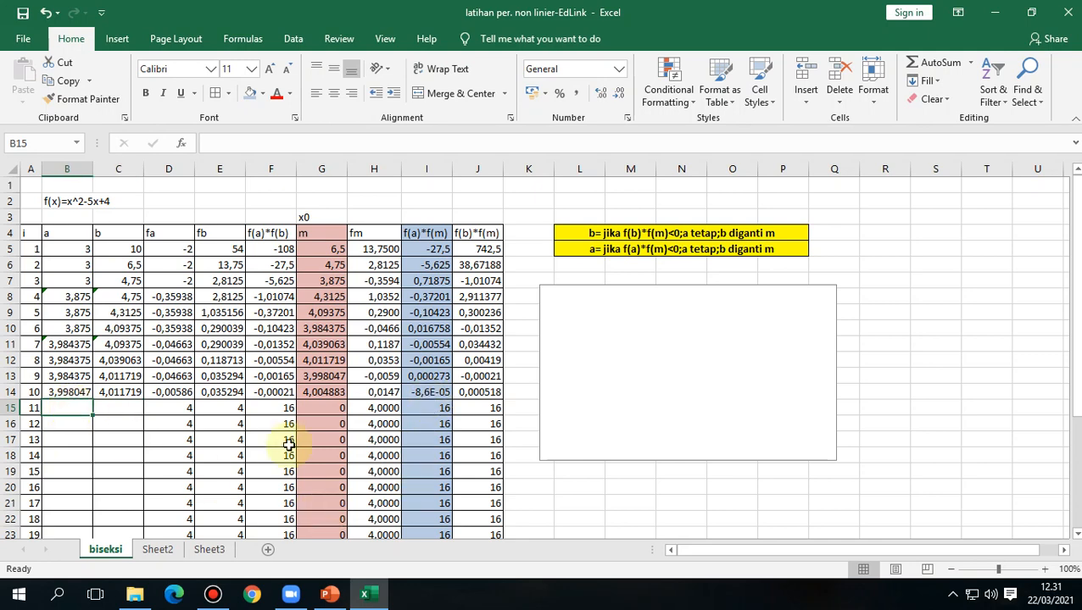
text(=)
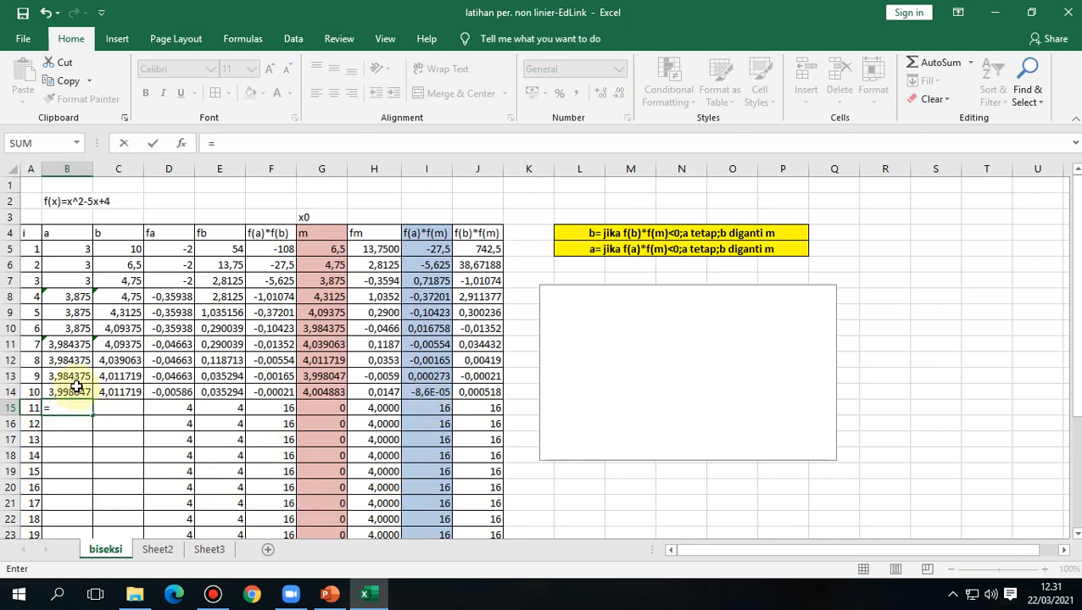
click(78, 391)
key(Return)
click(103, 407)
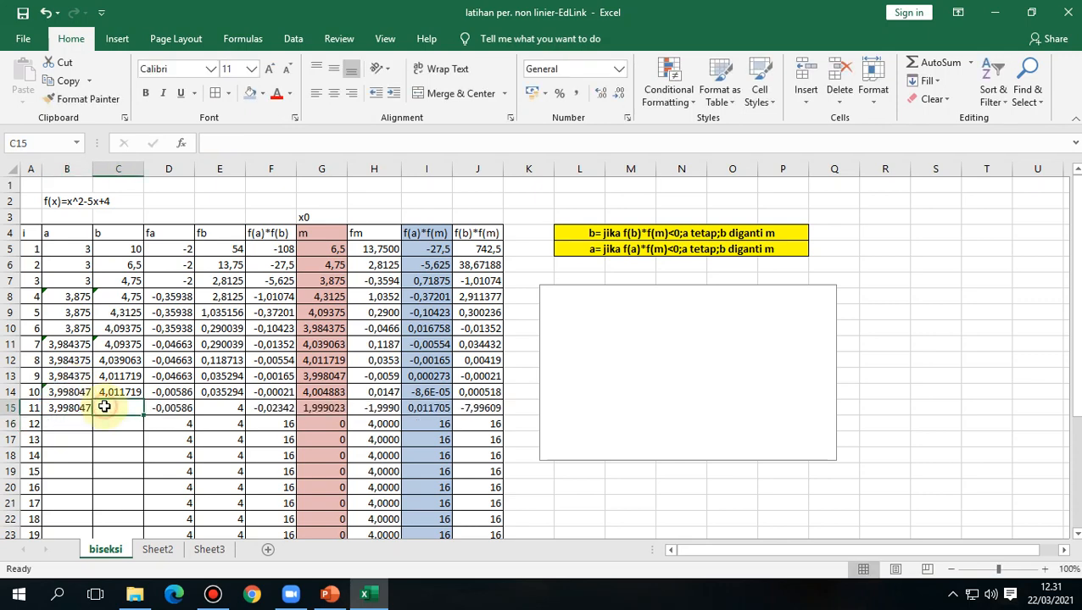
text(=)
click(331, 392)
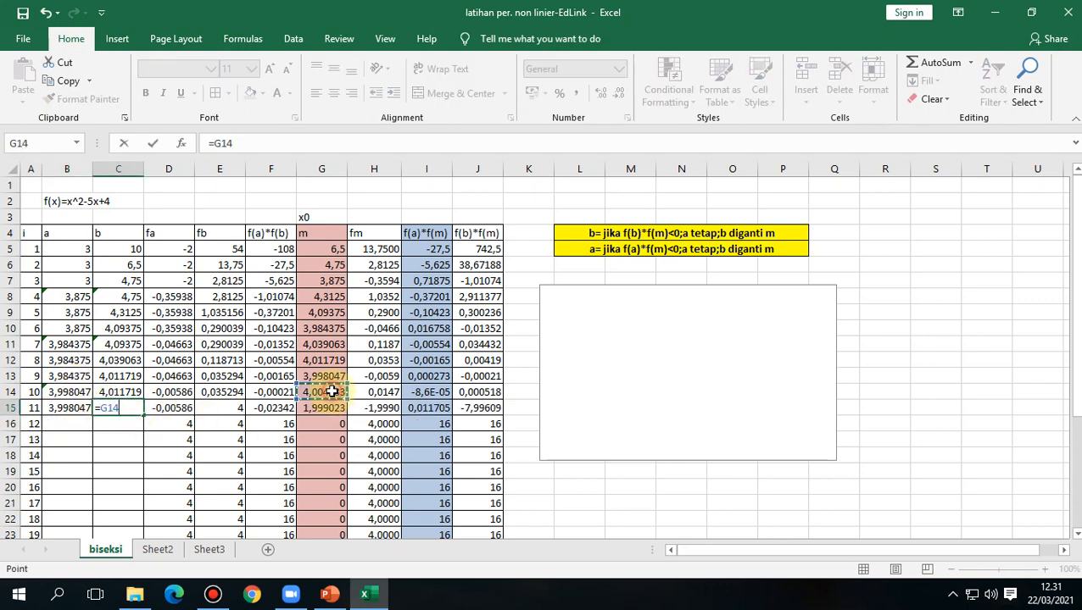
key(Return)
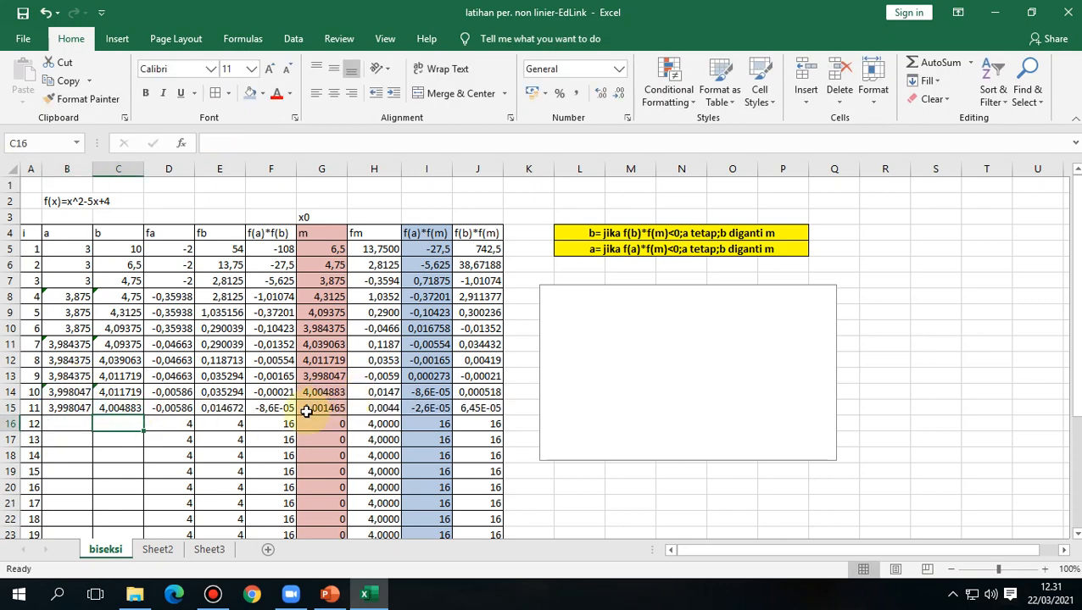
Step: Set iteration 12's bounds by keeping a with =B15 in B16 and replacing b with the previous midpoint, =G15, in C16
scroll(306, 411, down, 1)
scroll(306, 411, down, 1)
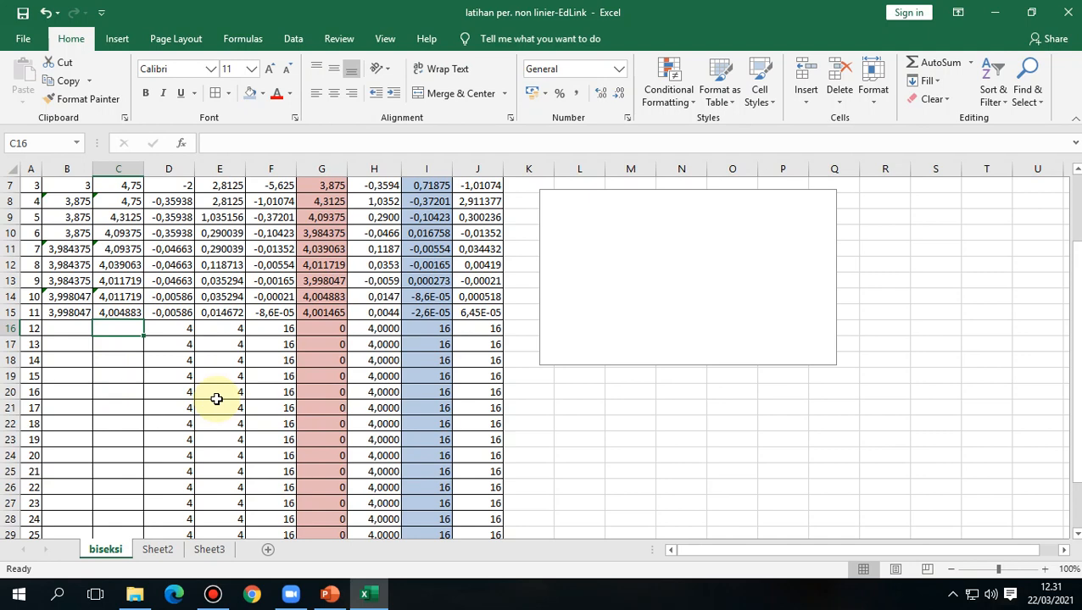
click(77, 329)
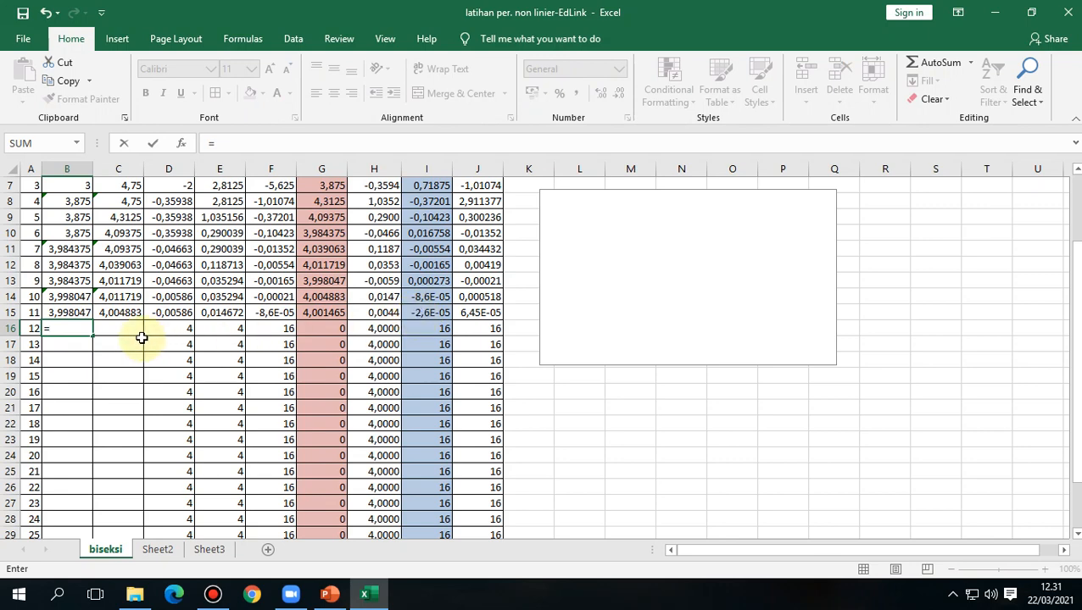
click(87, 313)
key(Return)
click(110, 329)
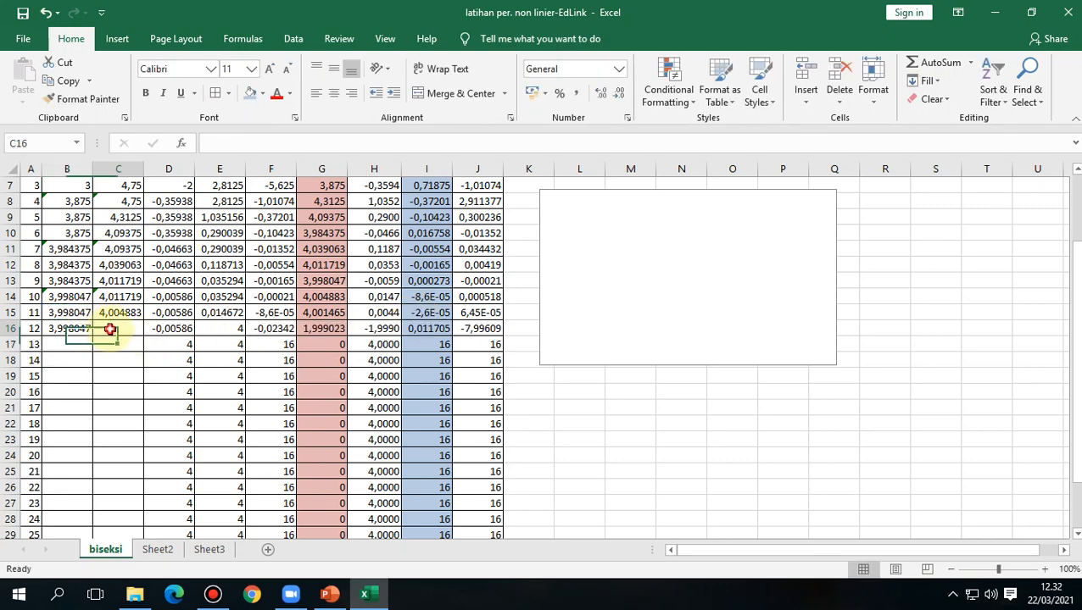
text(=)
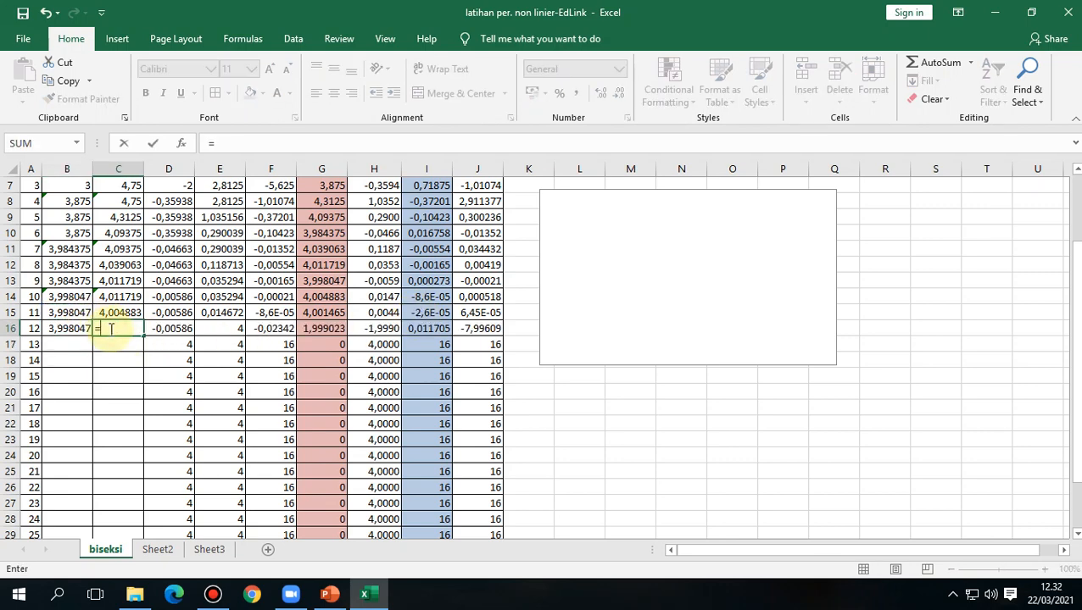
click(319, 313)
key(Return)
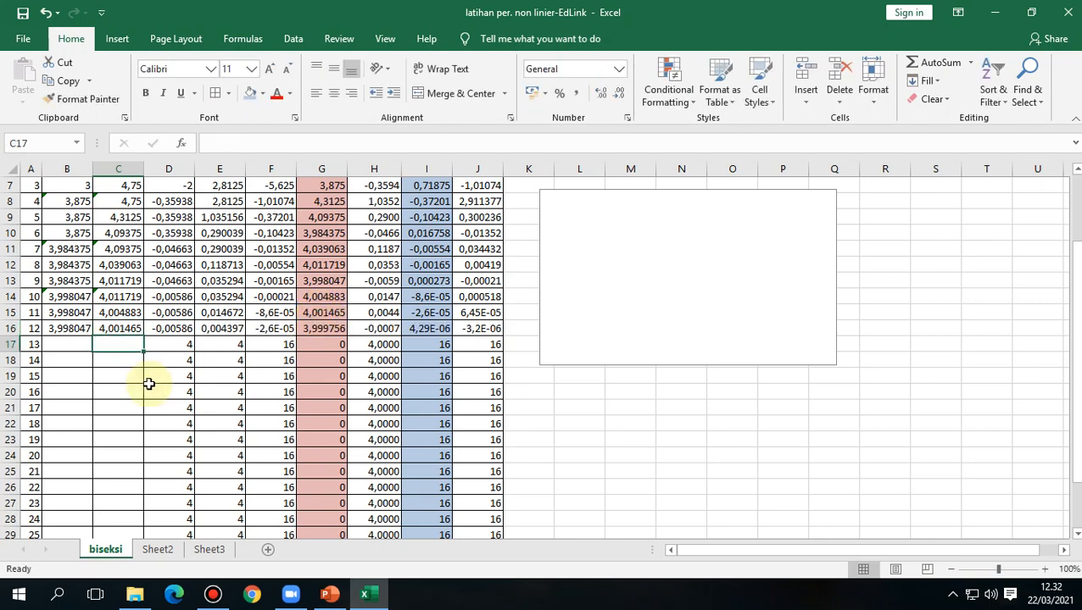
Step: Set iteration 13's bounds by replacing a with the previous midpoint, =G16, in B17 and keeping b with =C16 in C17
click(68, 343)
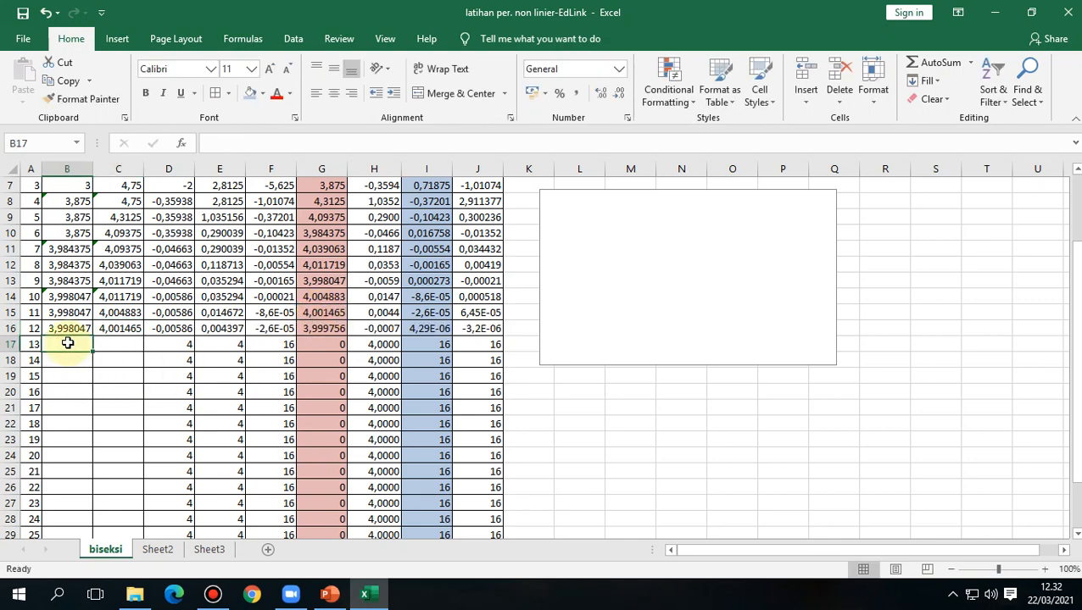
text(=)
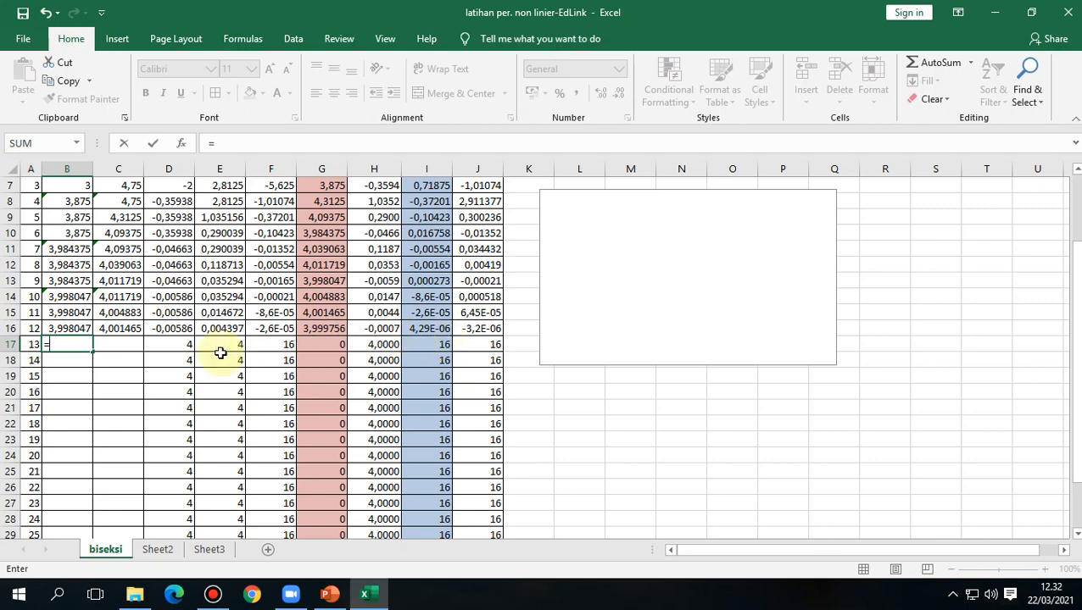
click(329, 329)
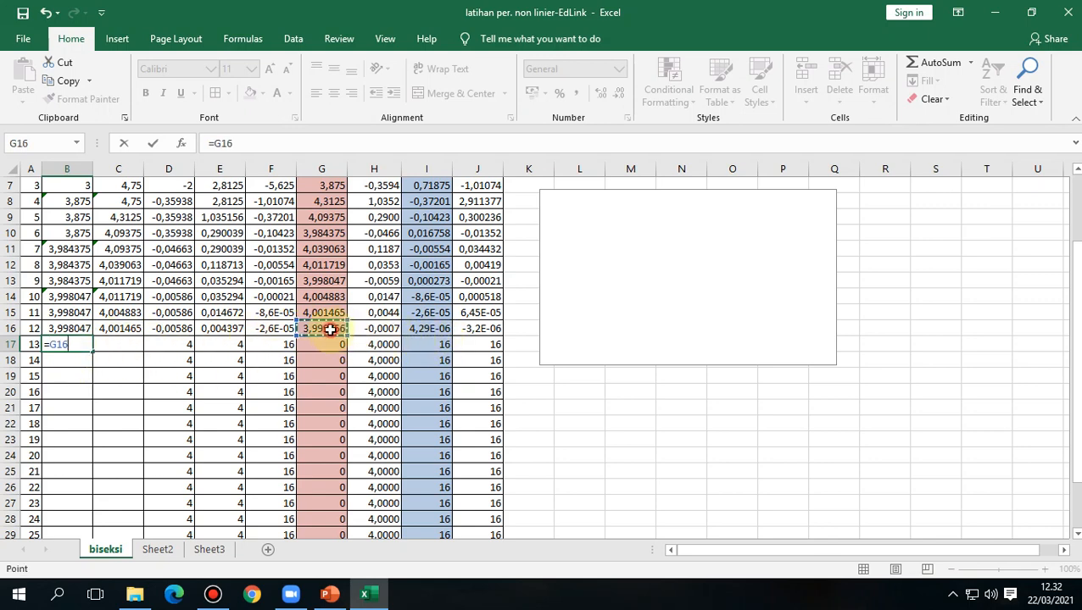
click(134, 346)
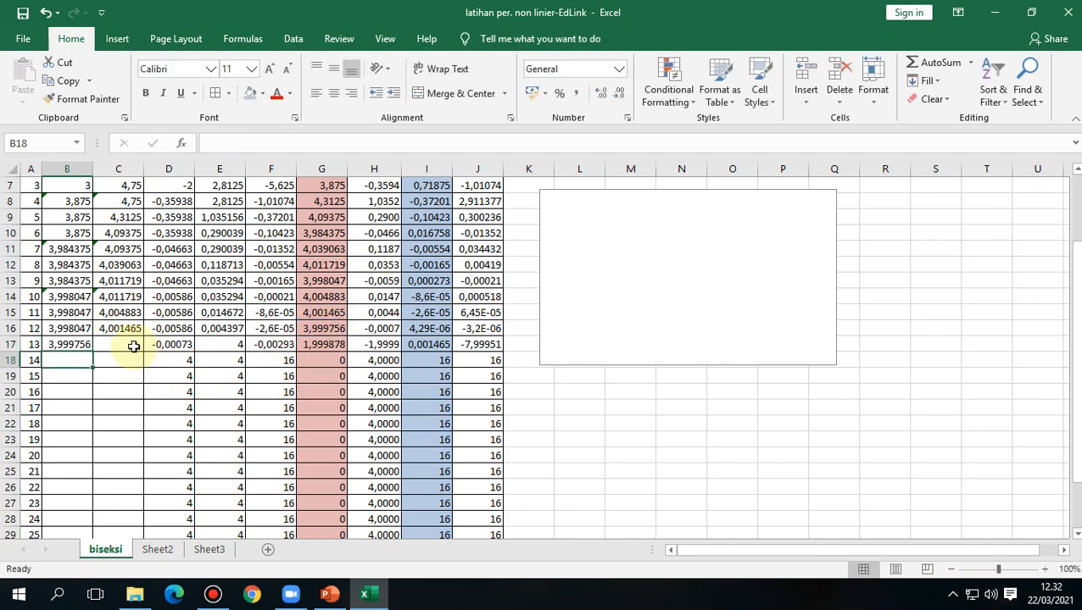
text(=)
click(129, 327)
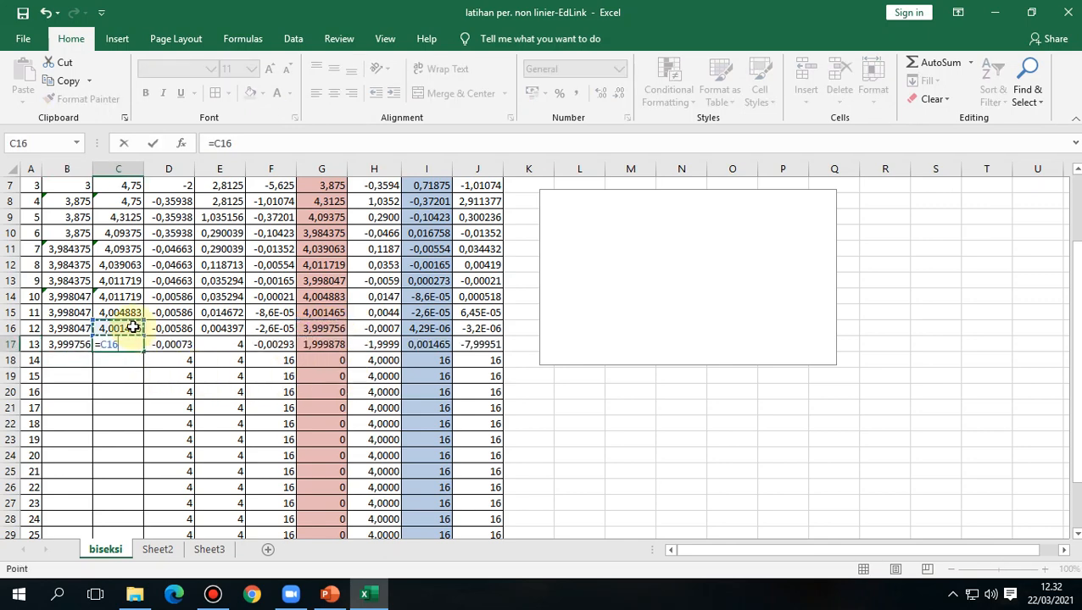
key(Return)
Step: Set iteration 14's bounds by keeping a with =B17 in B18 and replacing b with the previous midpoint, =G17, in C18
click(70, 358)
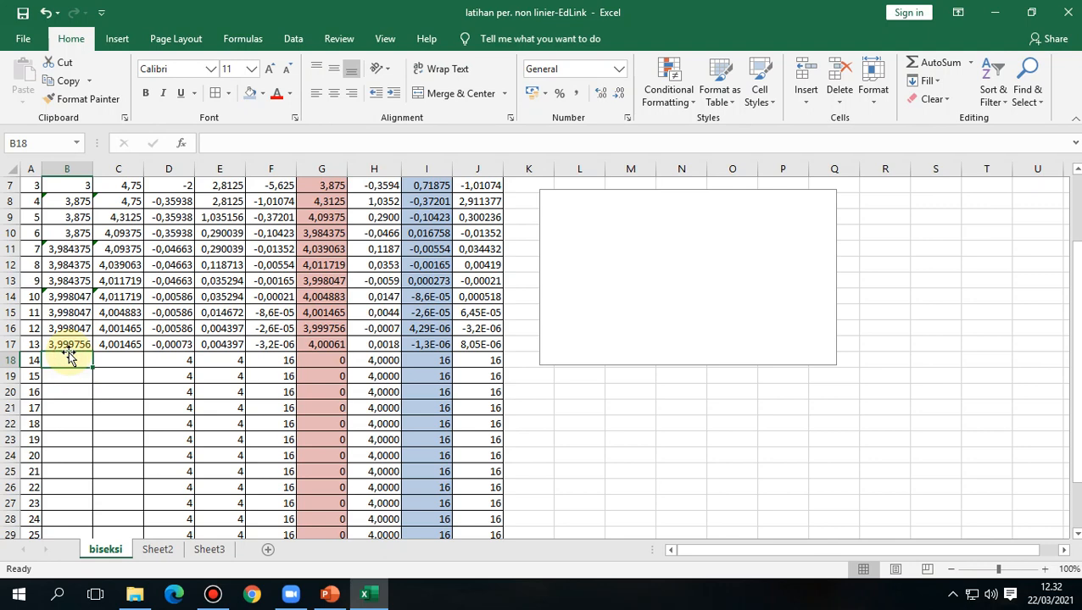
text(=)
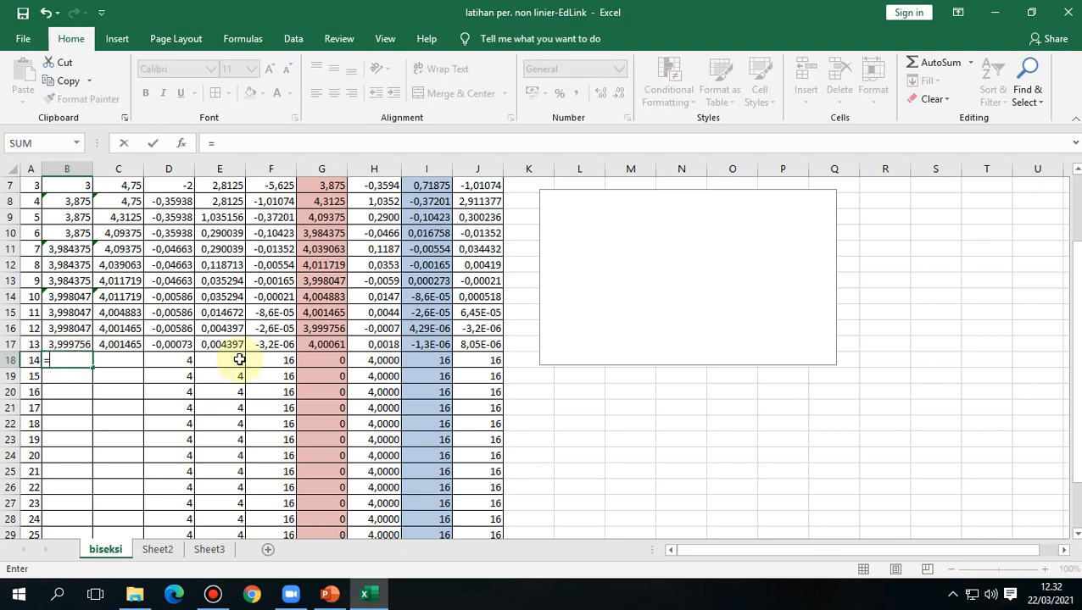
click(75, 344)
key(Return)
click(111, 361)
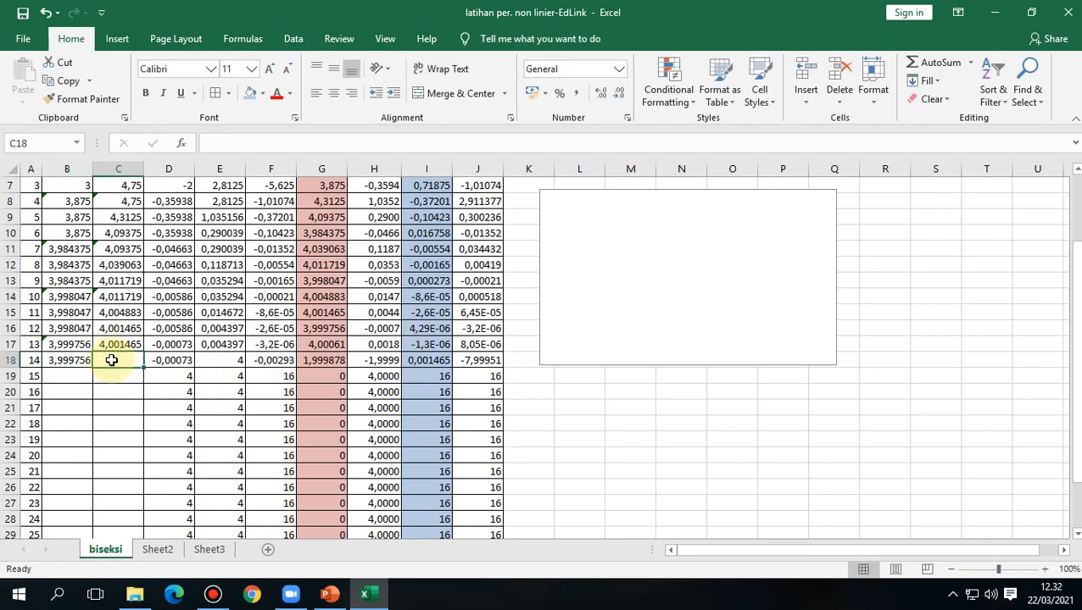
text(=)
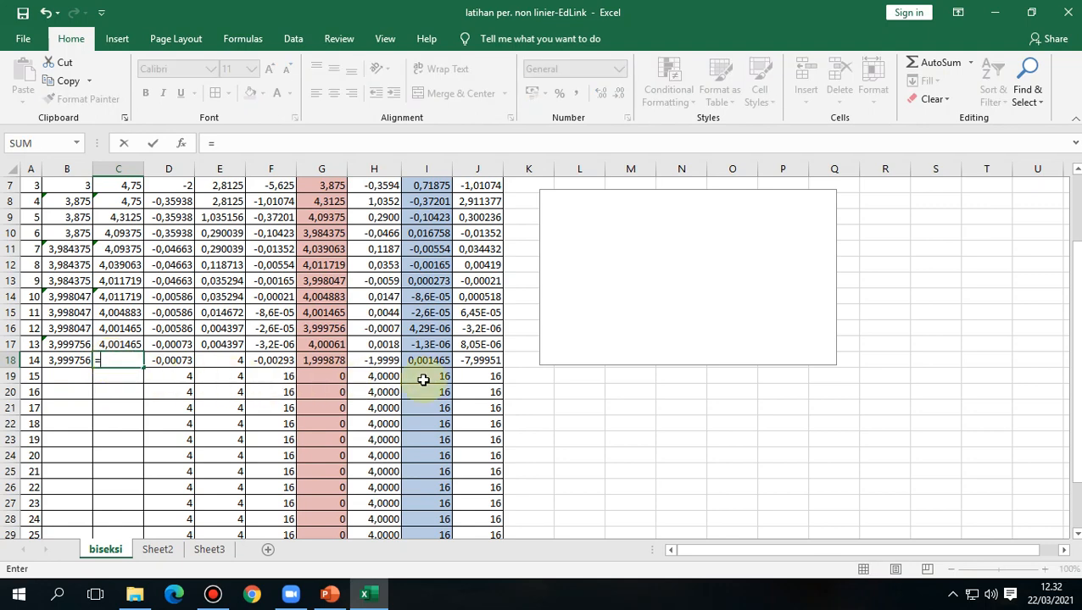
click(326, 344)
key(Return)
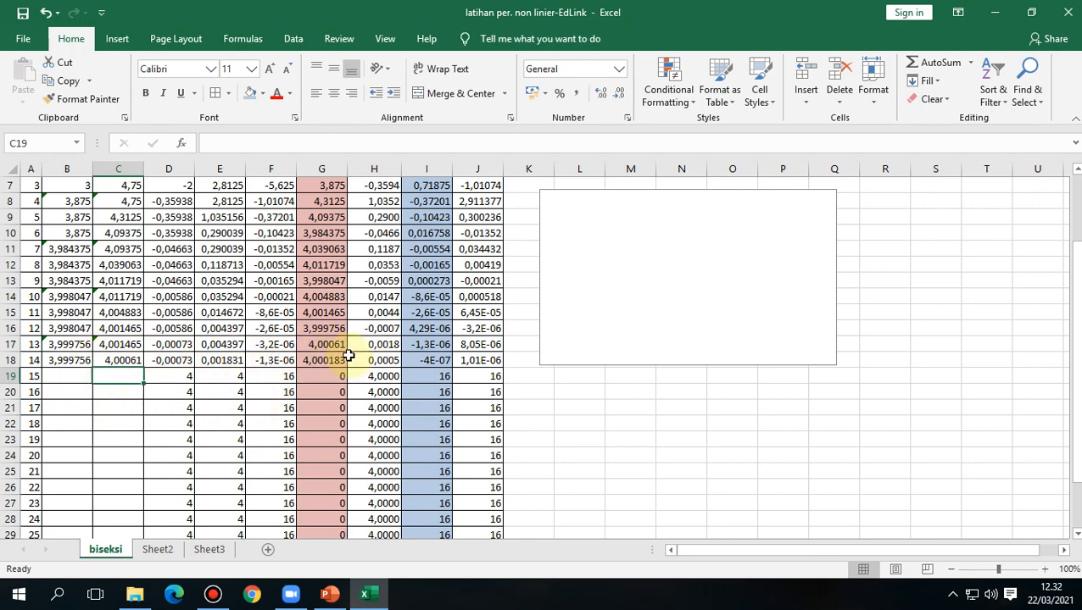
Step: Set iteration 15's bounds by keeping a with =B18 in B19 and replacing b with the previous midpoint, =G18, in C19
click(71, 376)
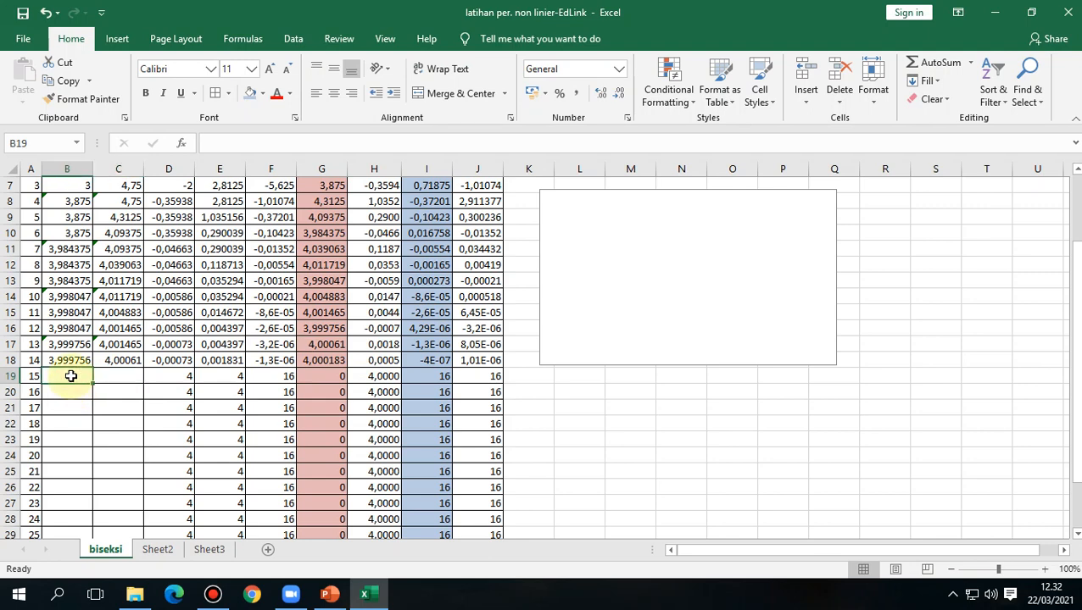
text(=)
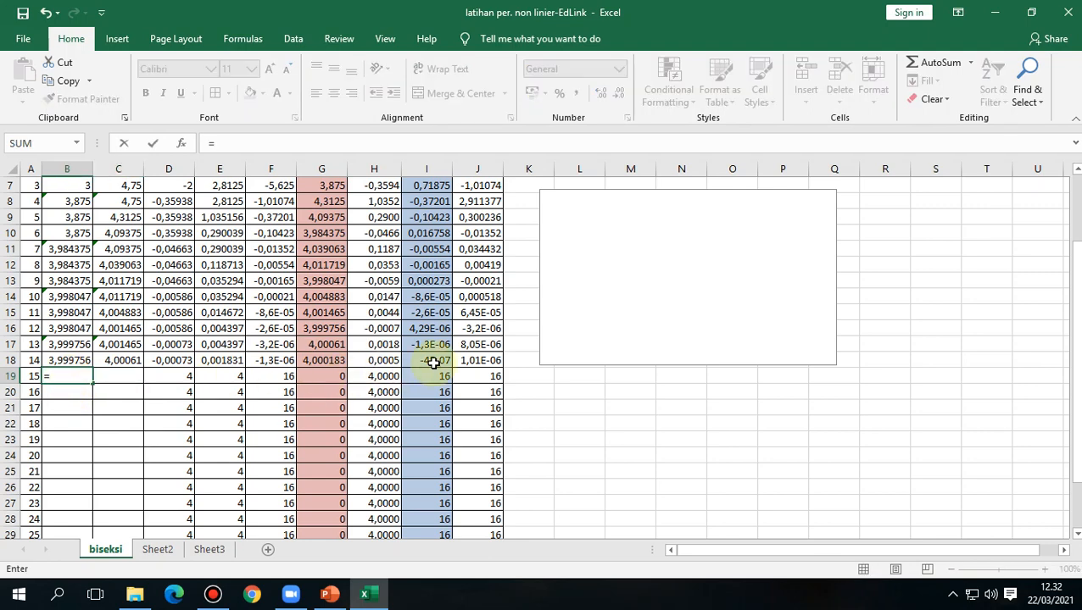
click(76, 361)
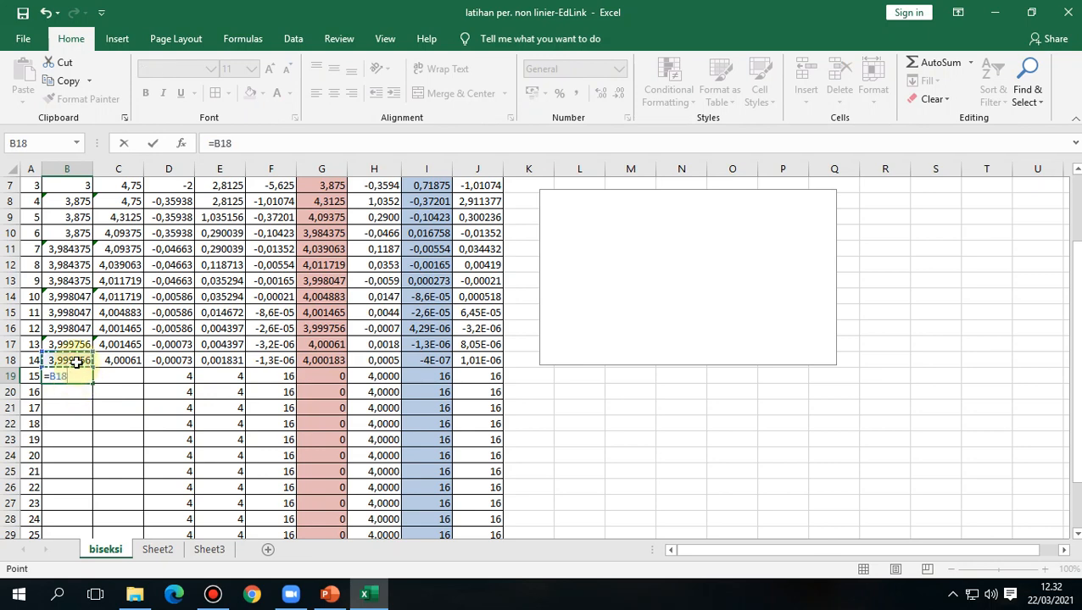
click(106, 378)
text(=)
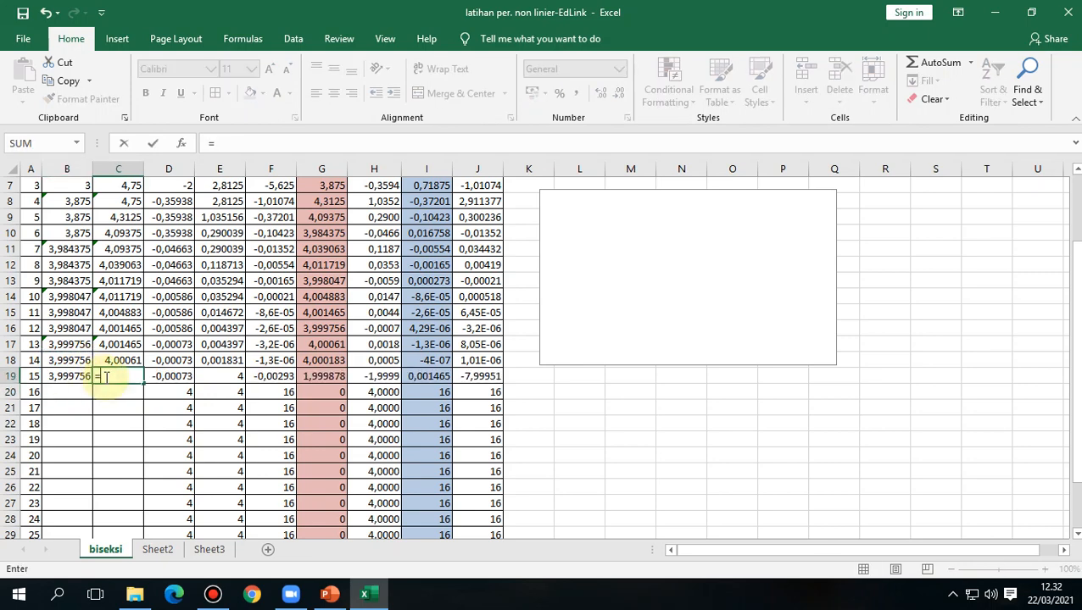
click(334, 362)
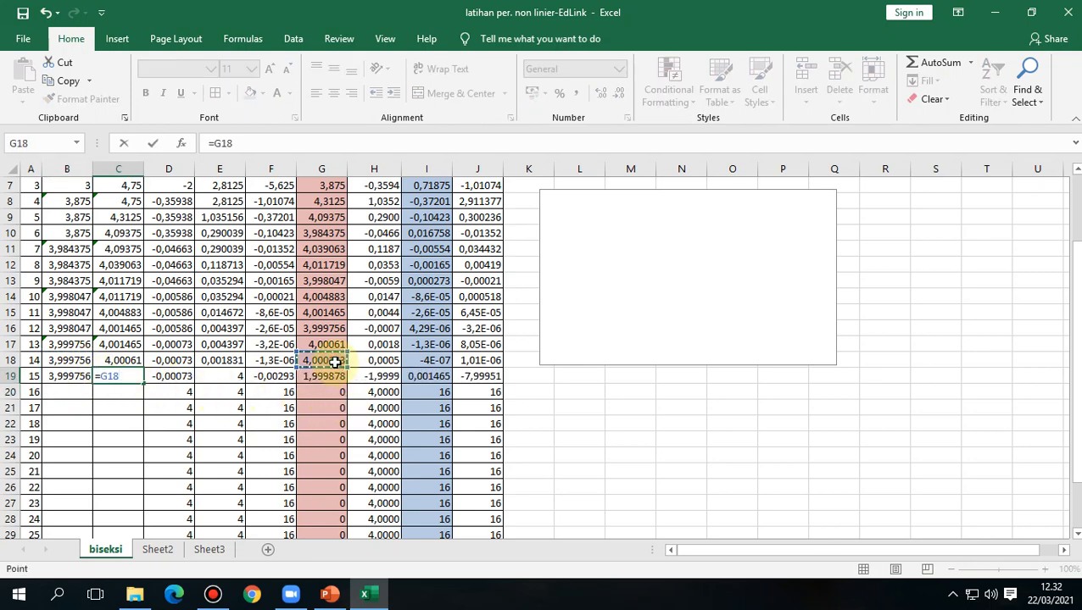
key(Return)
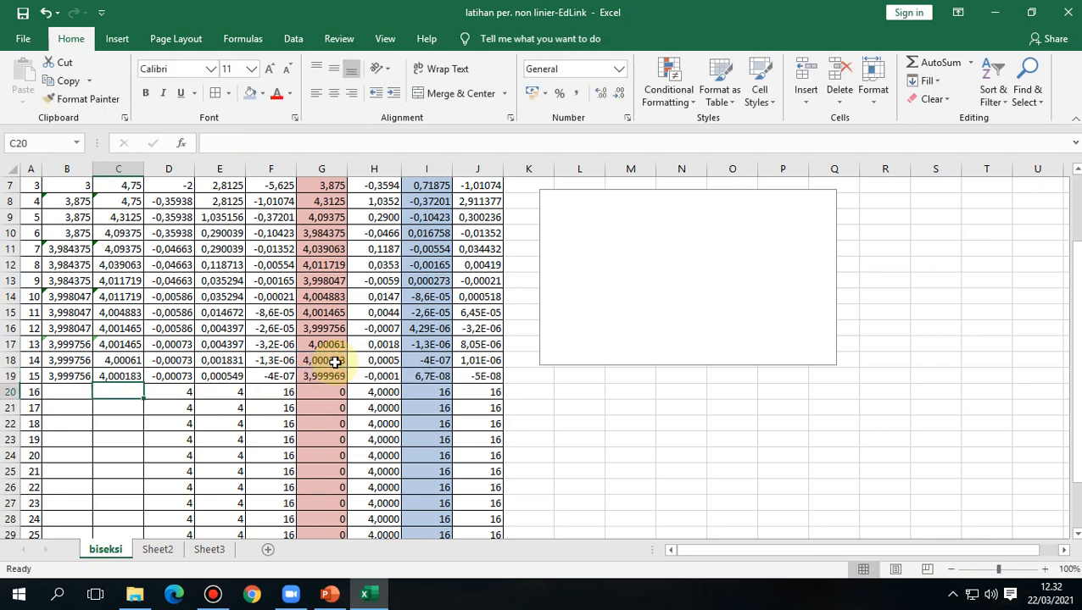
Step: Set iteration 16's bounds by replacing a with the previous midpoint, =G19, in B20 and keeping b with =C19 in C20
click(57, 392)
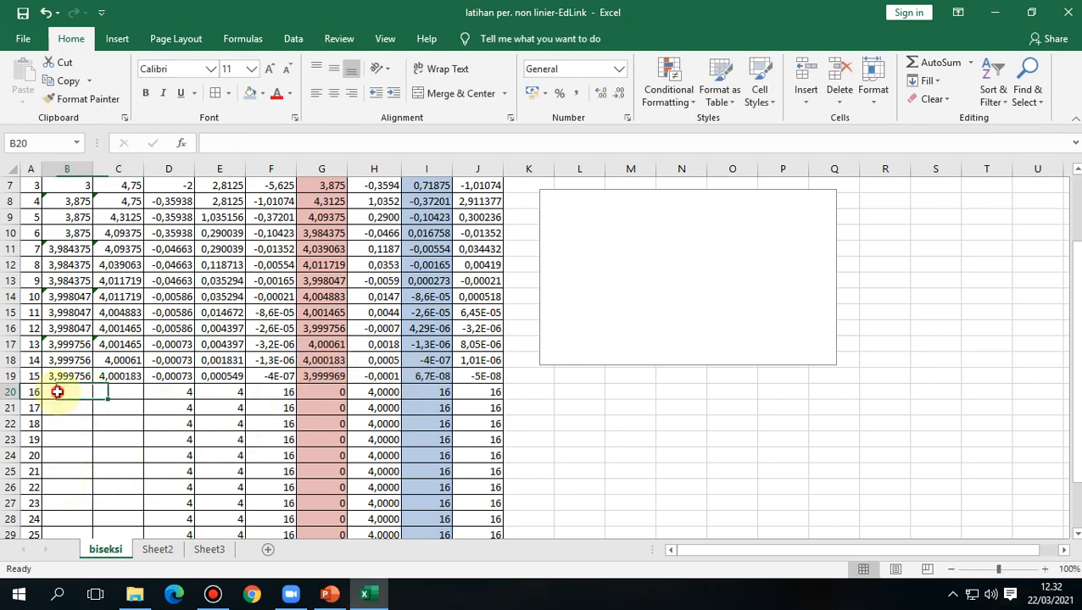
text(=)
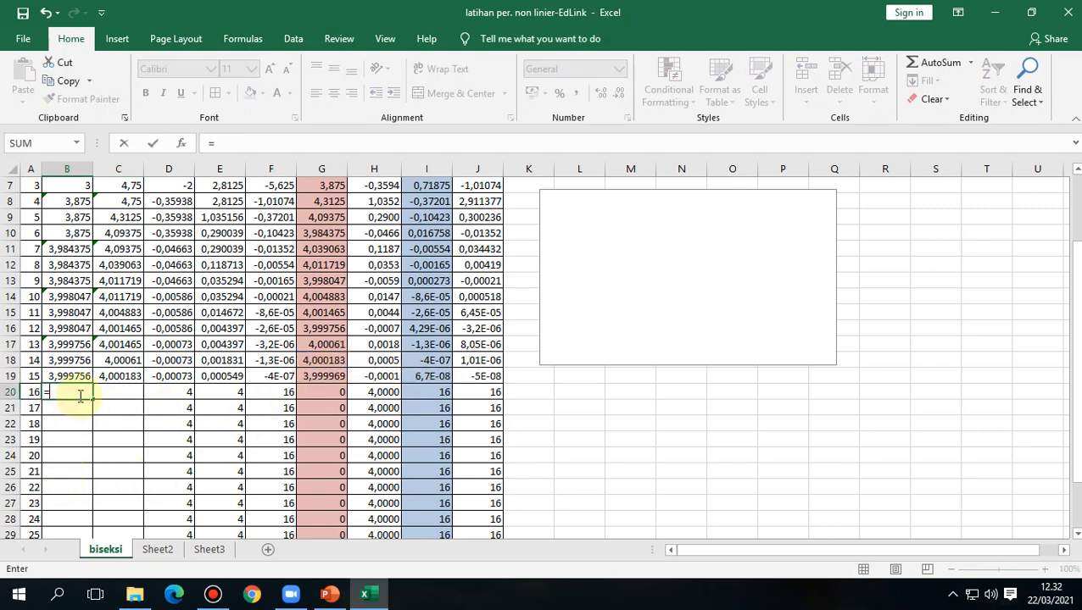
click(317, 377)
key(Return)
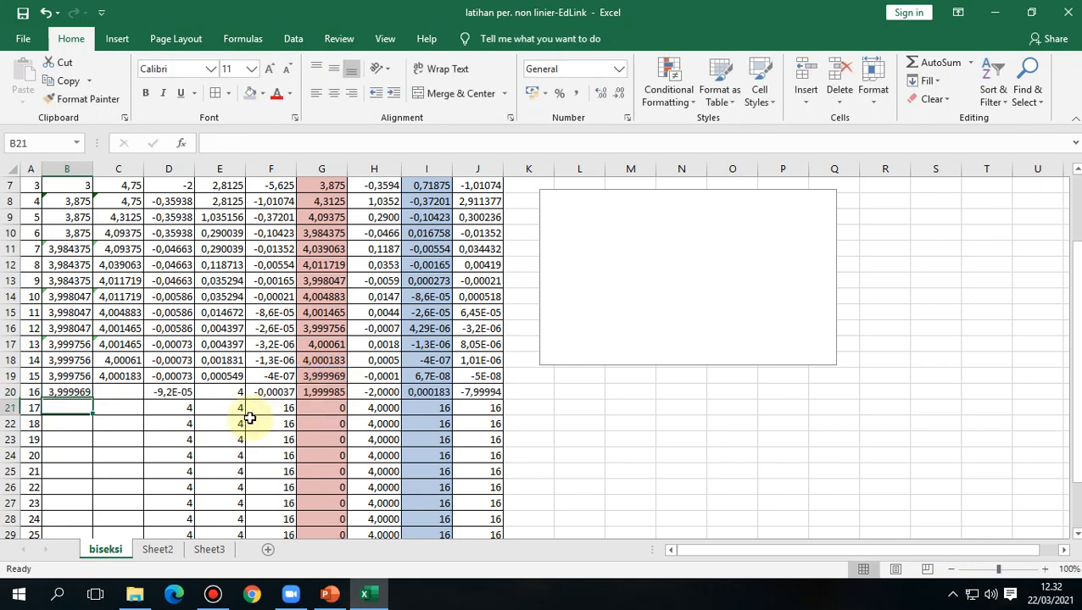
click(127, 389)
text(=)
click(125, 374)
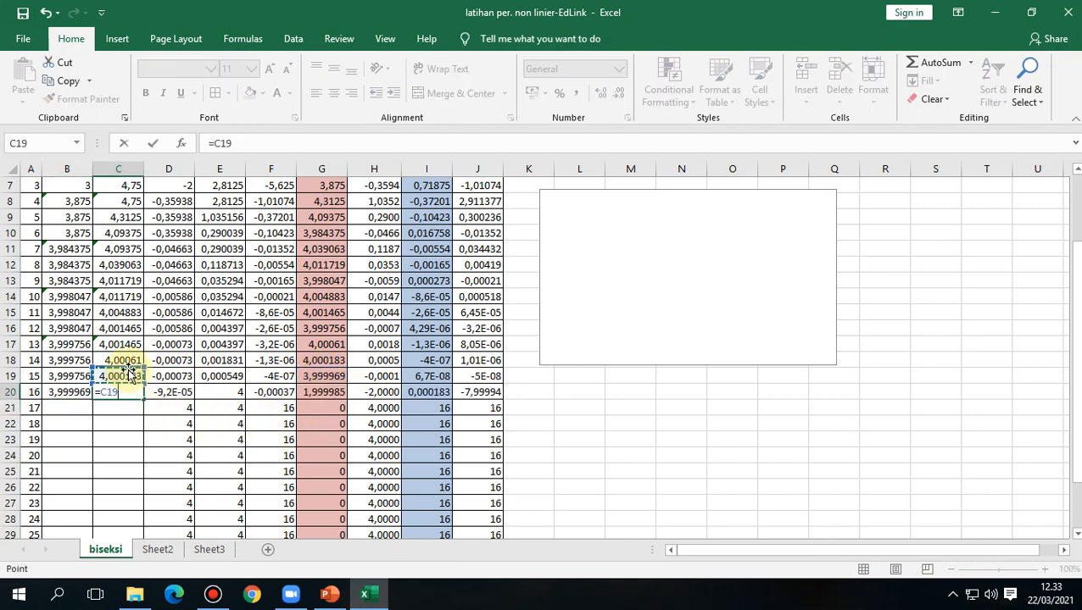
key(Return)
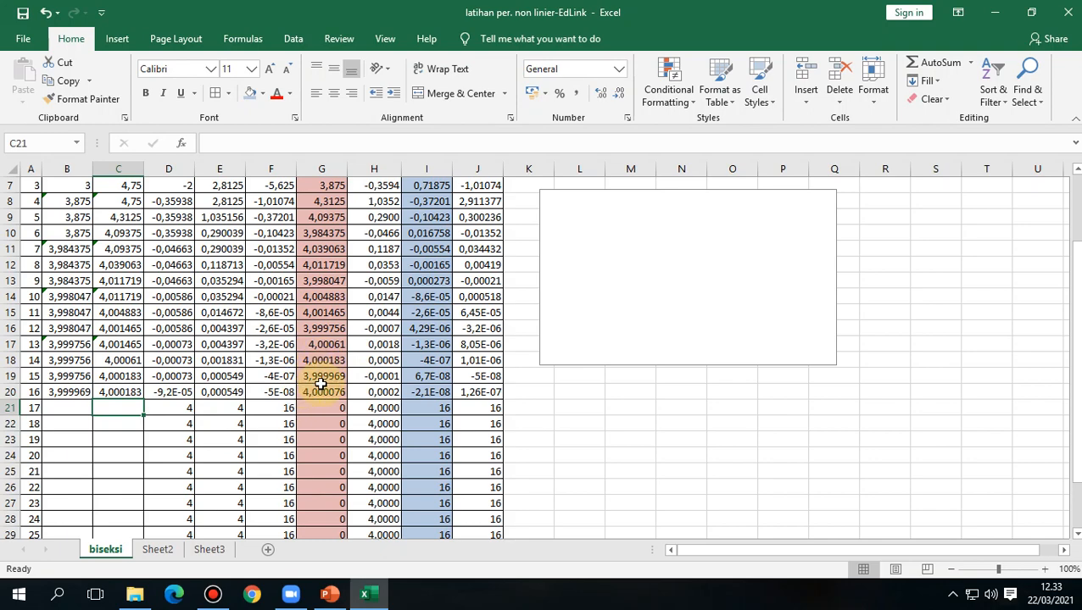
Step: Review the midpoint and f(m) columns across the completed iterations against the function in B2 to judge convergence on the root
scroll(321, 386, up, 2)
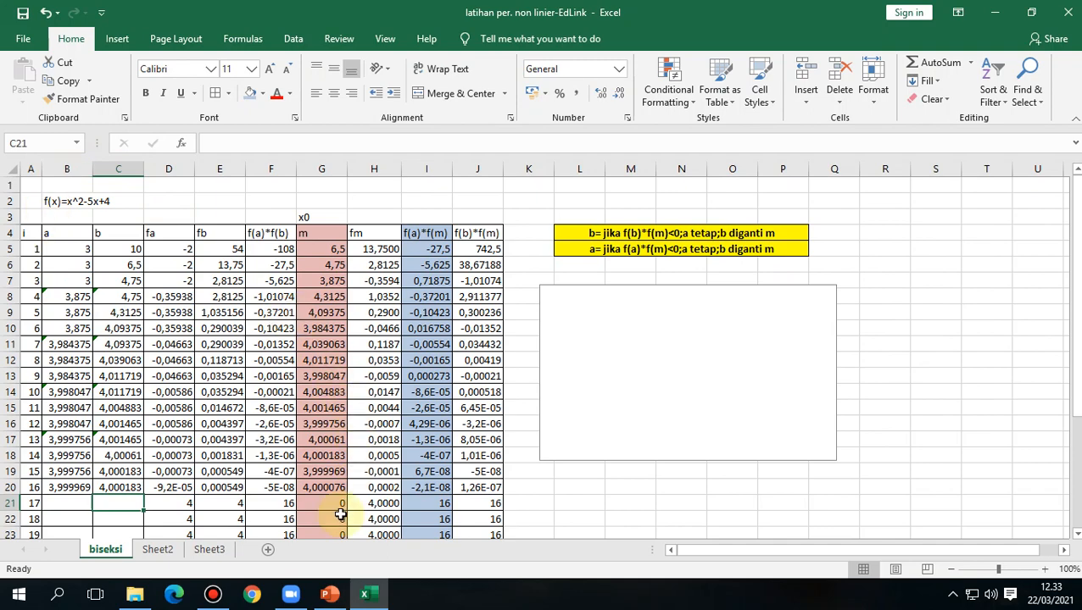
scroll(340, 514, down, 2)
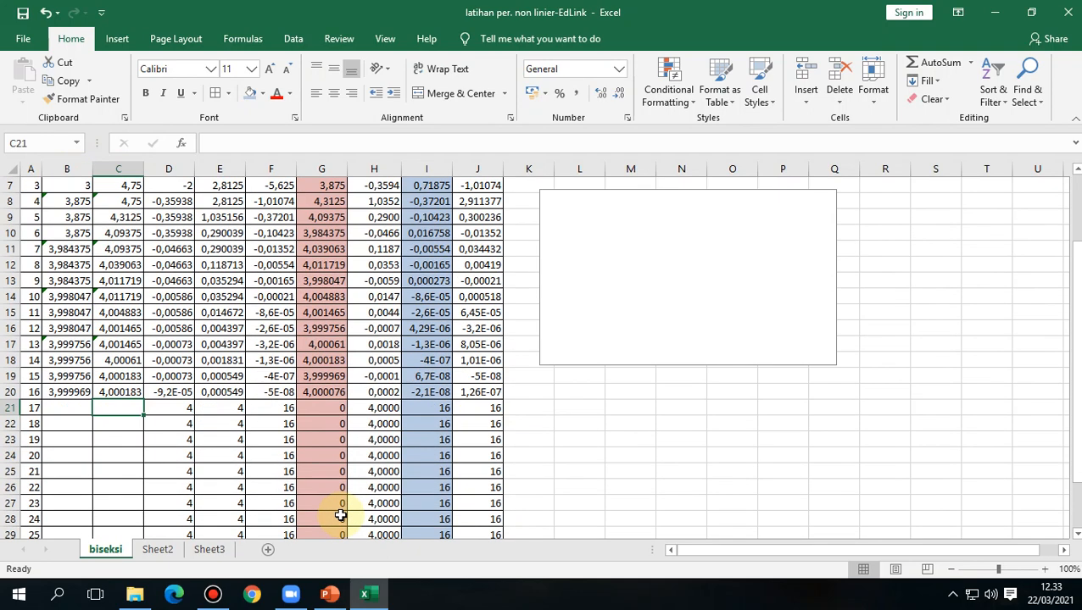
scroll(339, 515, up, 2)
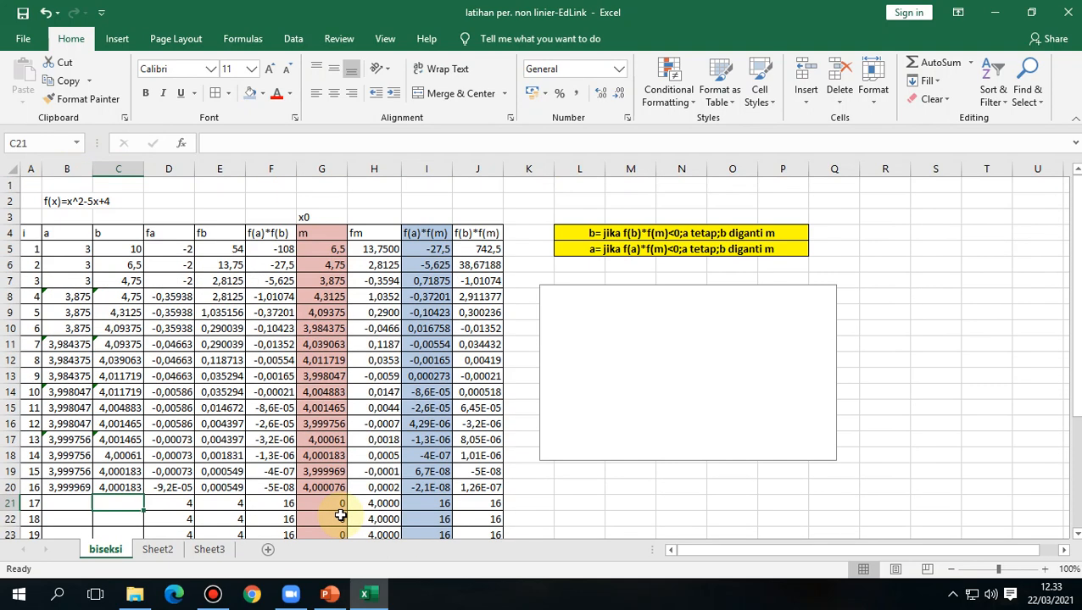
scroll(340, 515, down, 1)
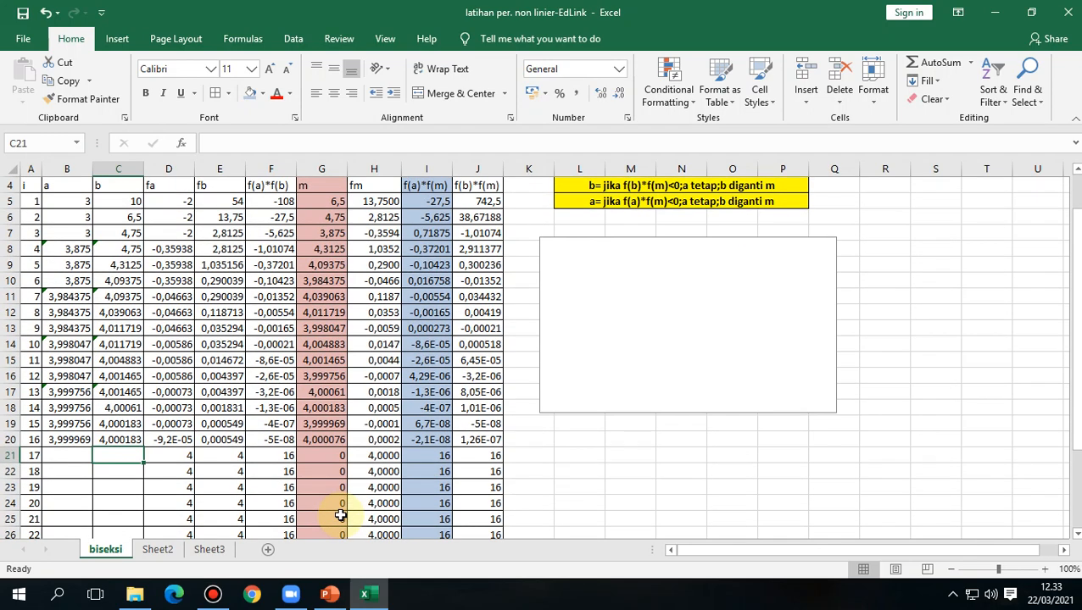
scroll(340, 515, up, 1)
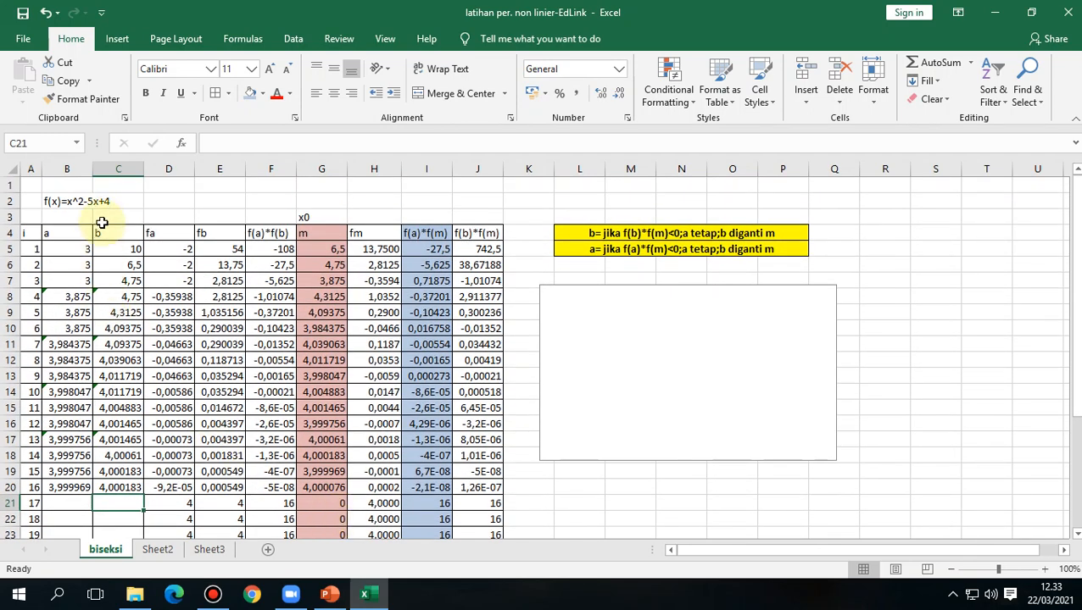
click(87, 201)
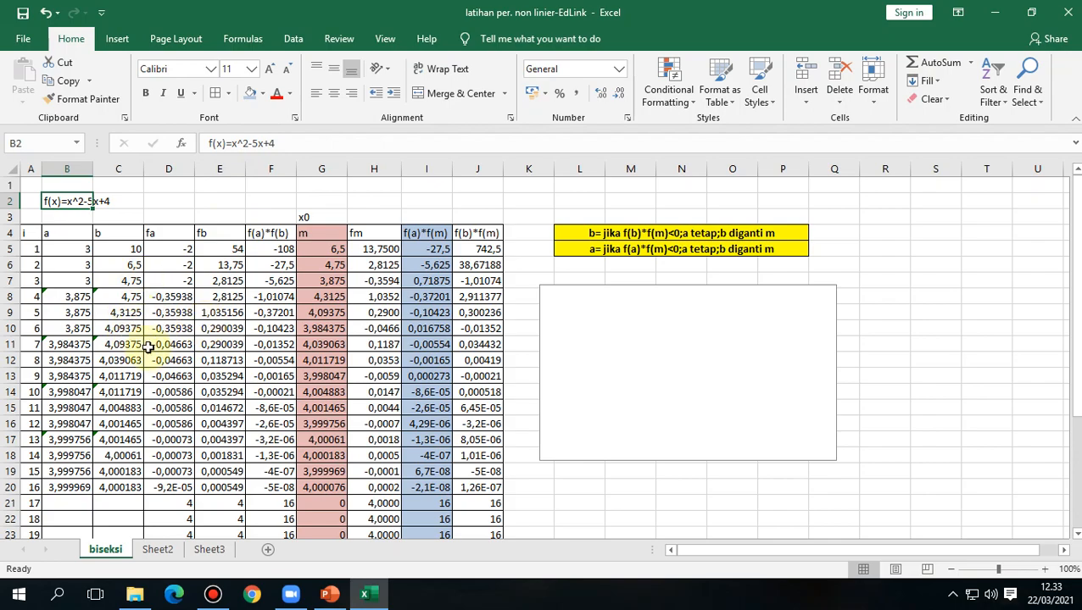
scroll(151, 348, down, 2)
scroll(111, 288, up, 2)
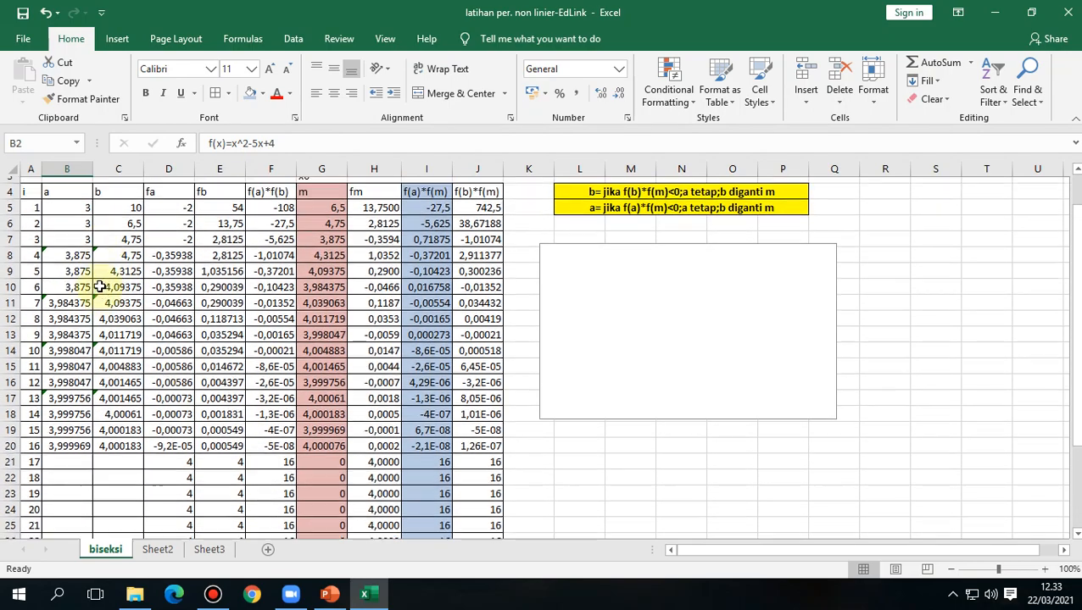
scroll(102, 326, down, 1)
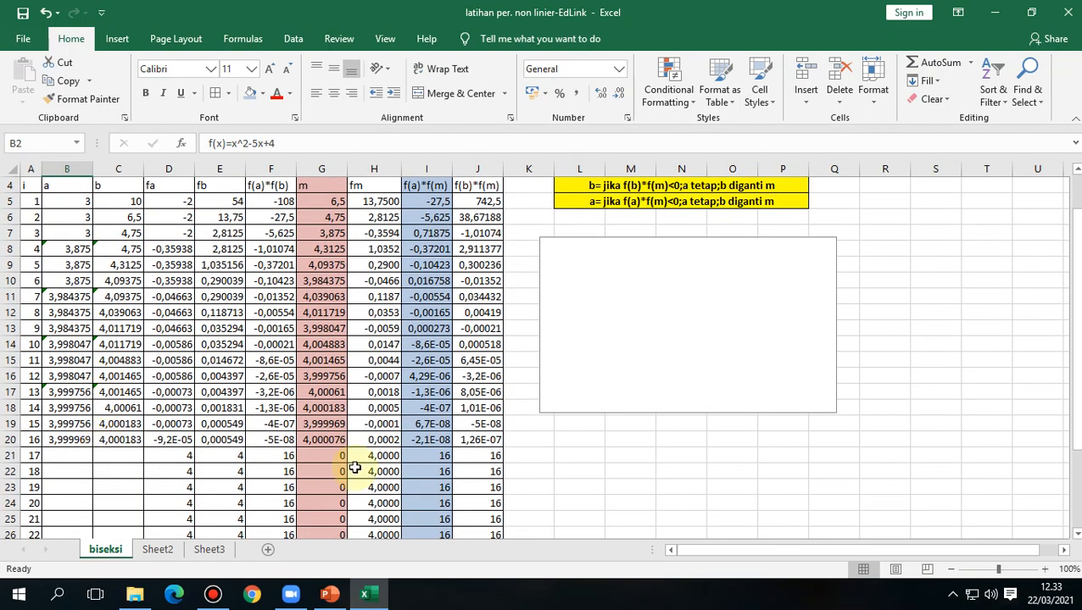
scroll(288, 475, down, 1)
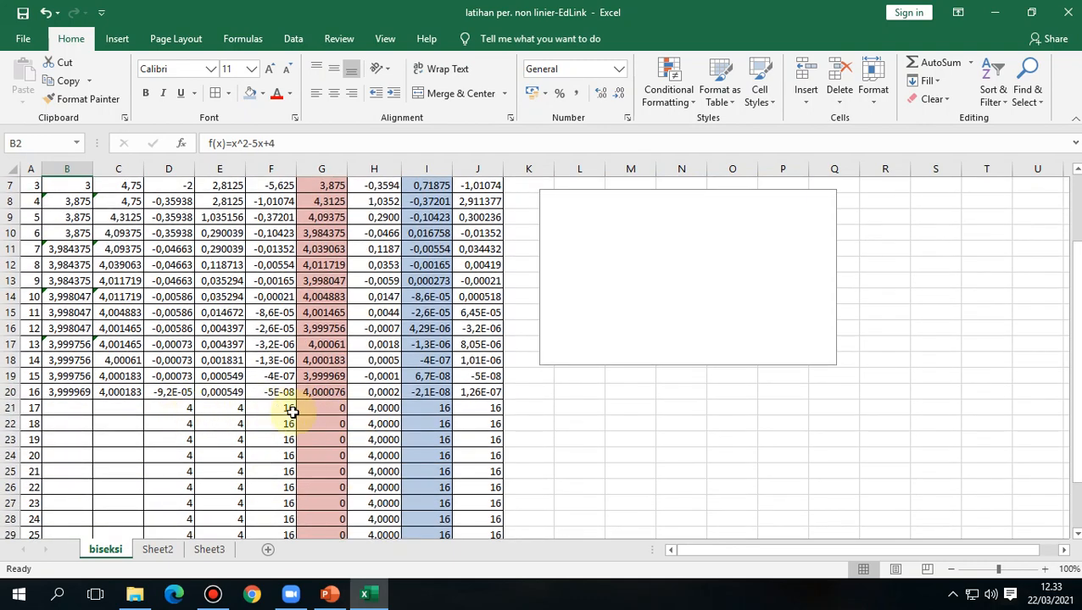
Step: Set iteration 17's bounds by keeping a with =B20 in B21 and replacing b with the previous midpoint, =G20, in C21
scroll(272, 424, down, 1)
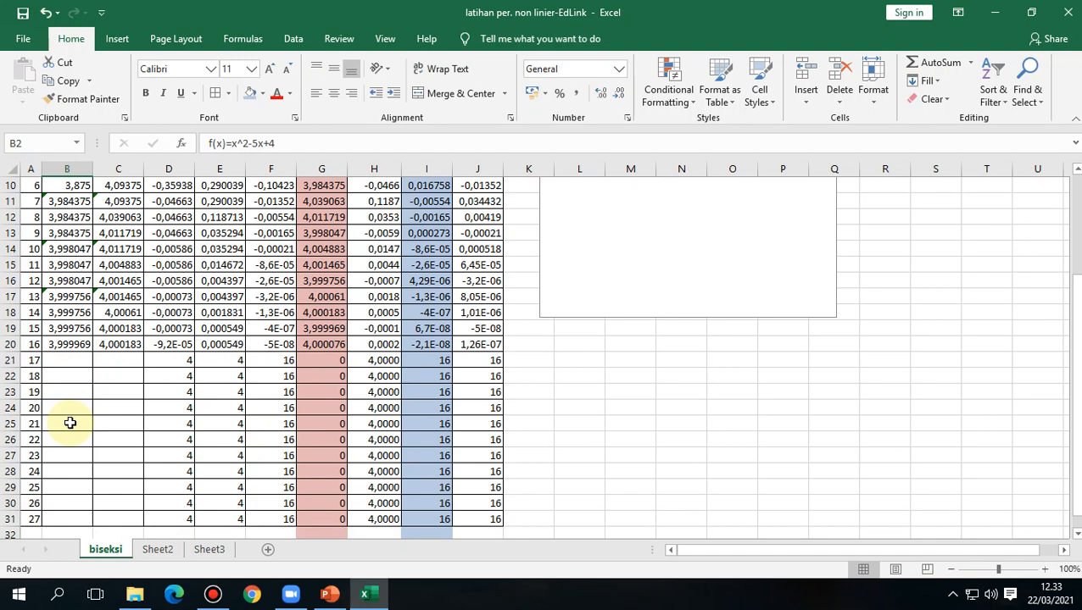
click(72, 362)
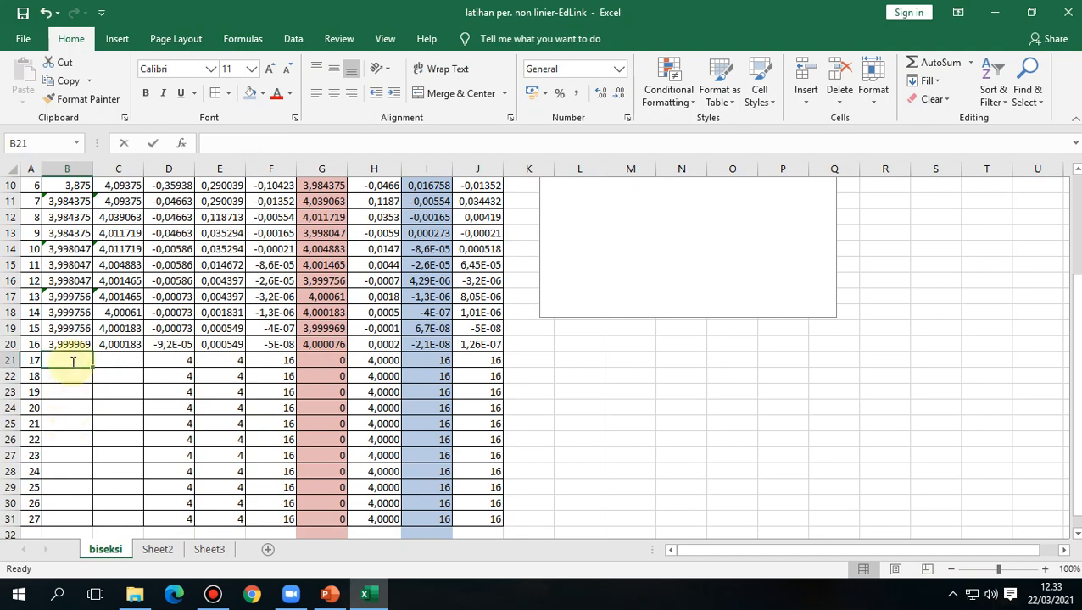
text(=)
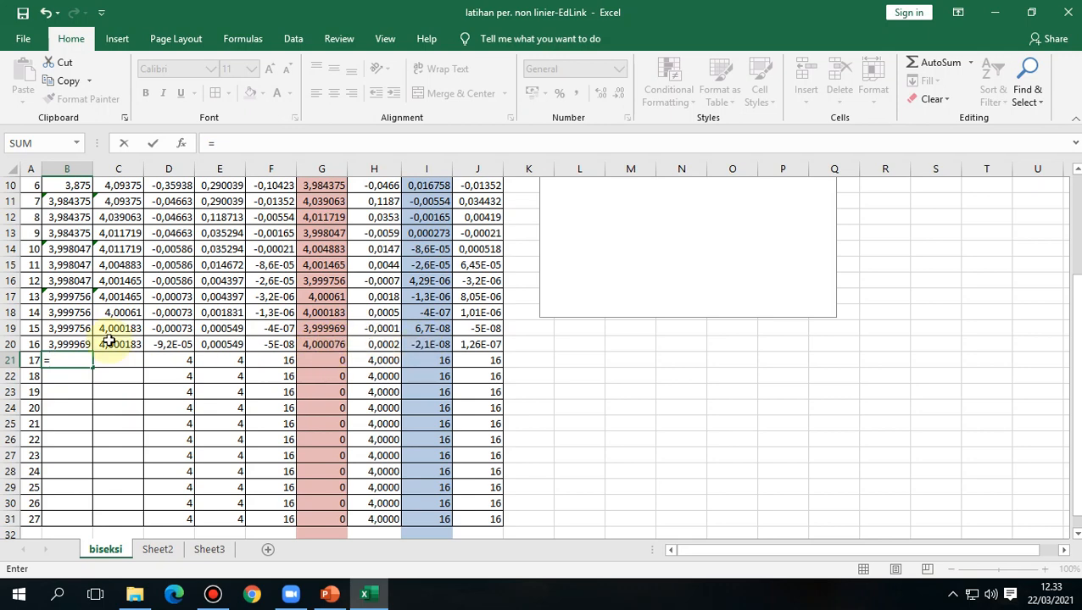
click(62, 341)
key(Return)
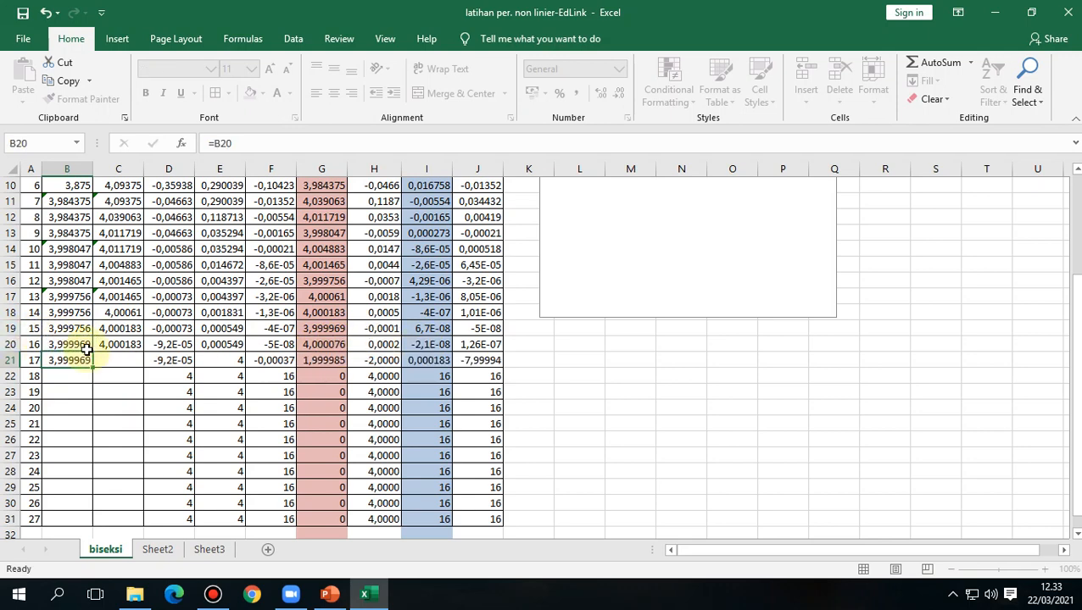
click(113, 360)
text(=)
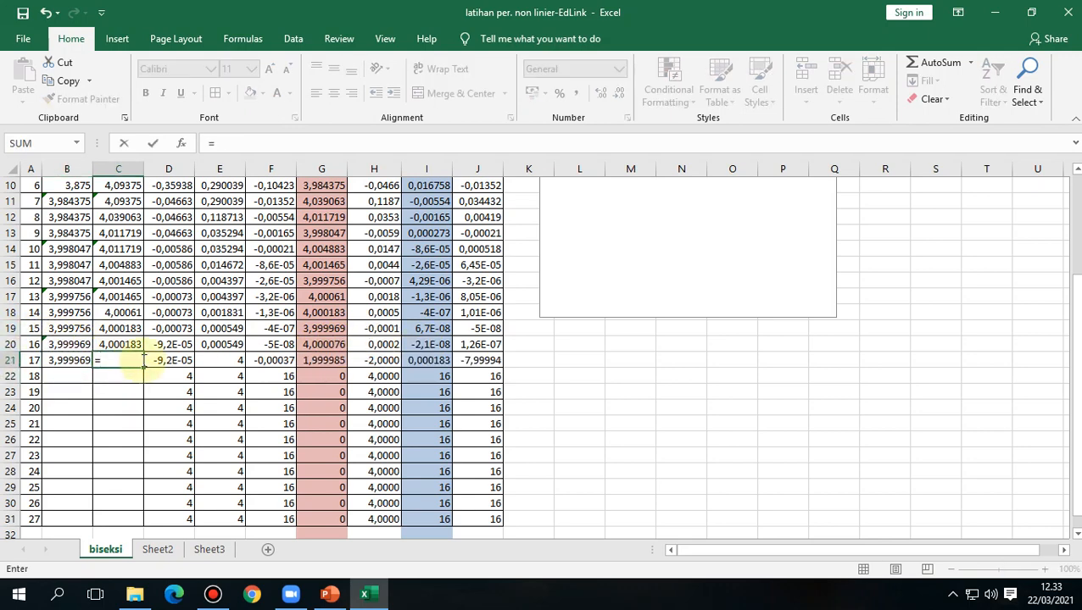
click(329, 344)
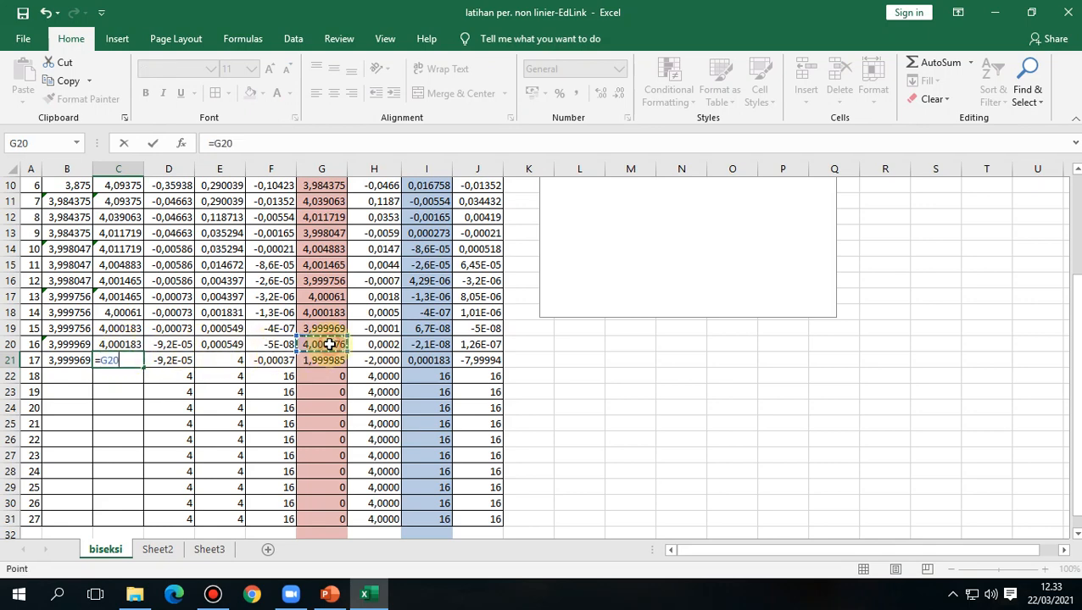
key(Return)
Step: Set iteration 18's bounds by keeping a with =B21 in B22 and replacing b with the previous midpoint, =G21, in C22
click(54, 370)
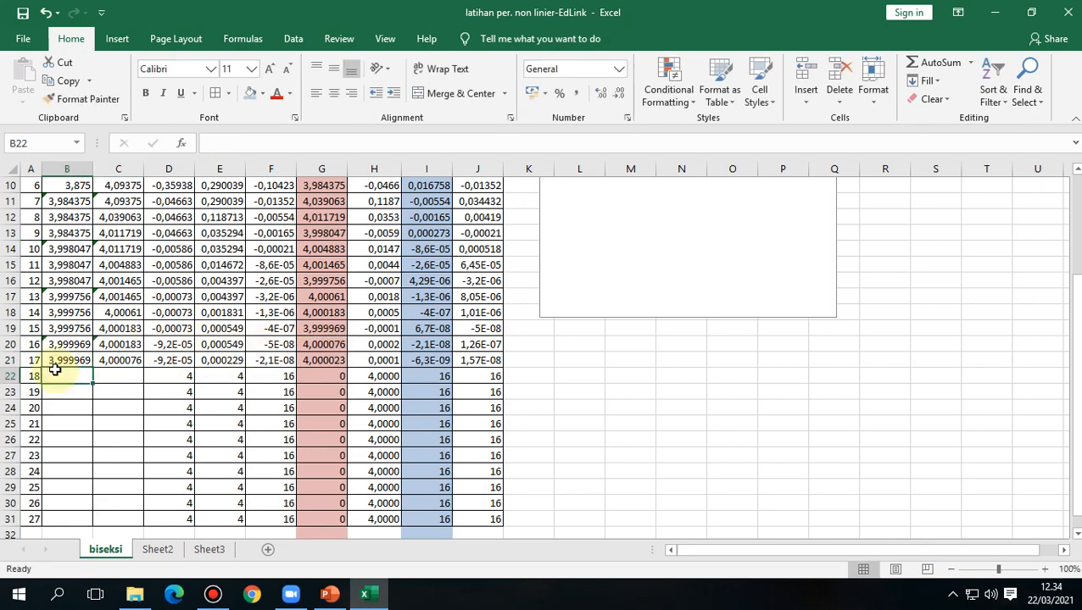
text(=)
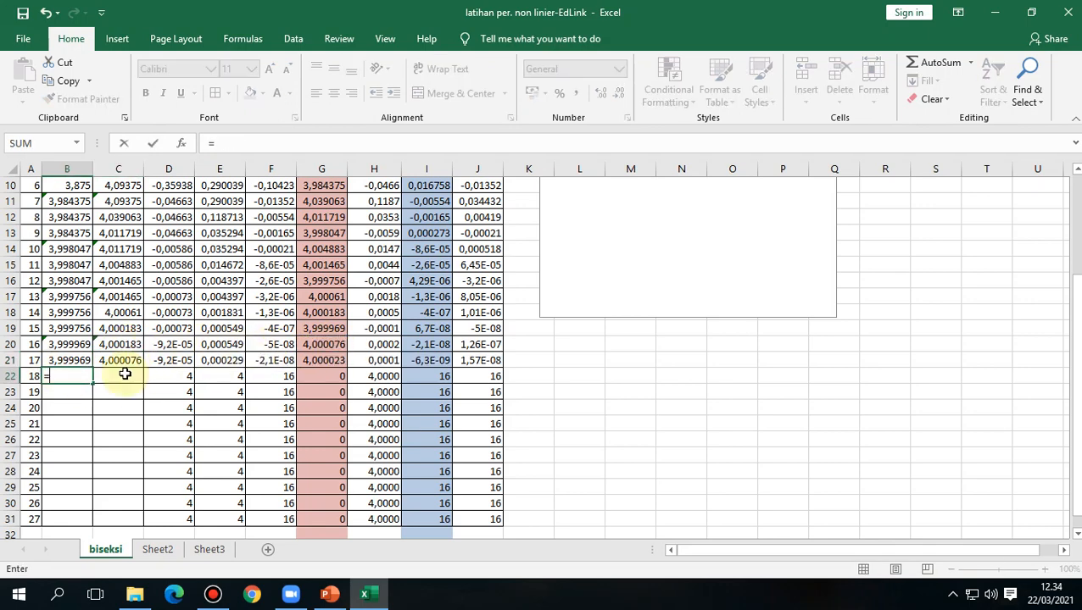
click(79, 360)
key(Return)
click(110, 373)
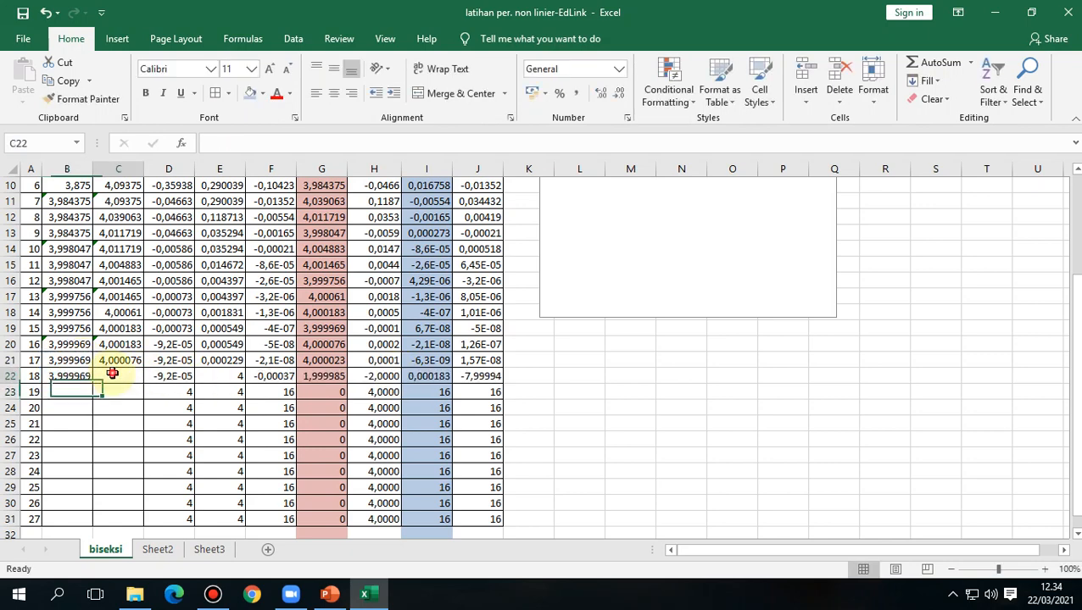
text(=)
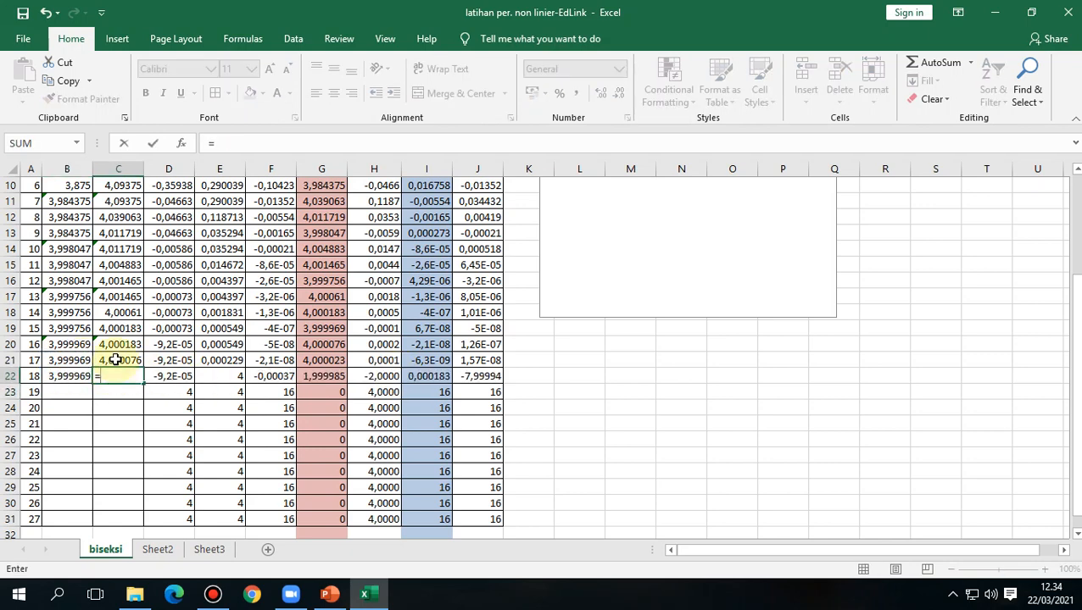
click(314, 362)
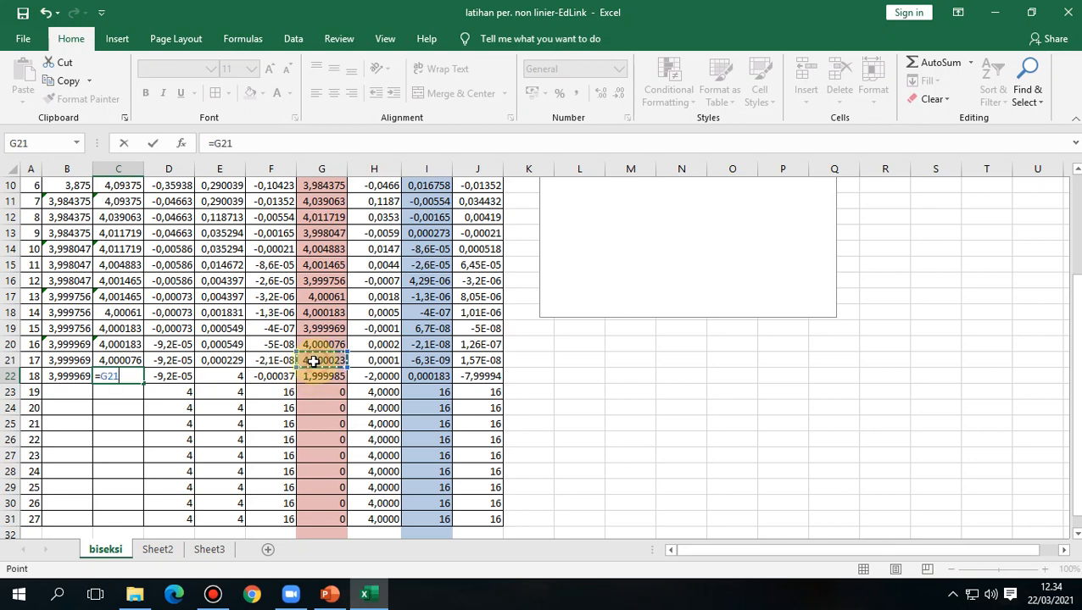
key(Return)
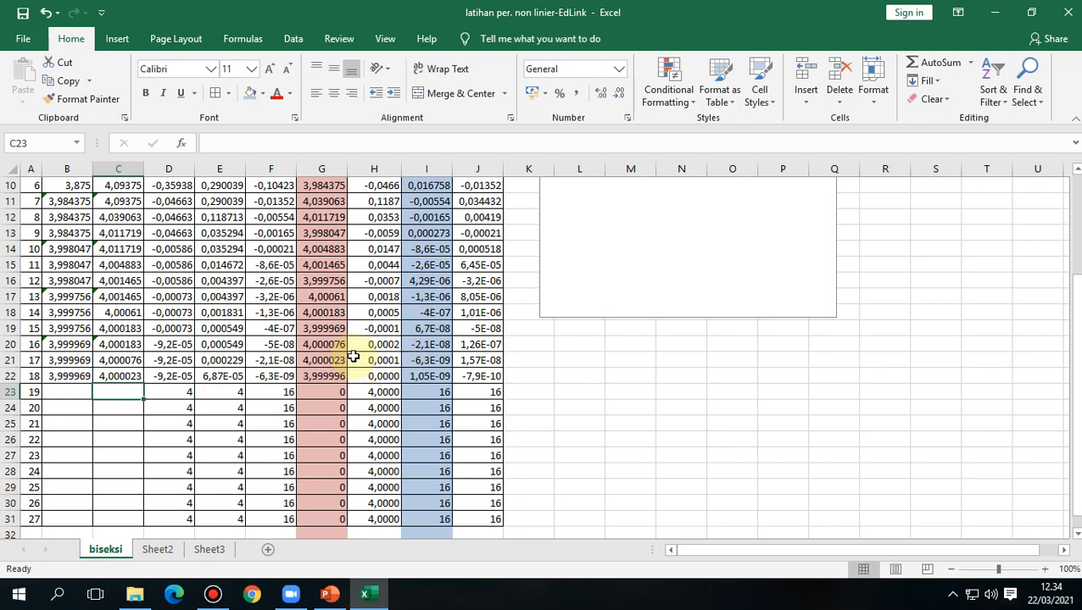
Step: Set iteration 19's bounds by replacing a with the previous midpoint, =G22, in B23 and keeping b with =C22 in C23
click(62, 393)
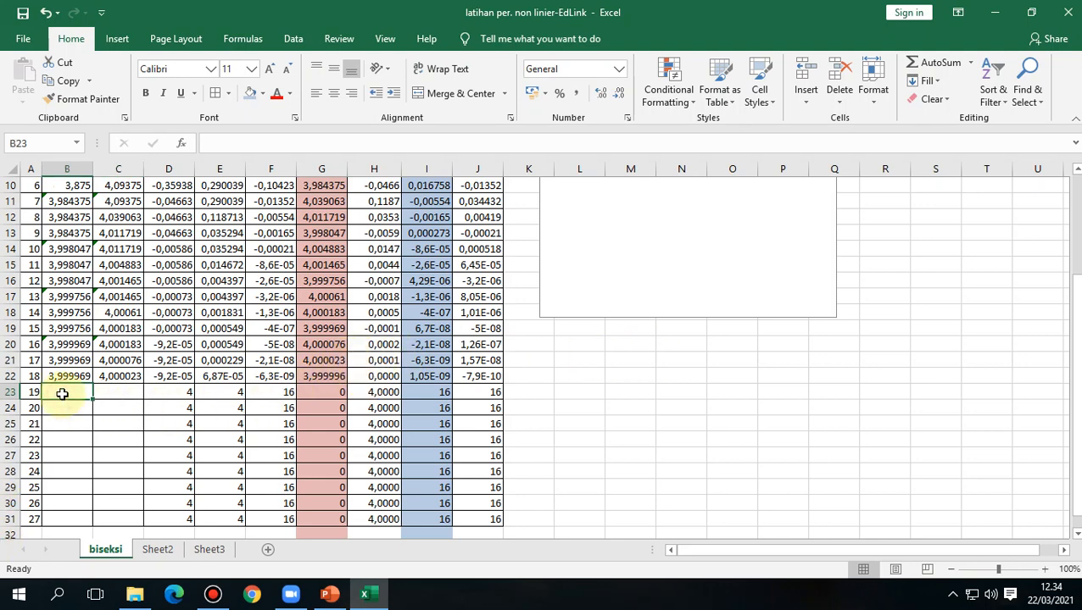
text(=)
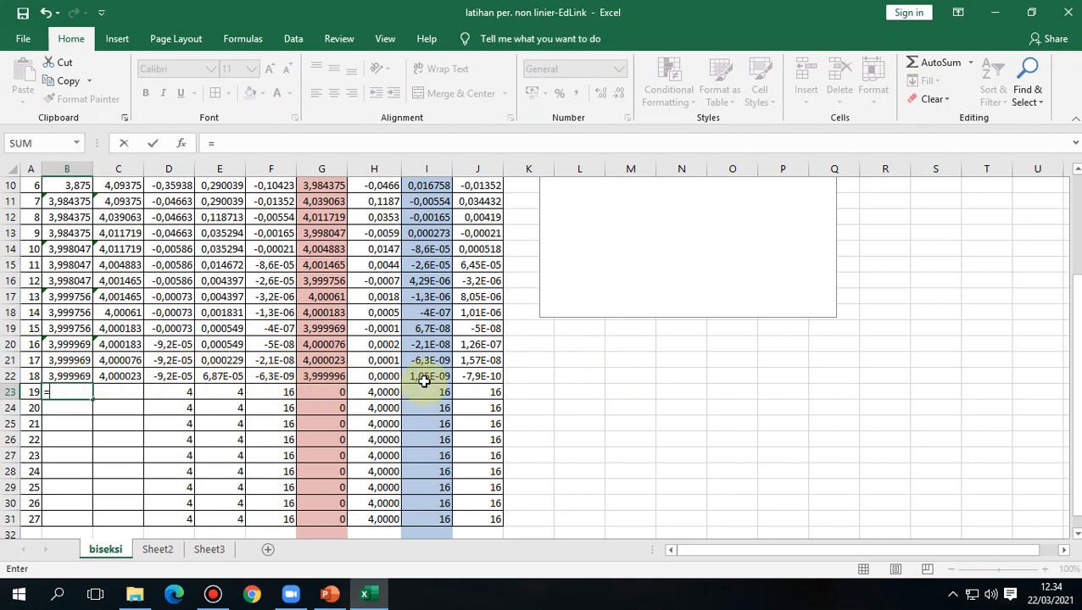
click(323, 377)
key(Return)
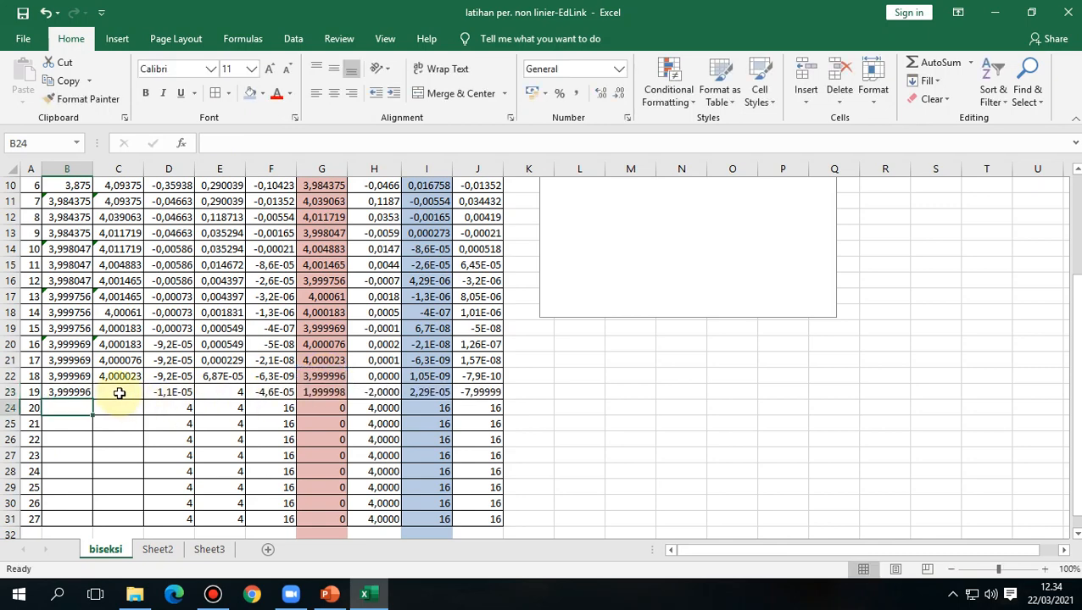
click(118, 392)
text(=)
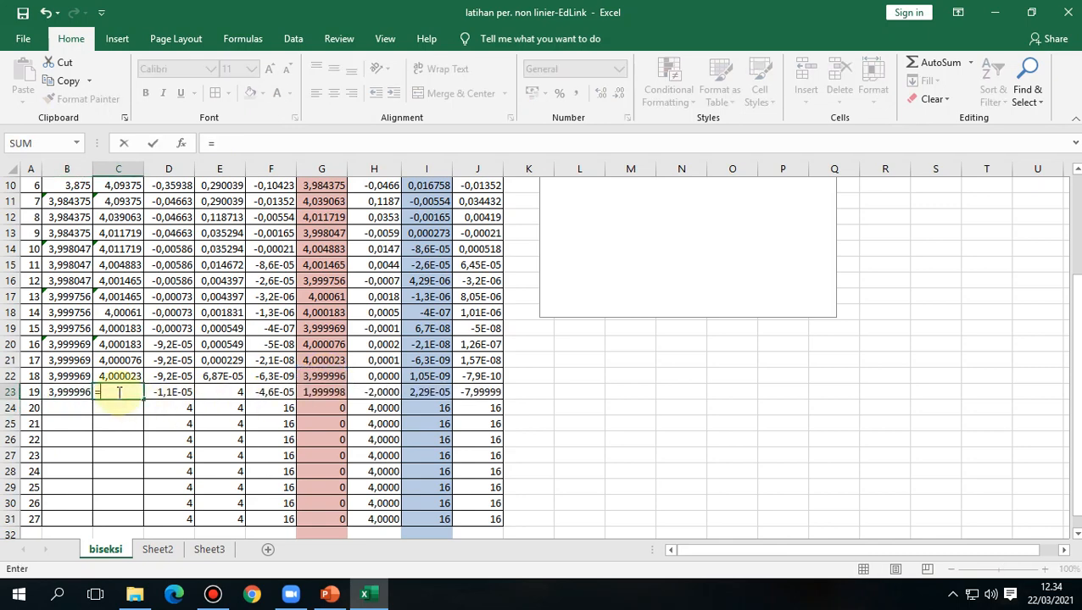
click(122, 376)
key(Return)
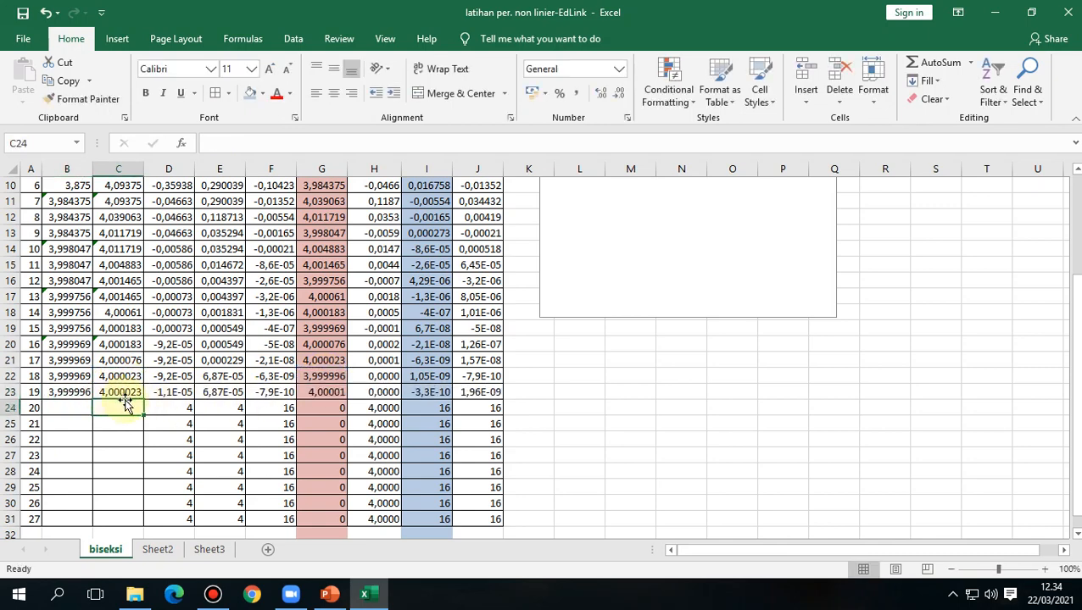
Step: Set iteration 20's bounds by keeping a with =B23 in B24 and replacing b with the previous midpoint, =G23, in C24
click(62, 408)
text(=)
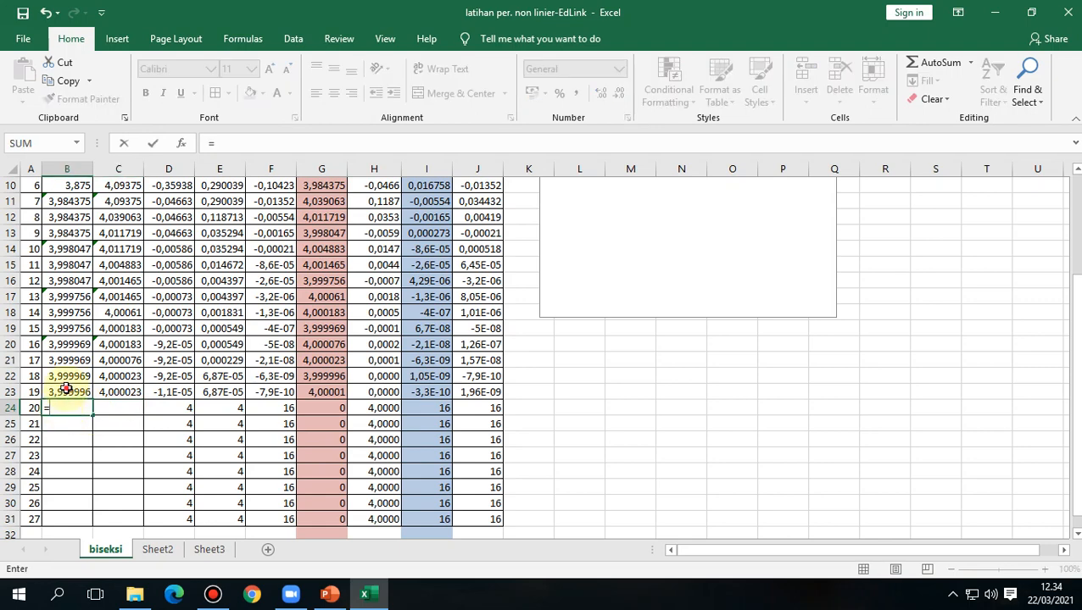
click(66, 390)
key(Return)
click(104, 406)
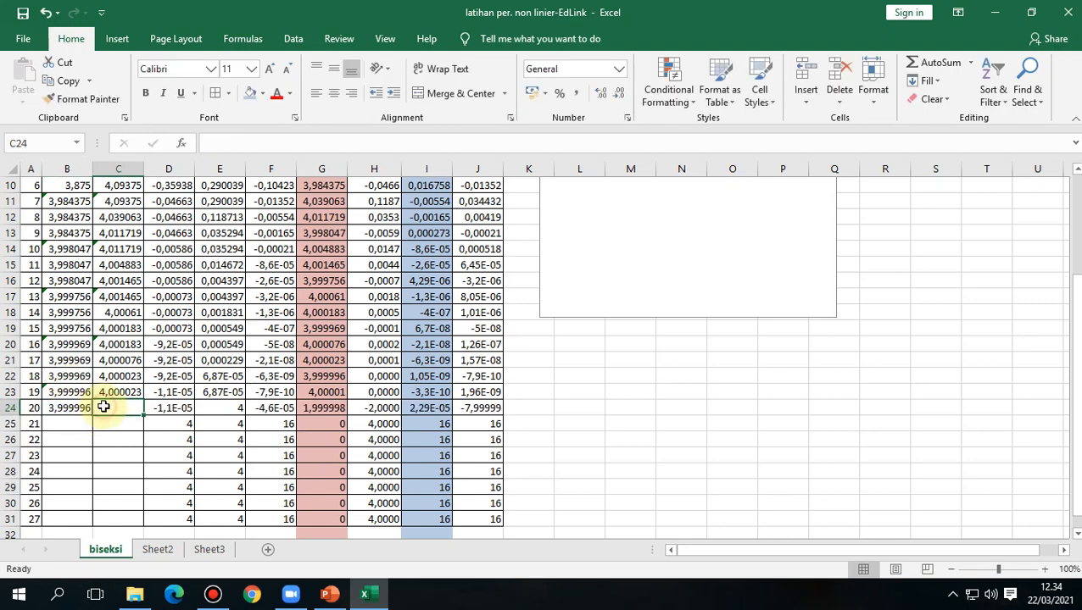
text(=)
click(318, 393)
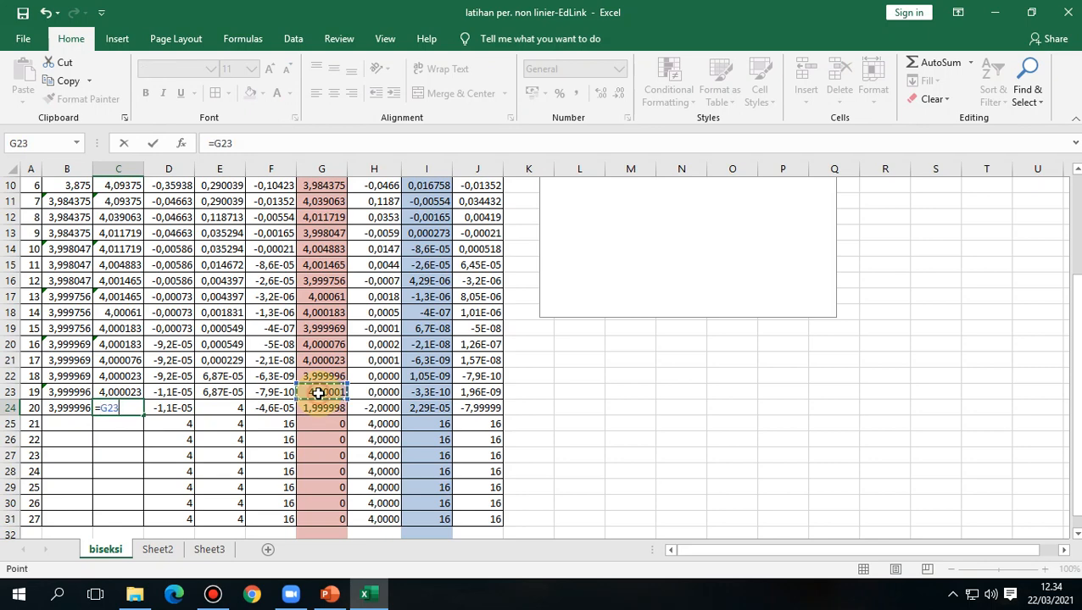
key(Return)
Step: Set iteration 21's bounds by keeping a with =B24 in B25 and replacing b with the previous midpoint, =G24, in C25
click(52, 420)
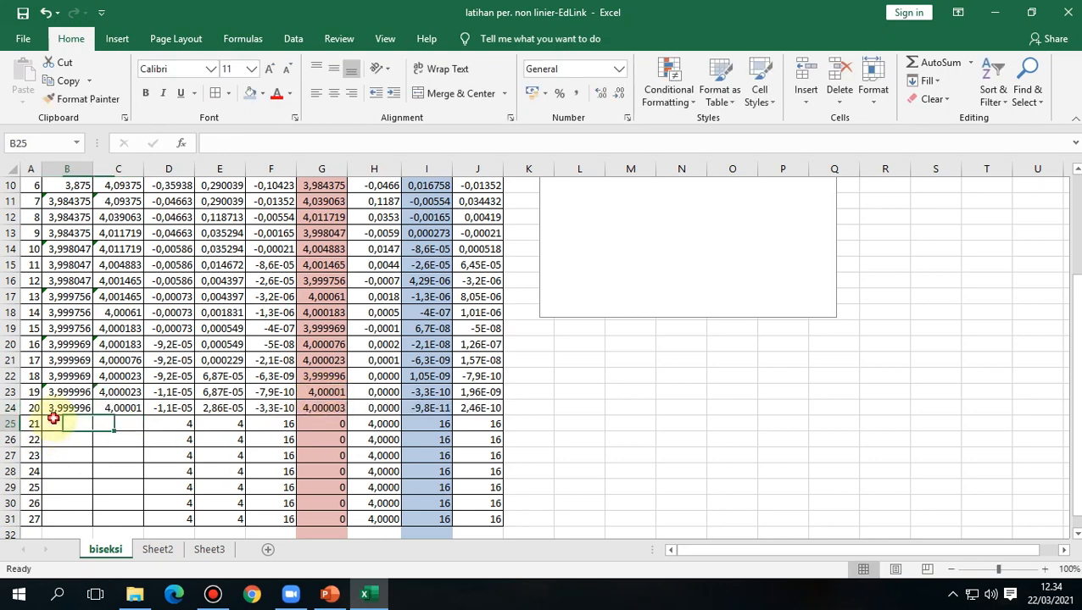
text(=)
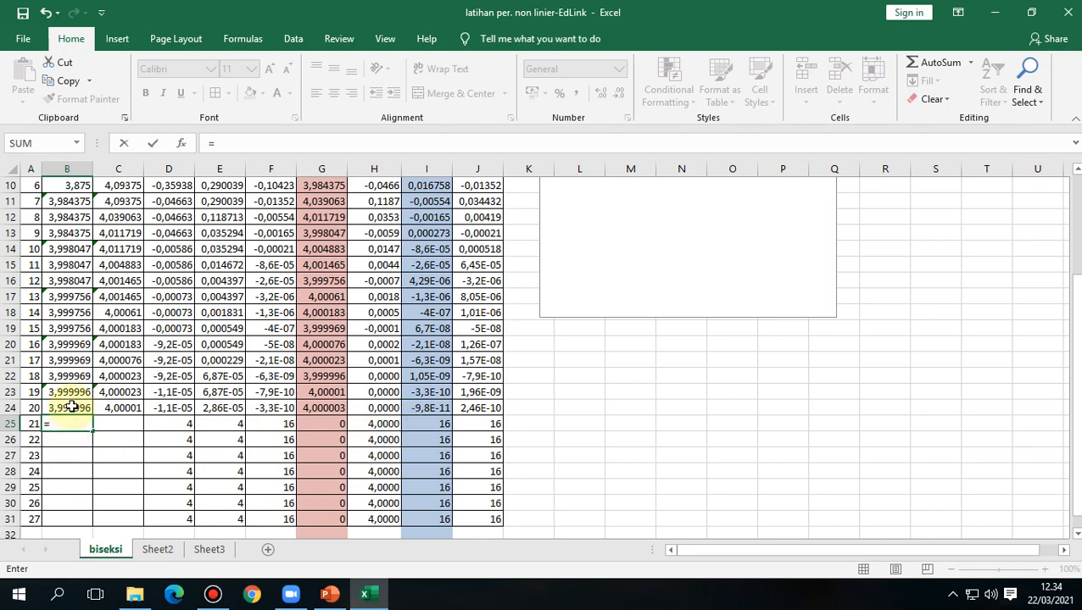
click(72, 407)
key(Return)
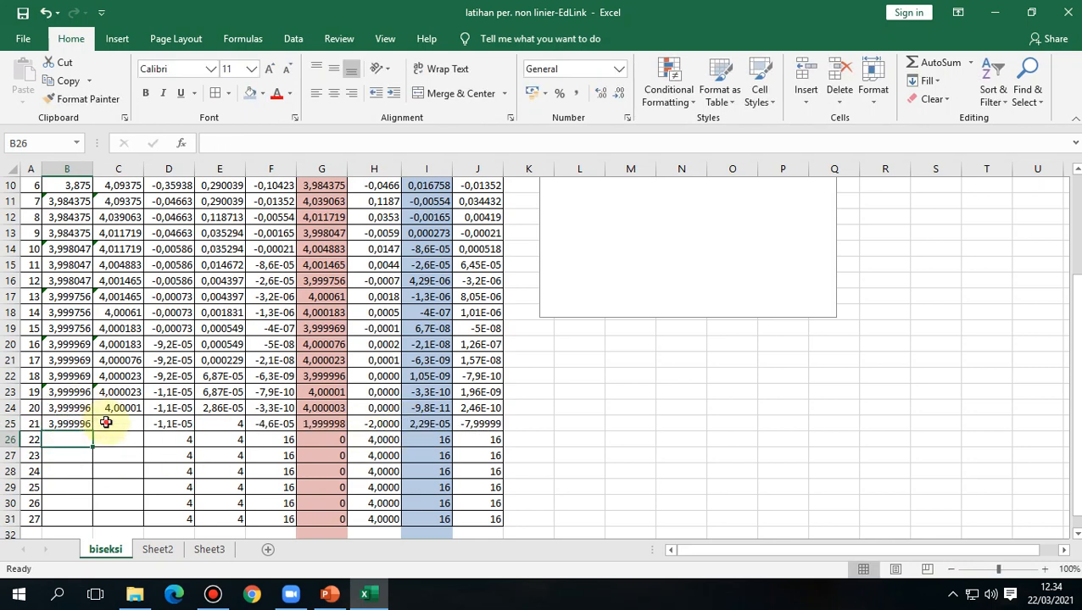
click(107, 424)
text(=)
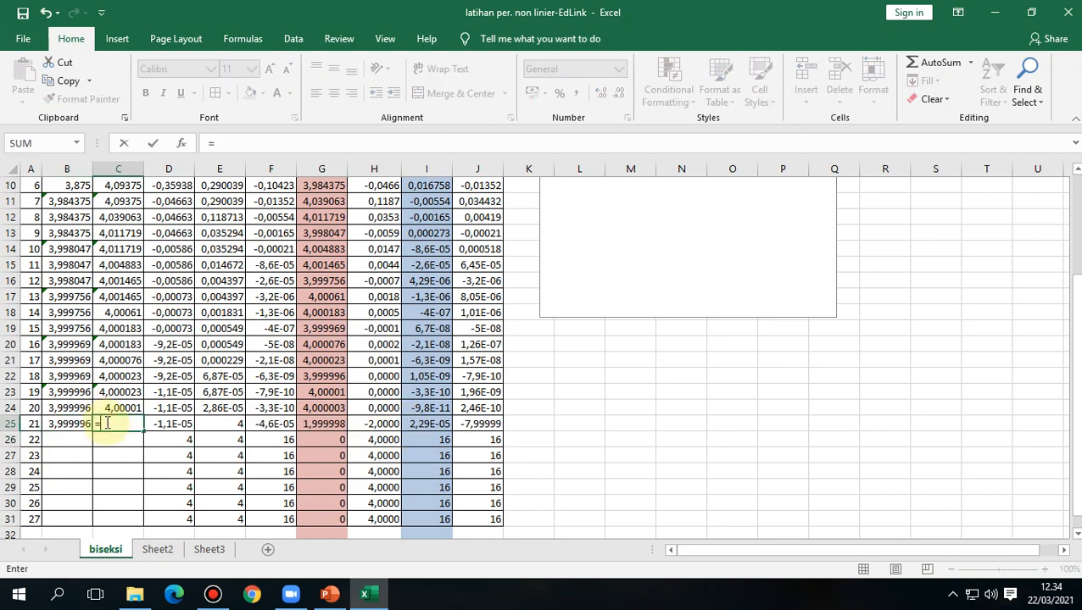
click(335, 408)
key(Return)
Step: Clear the contents of the unused iteration rows 22 to 27 in A26:J31
scroll(280, 487, down, 1)
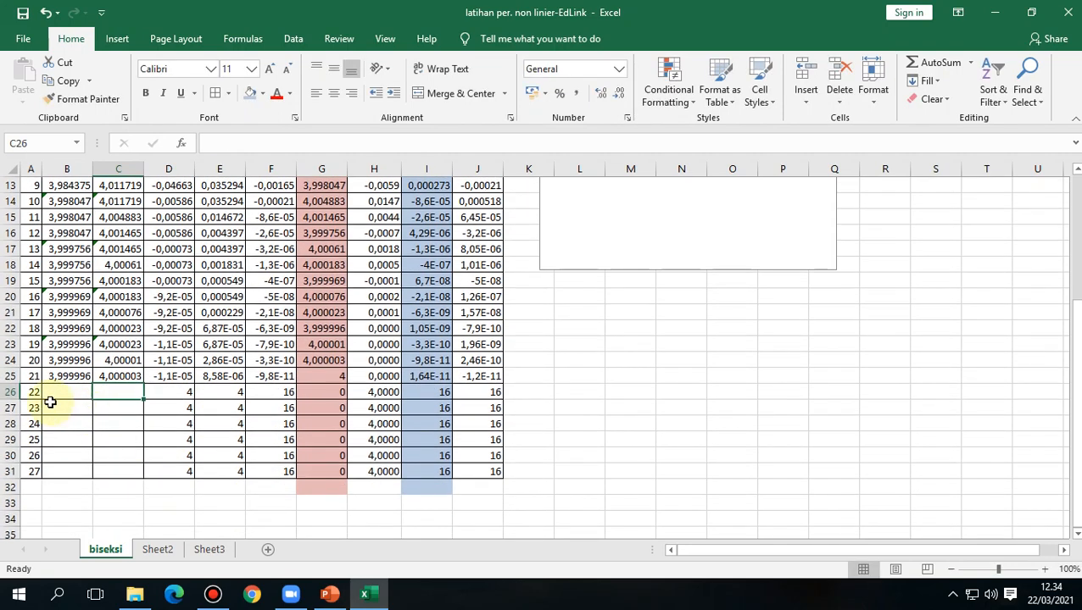
drag(32, 393, 475, 469)
key(BackSpace)
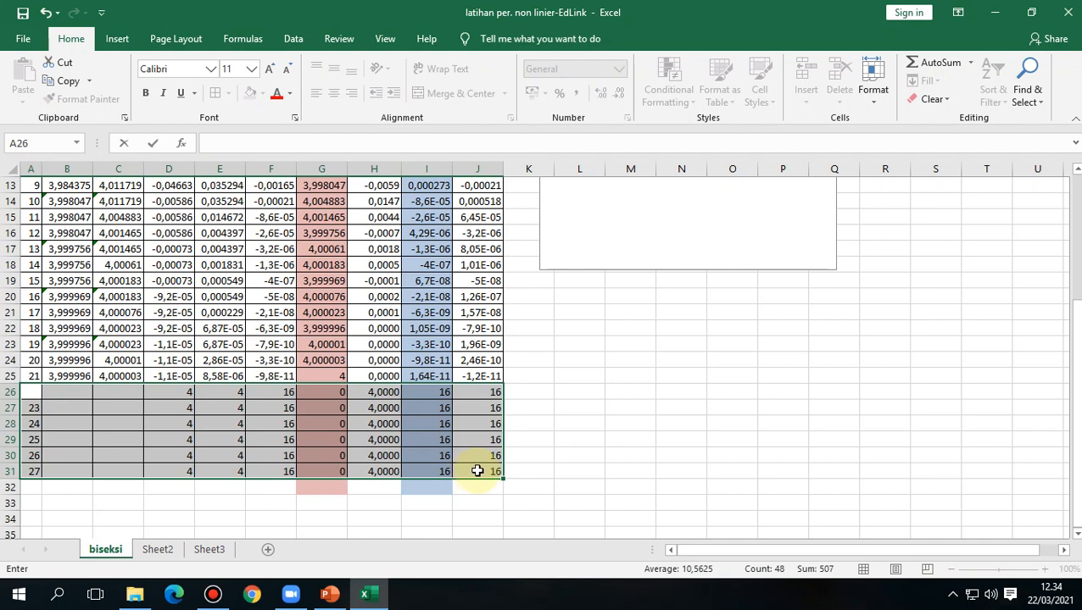
click(80, 423)
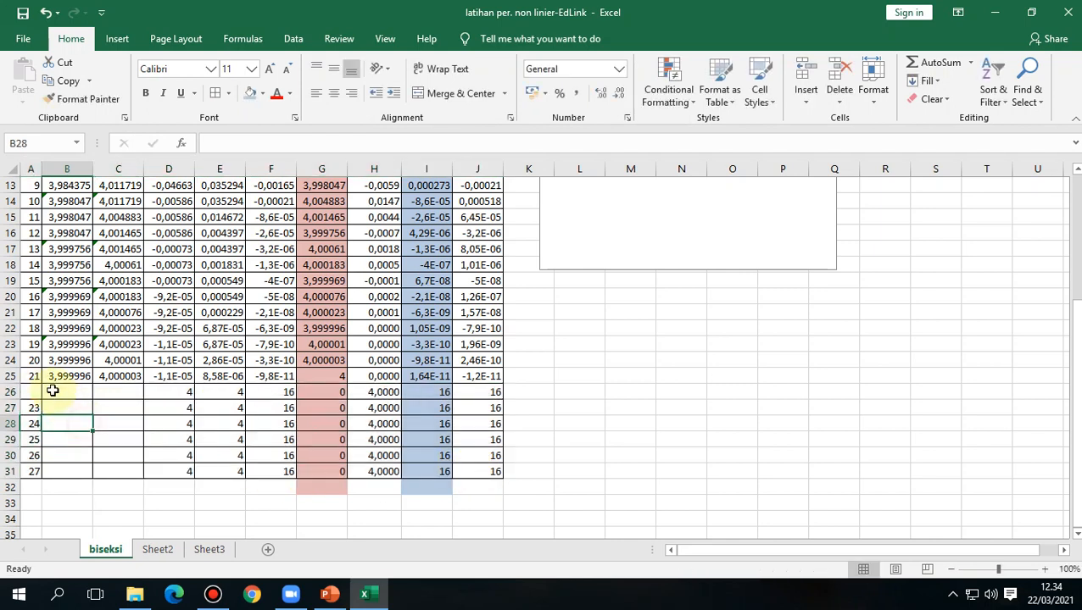
drag(35, 390, 471, 471)
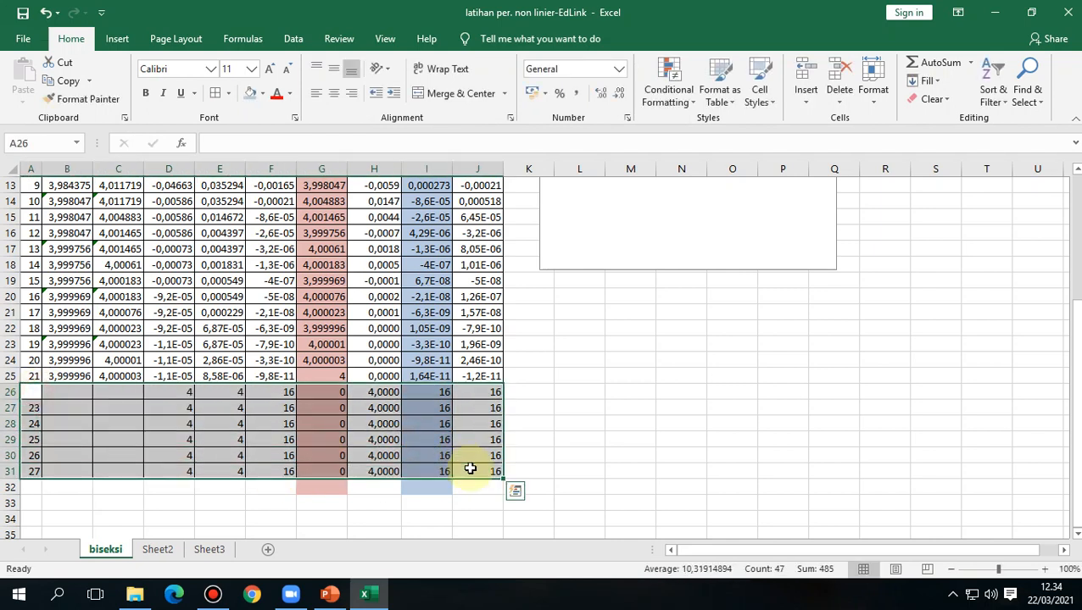
key(Delete)
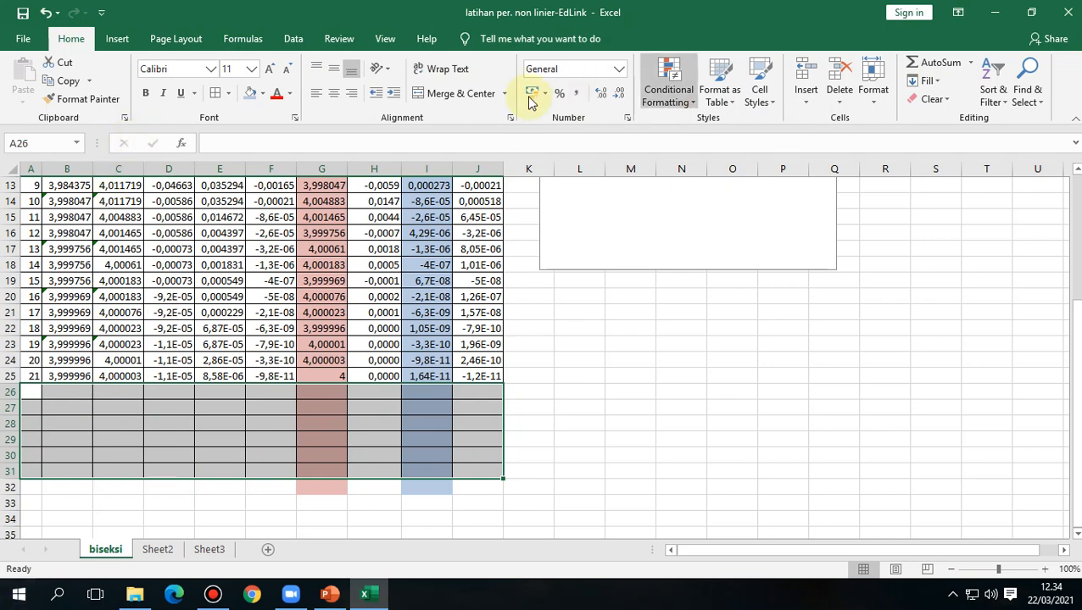
Step: Remove the fill colour and the borders from the emptied rows A26:J31
click(262, 94)
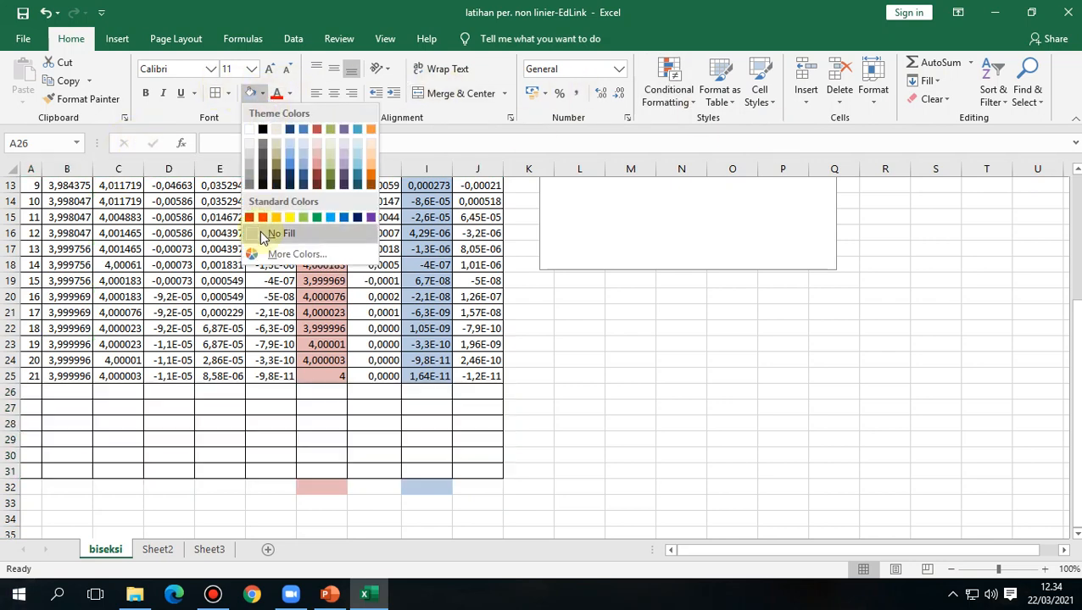
click(260, 232)
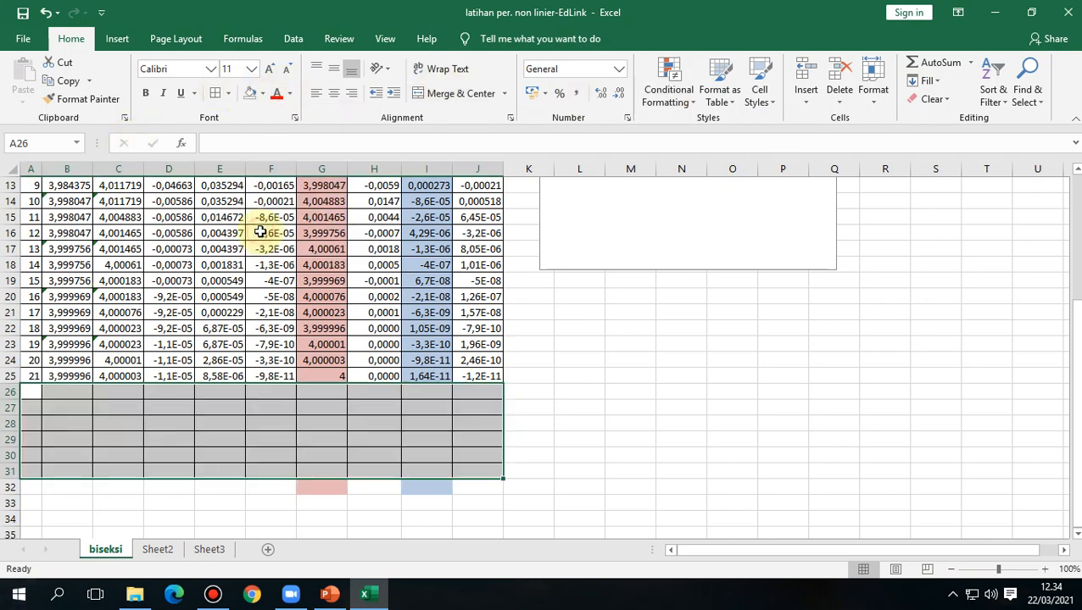
click(227, 97)
click(251, 232)
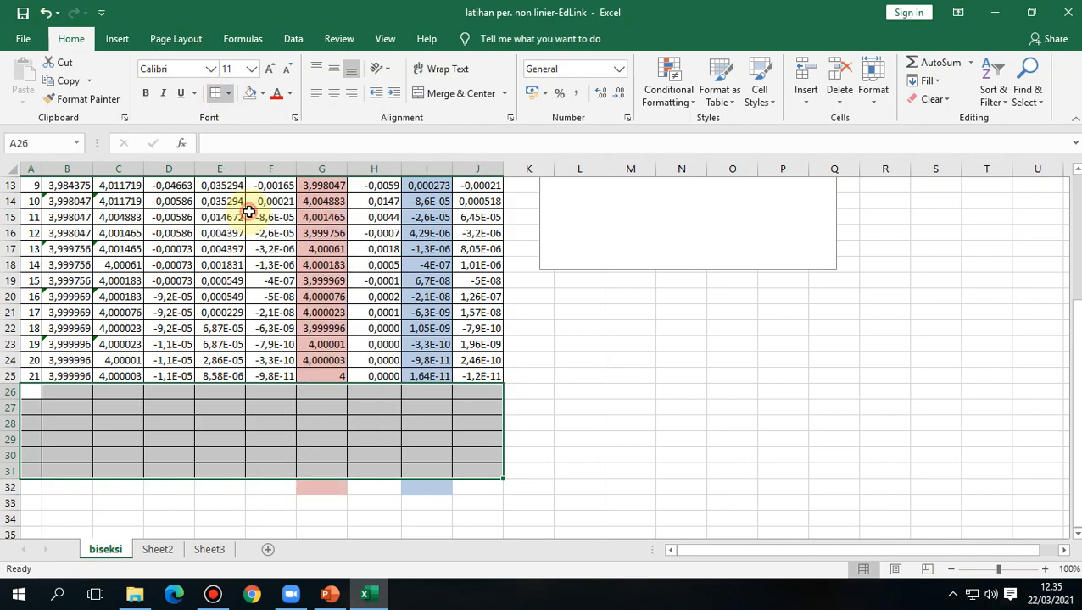
Step: Try showing the iteration values in B5:J25 in scientific notation with two decimal places
scroll(588, 476, up, 4)
scroll(588, 476, down, 3)
scroll(589, 475, up, 3)
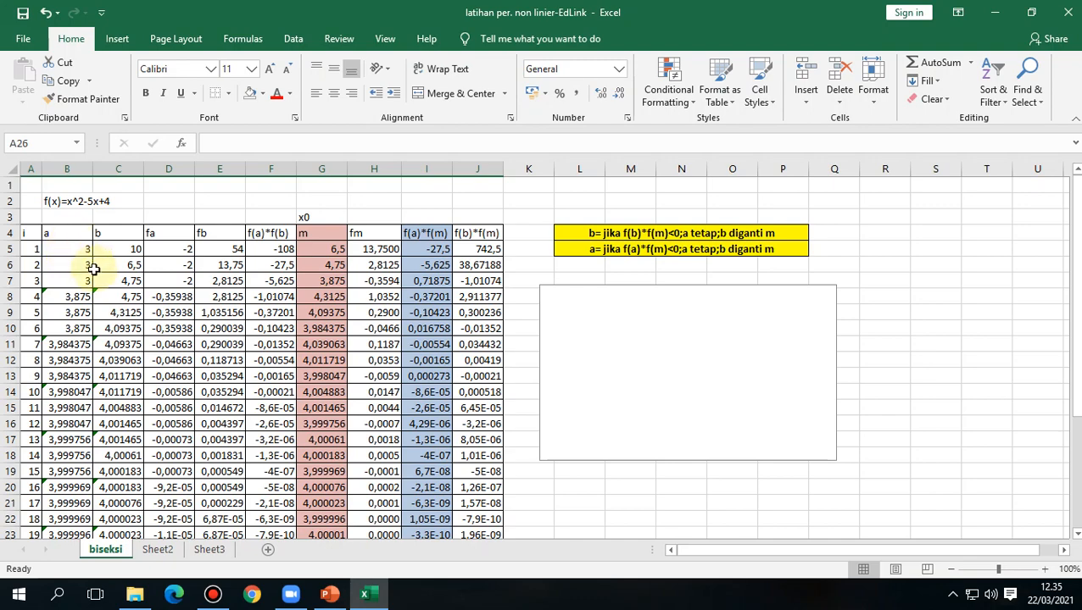
scroll(85, 254, down, 1)
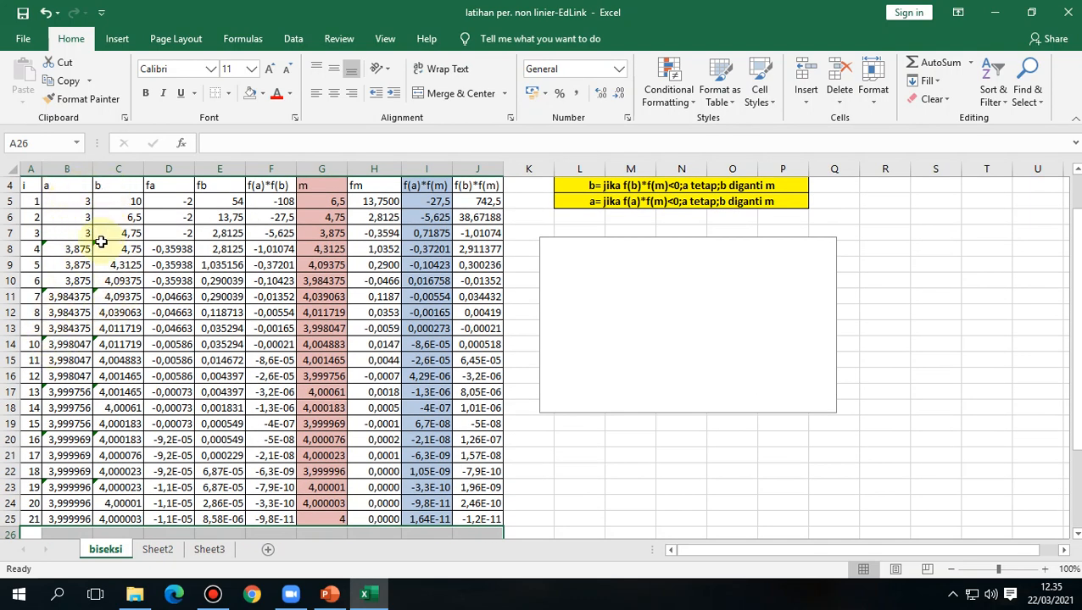
drag(84, 204, 488, 519)
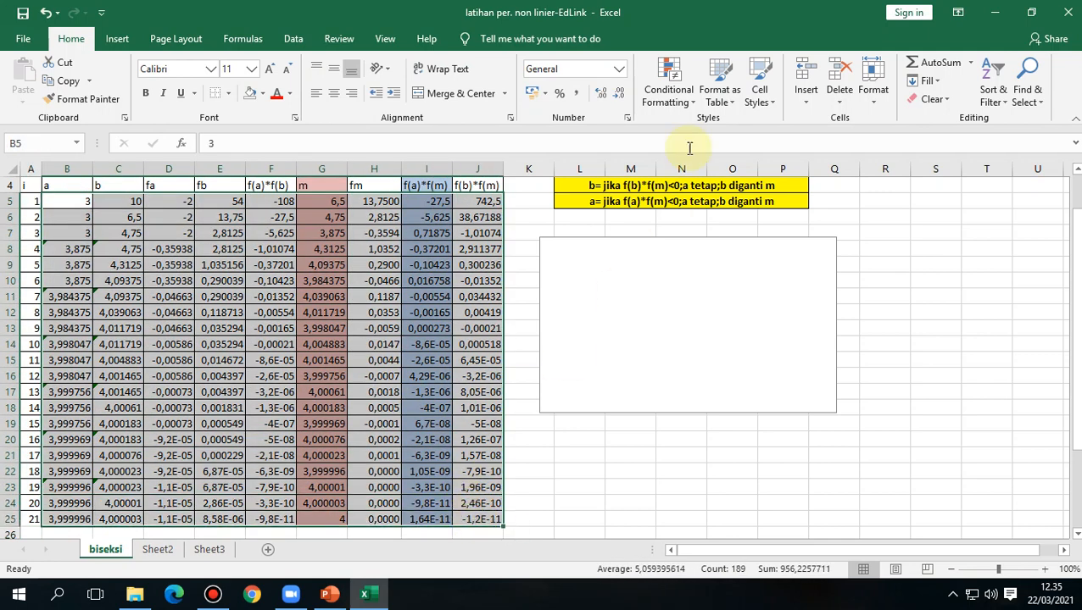
click(605, 99)
click(622, 100)
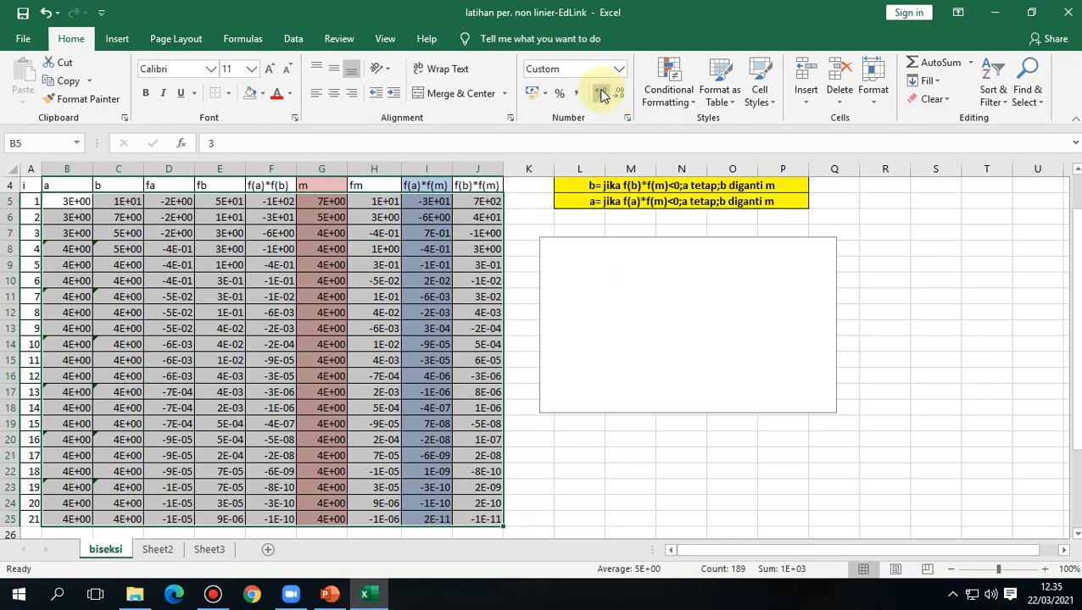
click(602, 95)
click(602, 95)
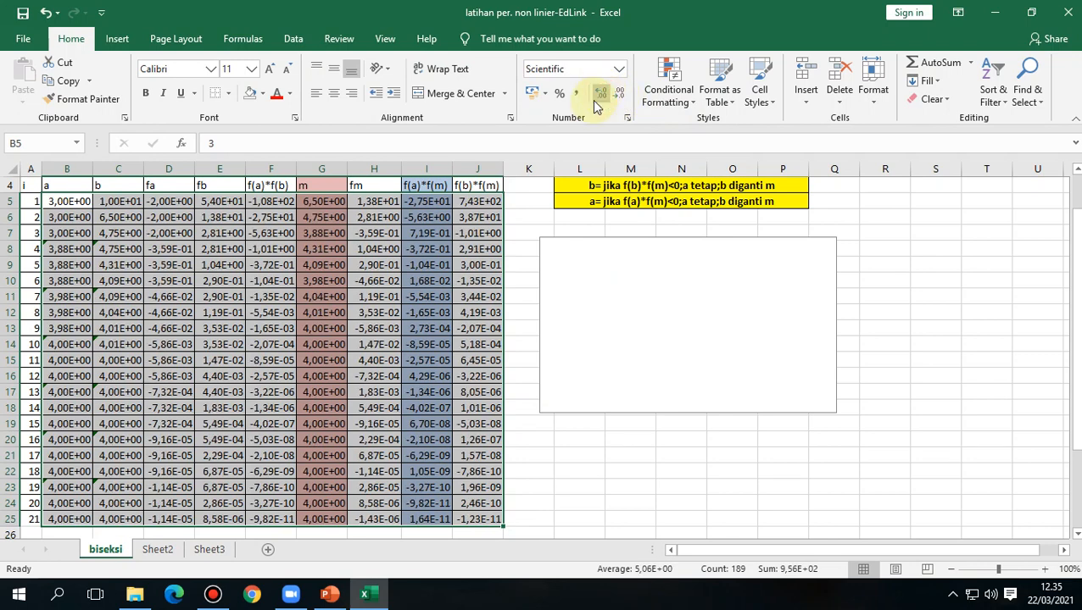
Step: Reset the number format of B5:J25 to General, then display the values with three decimal places
right_click(280, 343)
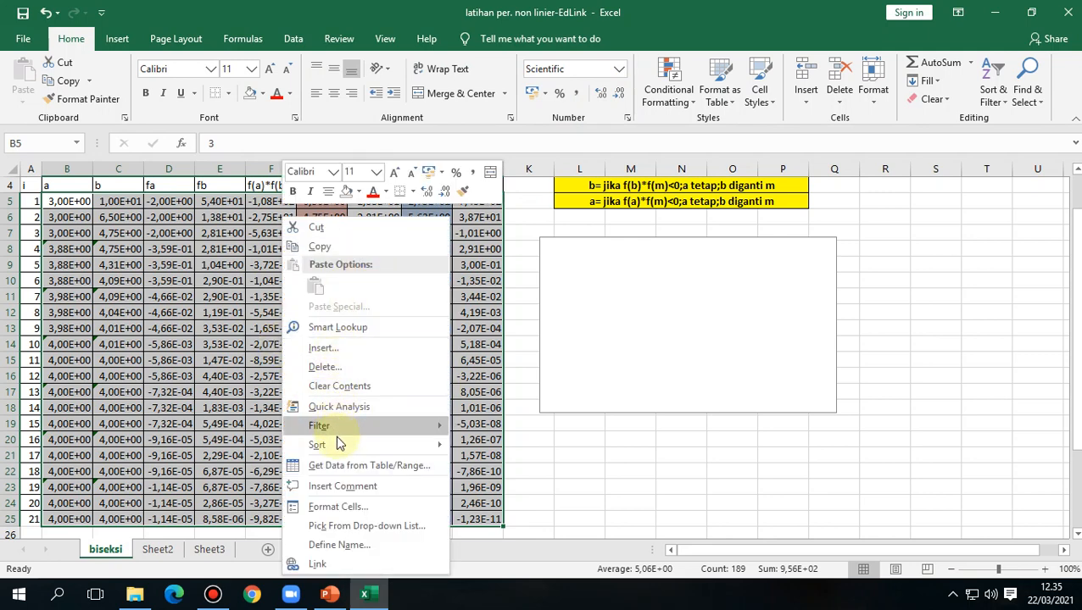
click(343, 506)
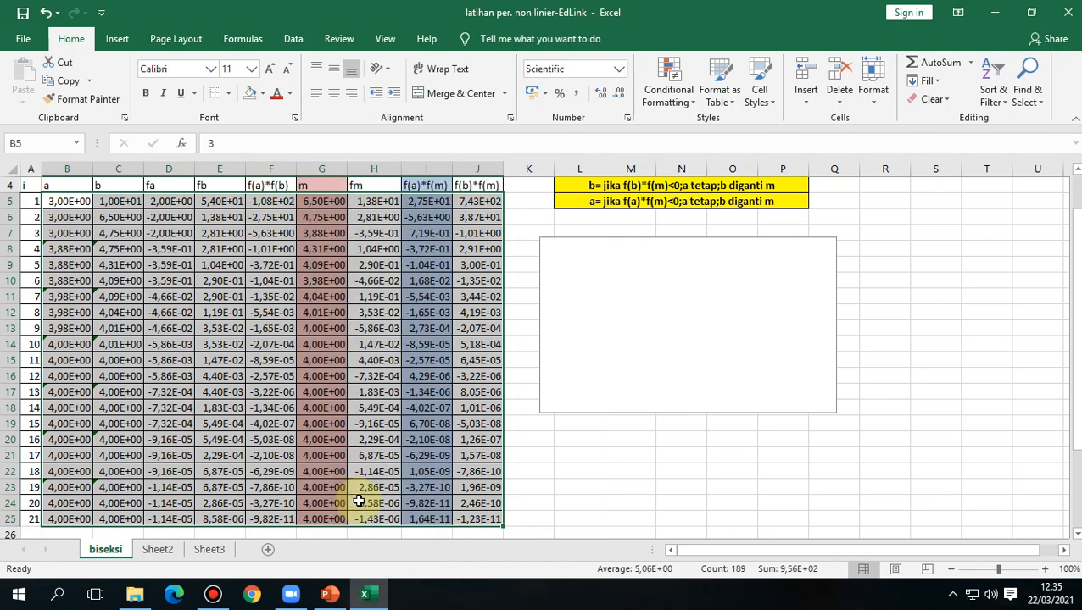
click(175, 265)
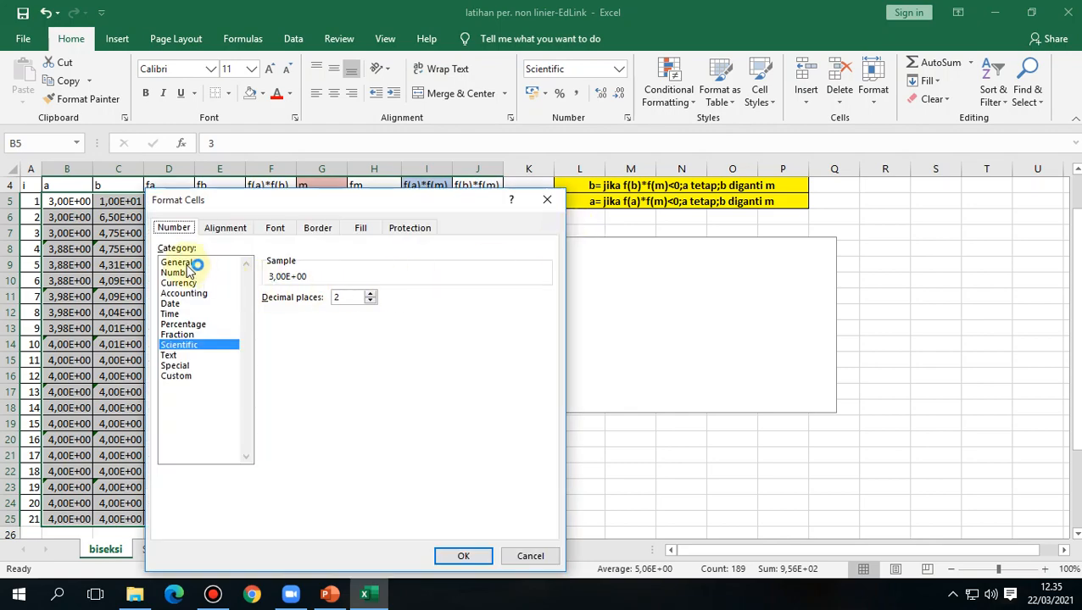
click(473, 556)
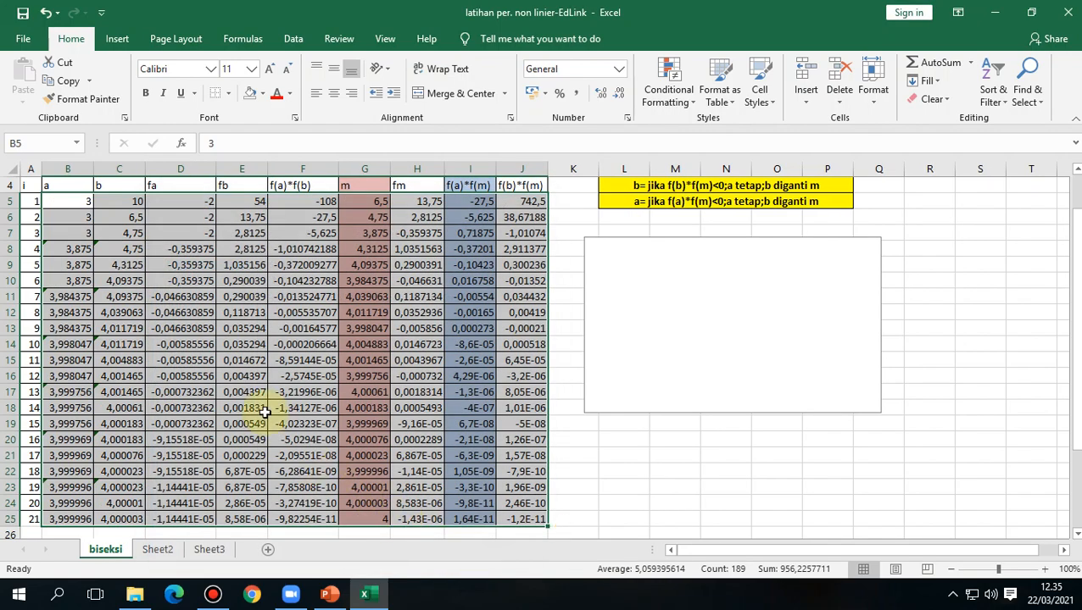
click(622, 99)
click(622, 99)
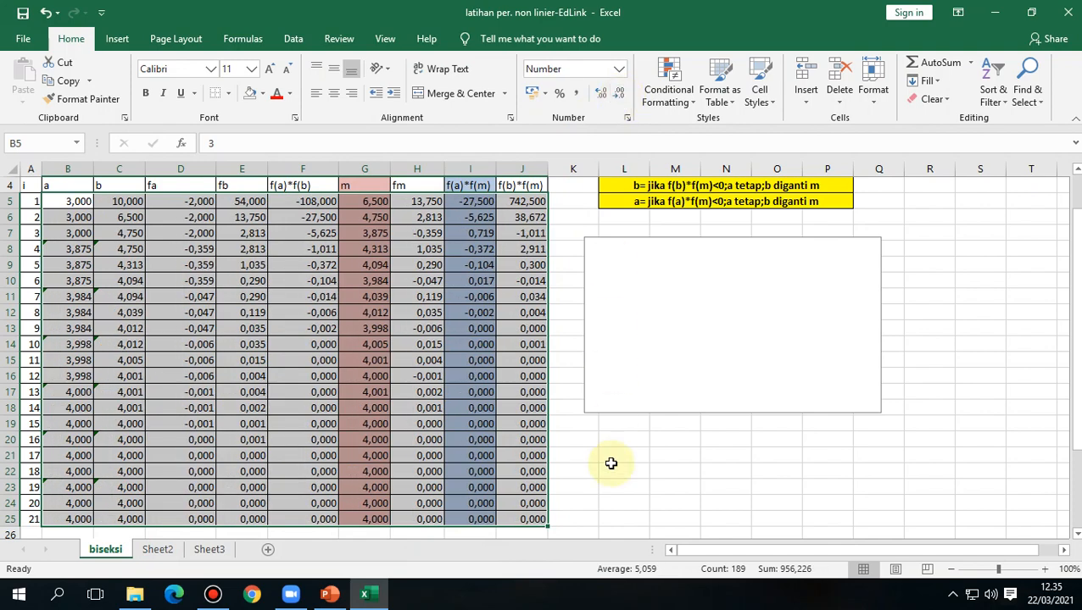
click(627, 504)
Step: Review the formatted bisection table from iteration 1 through 21, comparing the bounds, midpoints and function values
scroll(362, 415, up, 2)
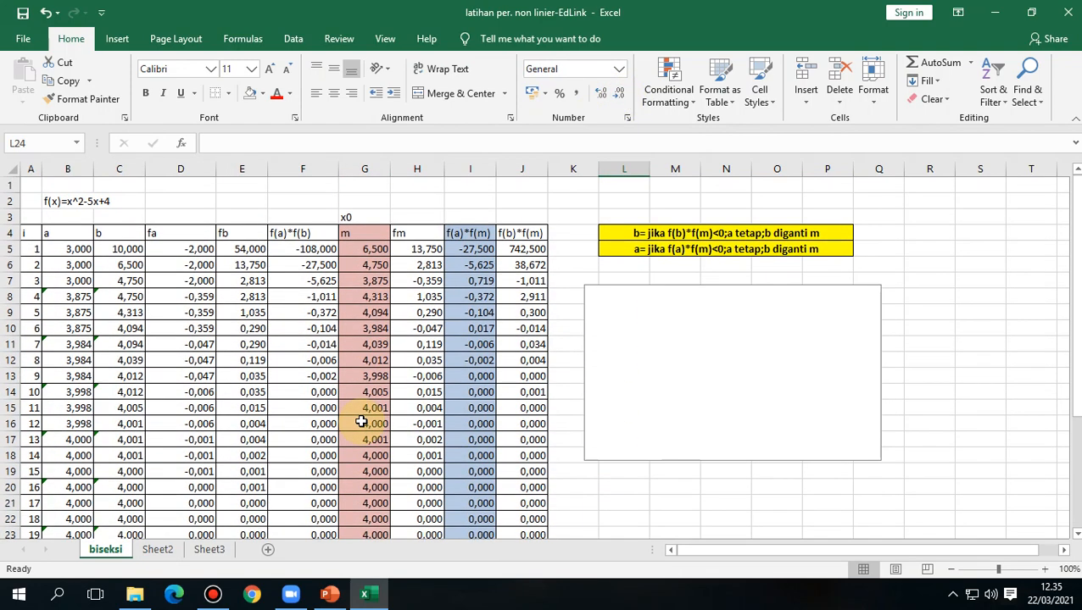
scroll(365, 360, down, 2)
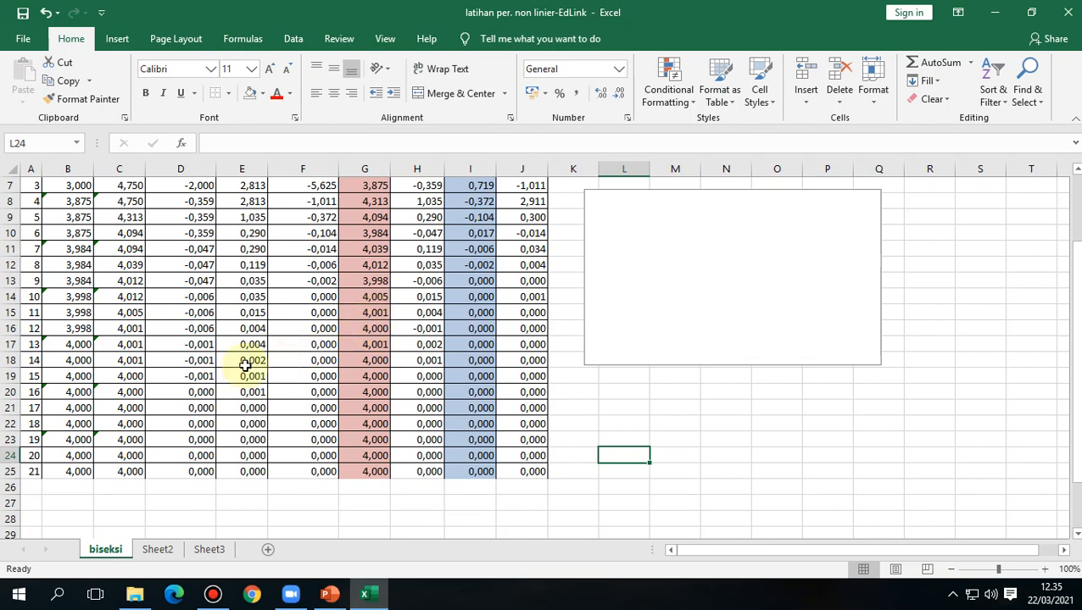
scroll(365, 423, up, 1)
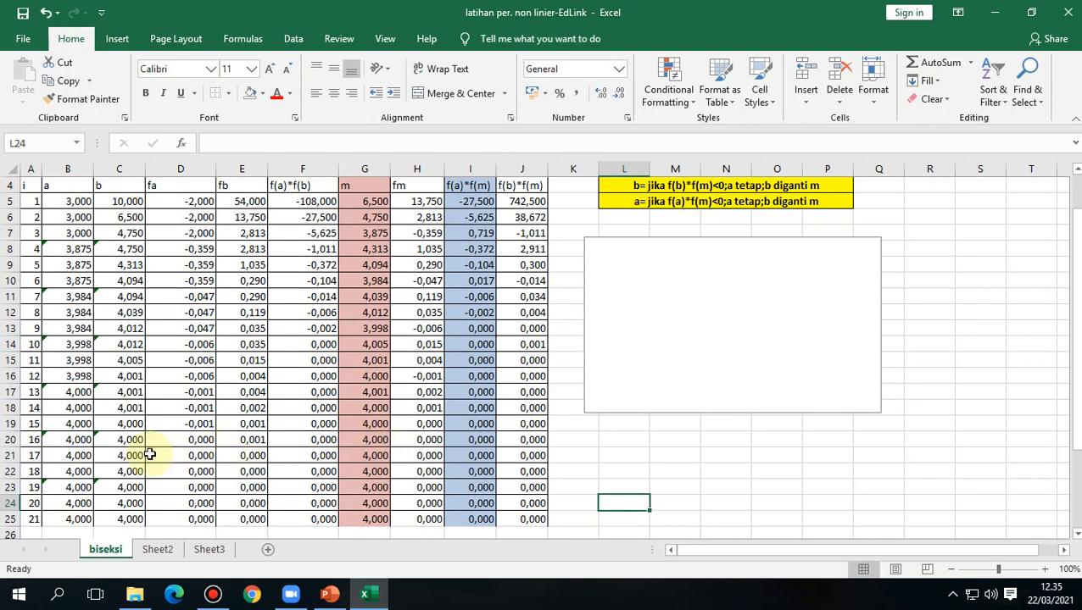
scroll(151, 456, up, 1)
scroll(435, 500, down, 1)
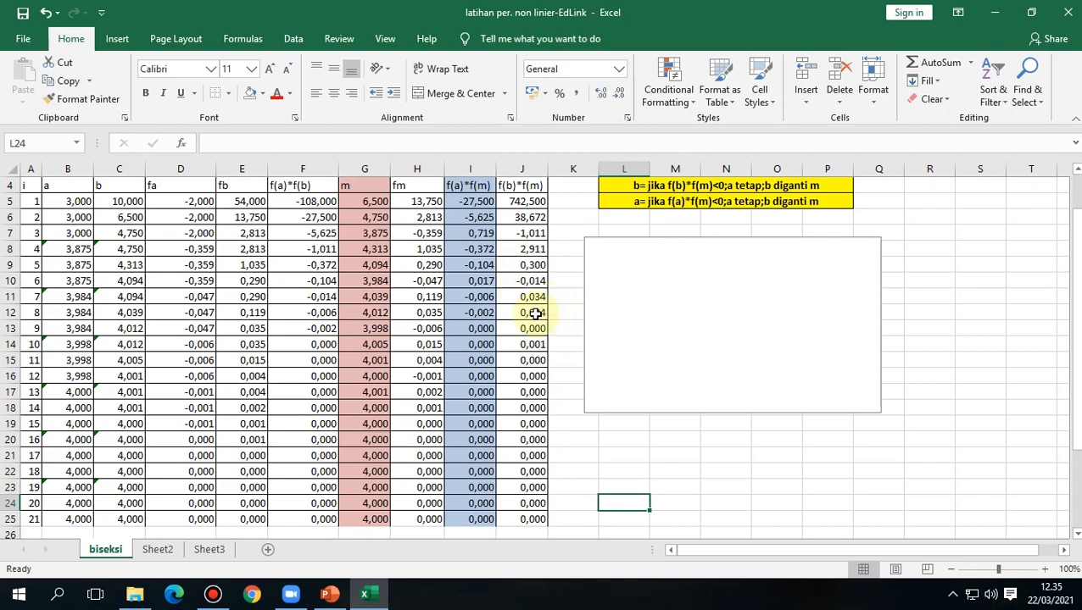
scroll(343, 396, up, 1)
scroll(343, 396, down, 1)
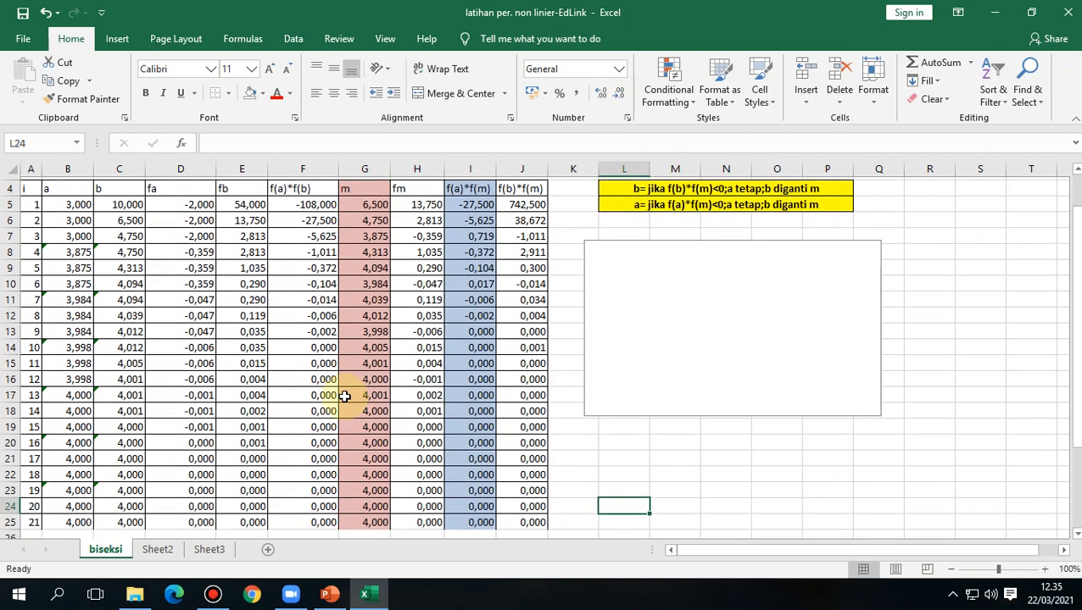
scroll(345, 397, up, 1)
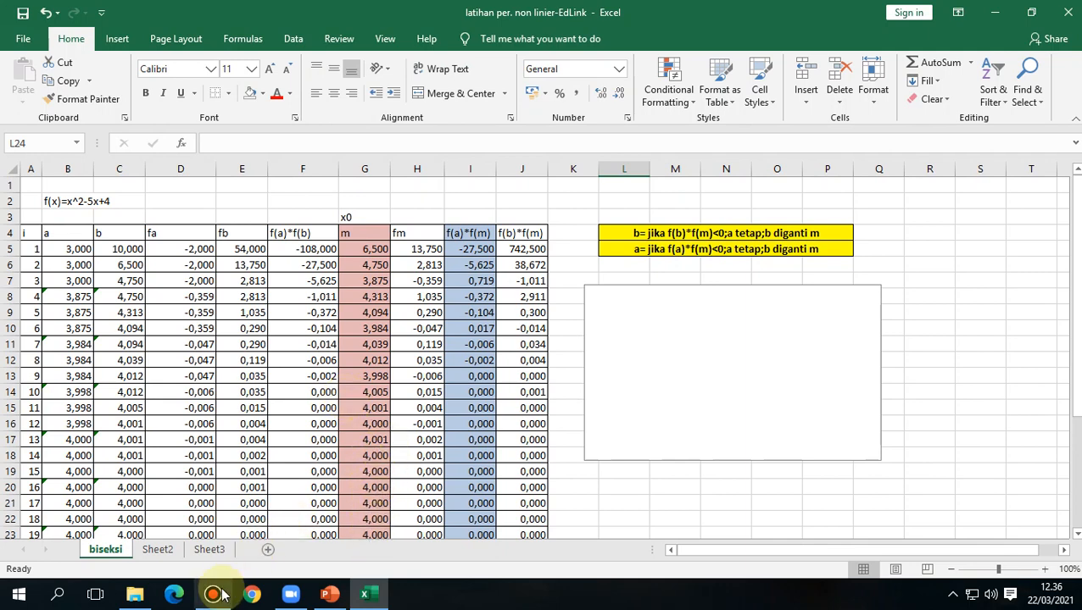
mouse_move(222, 596)
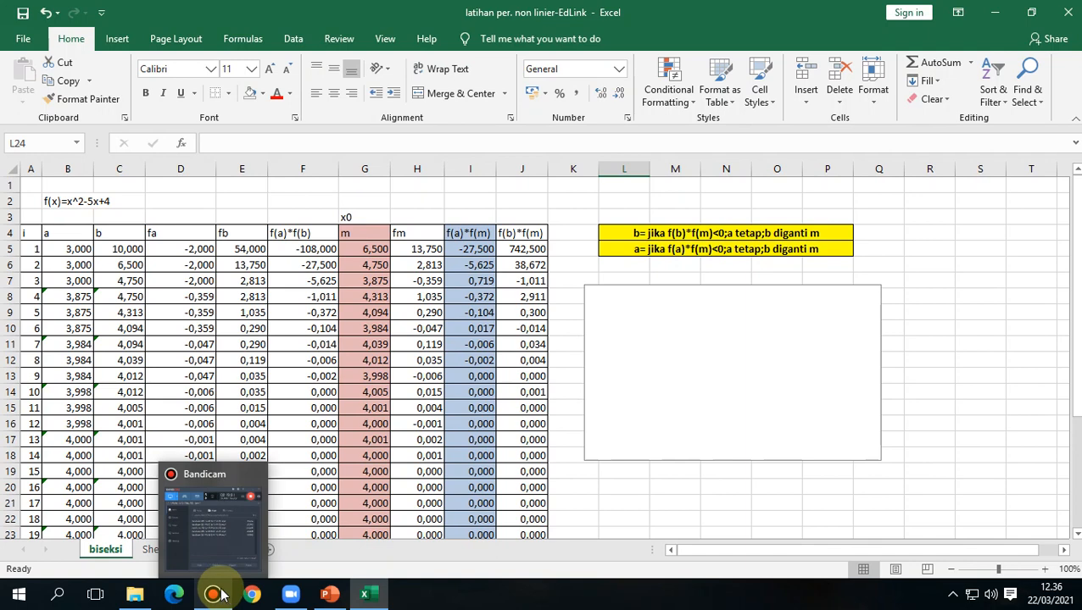